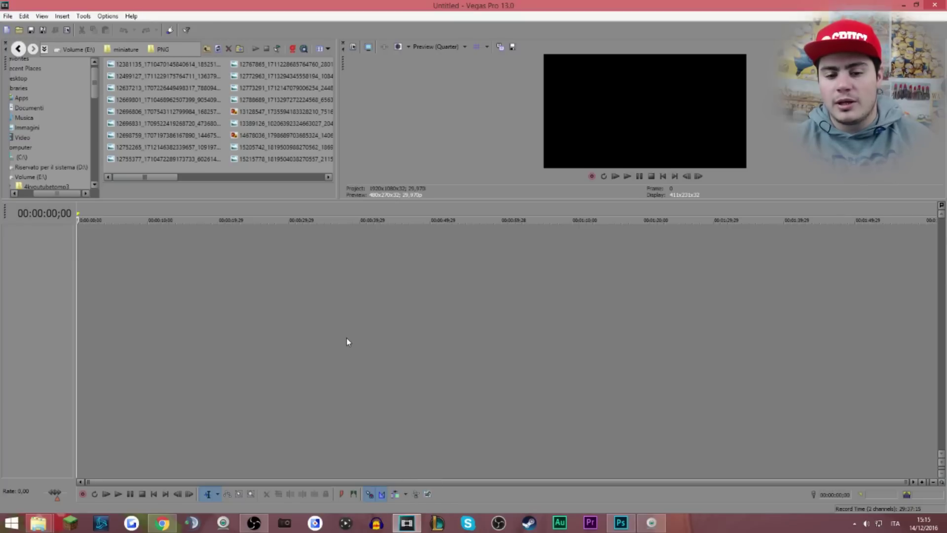
- Enlarge the video preview, save the frame at 01:08:56;08 as JPEG snapshot Image54, and close Vegas Pro
click(534, 211)
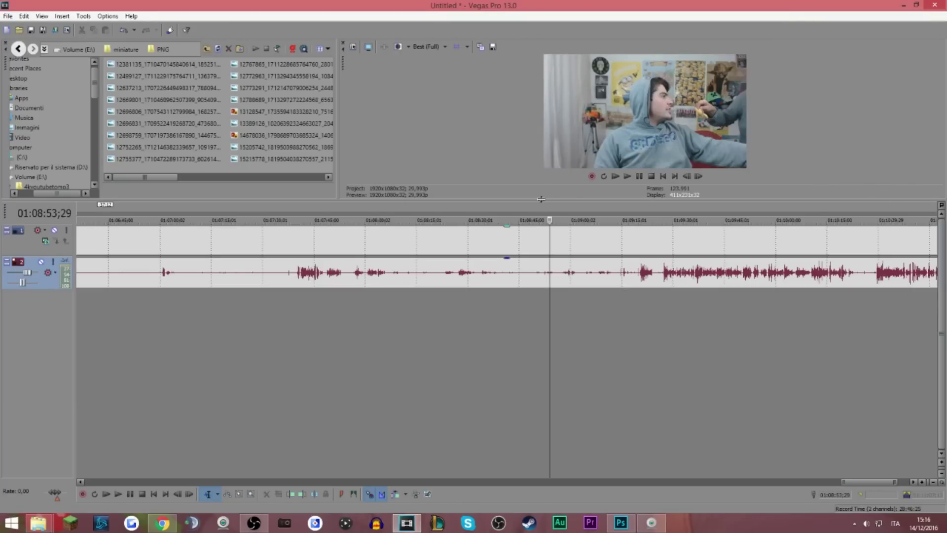
drag(541, 199, 552, 348)
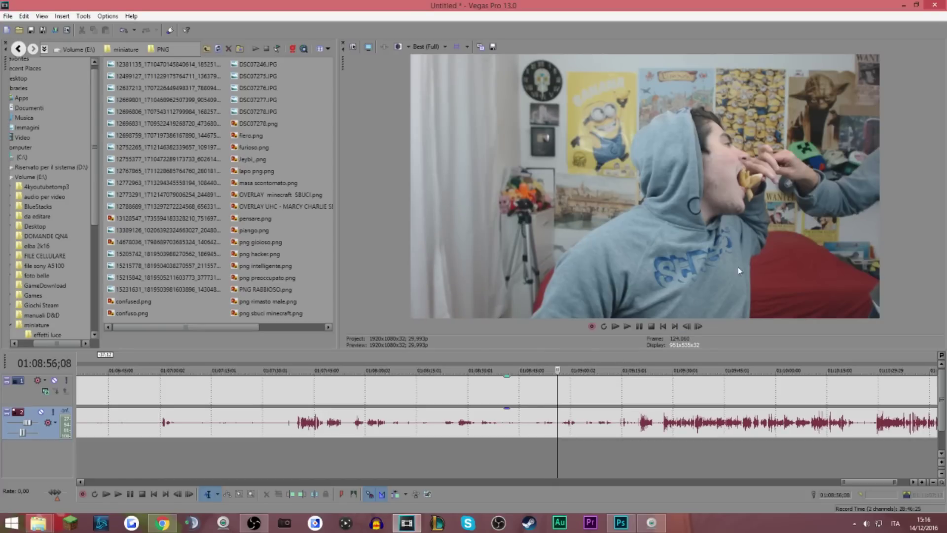
click(493, 47)
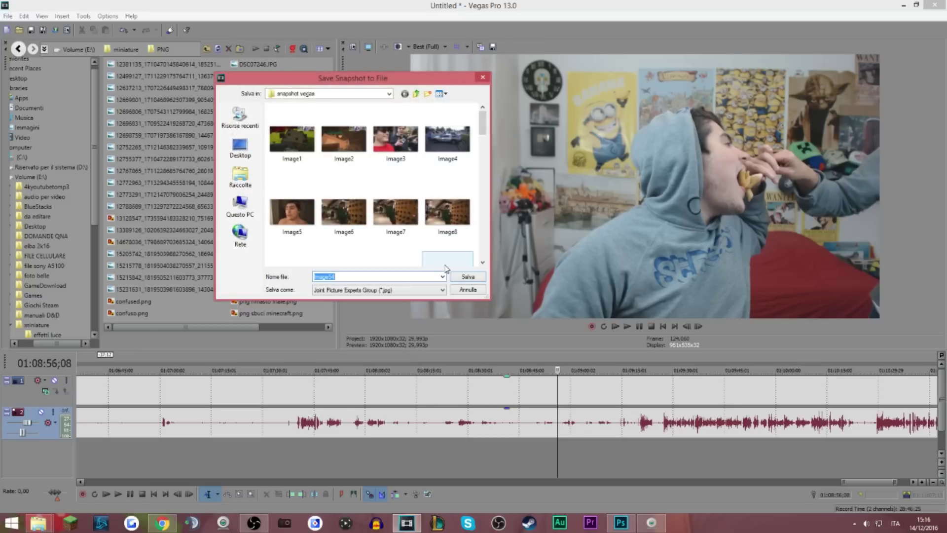
click(467, 277)
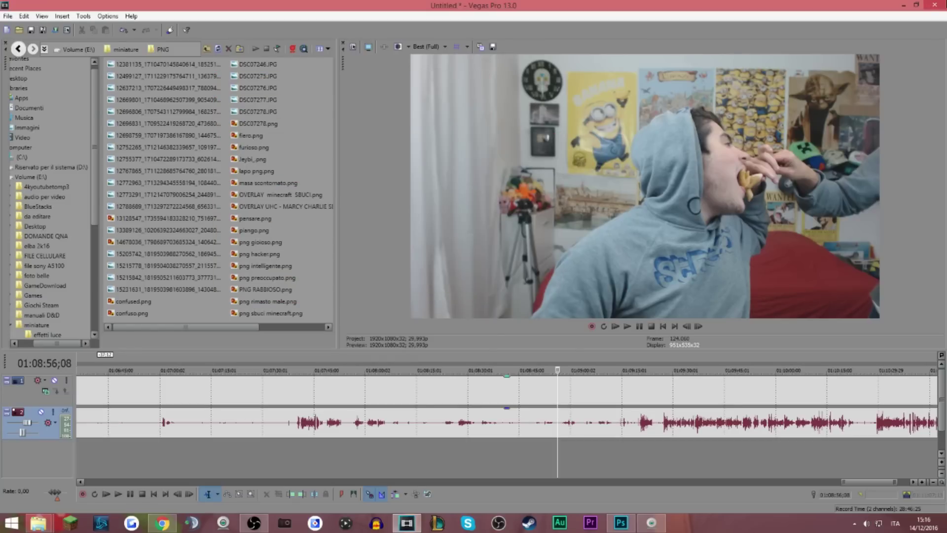
key(alt+F4)
click(478, 209)
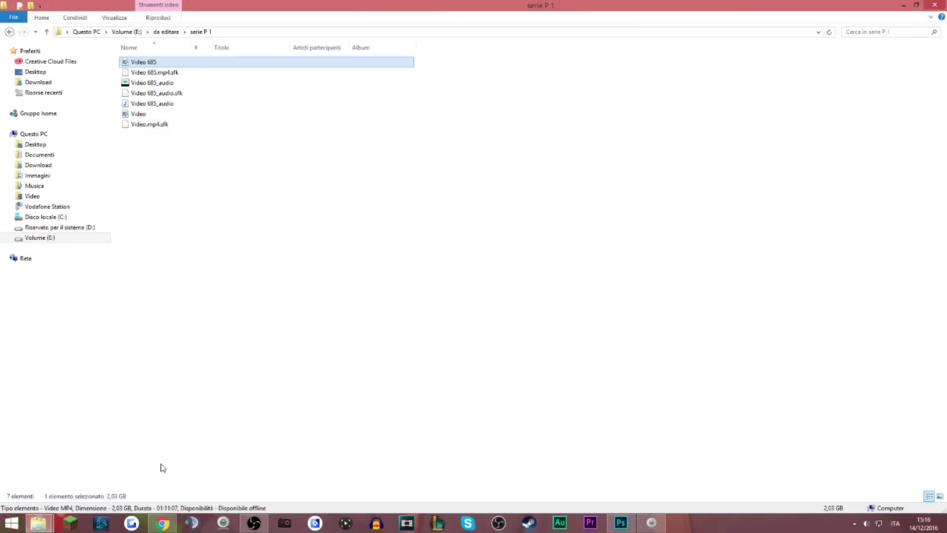
- Bring Image54 from the snapshot vegas folder on Volume (E:) into the Photoshop thumbnail and shift it toward the canvas's right side
click(43, 238)
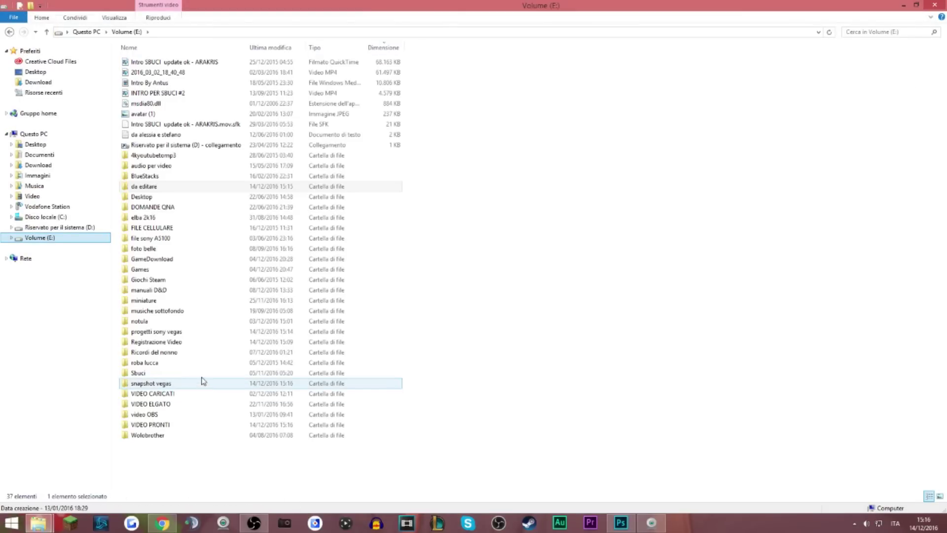
double_click(200, 384)
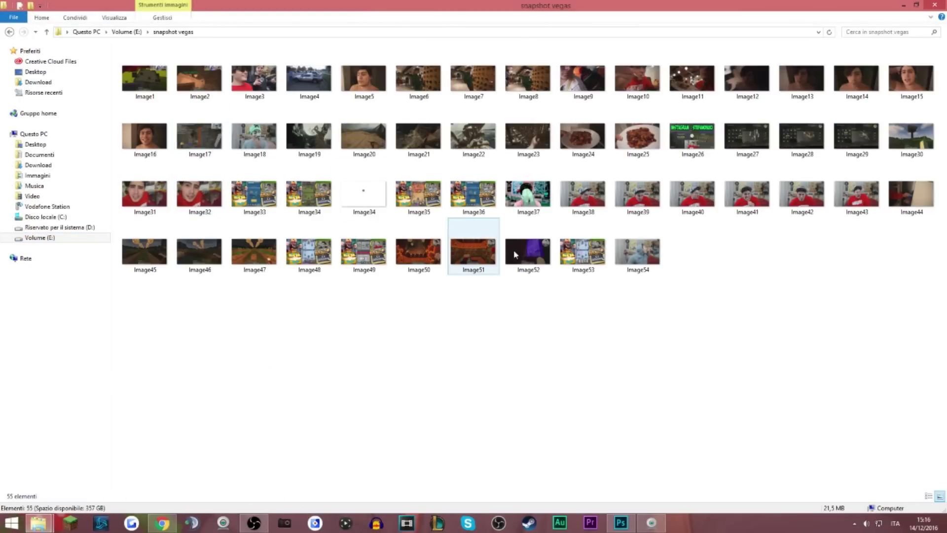
drag(651, 247, 153, 37)
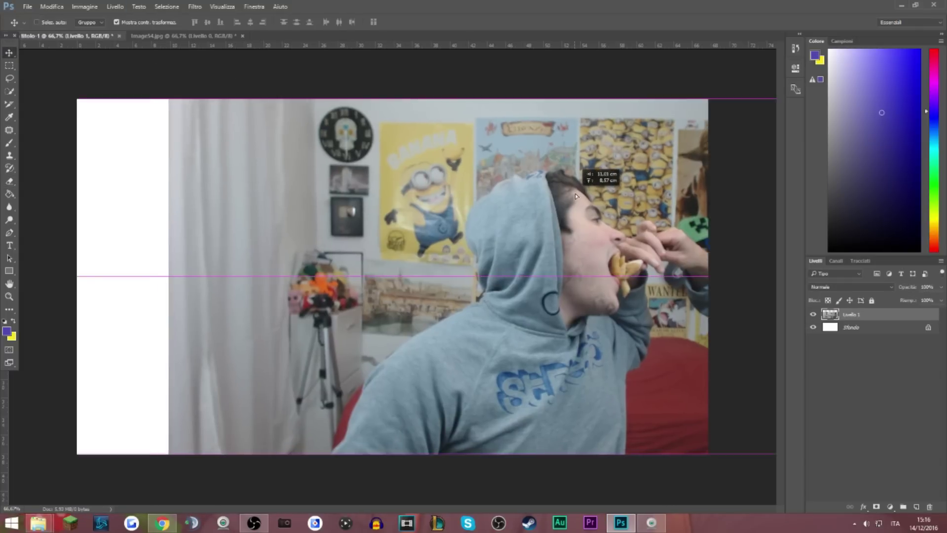
mouse_move(575, 194)
mouse_down()
mouse_move(608, 193)
mouse_move(578, 193)
mouse_move(590, 195)
mouse_up()
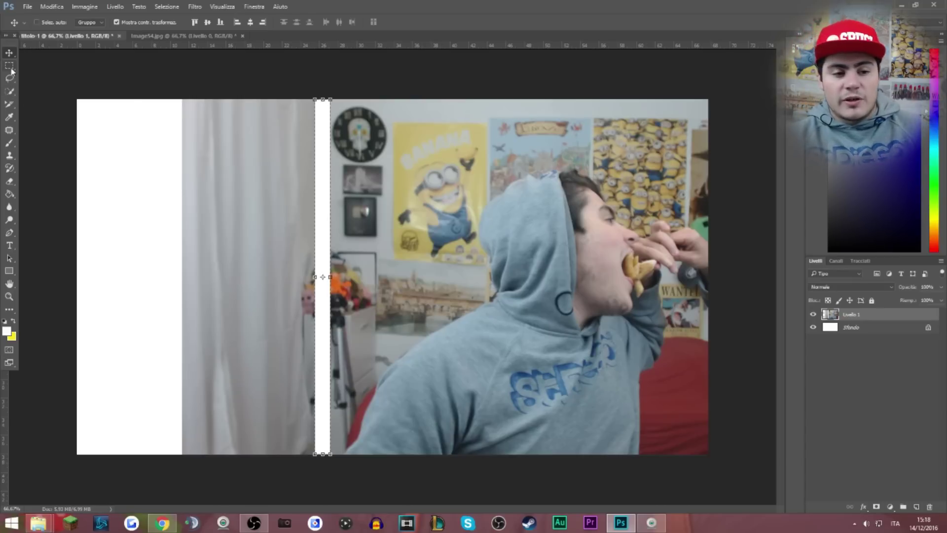
click(10, 69)
drag(192, 66, 225, 227)
key(Escape)
click(13, 271)
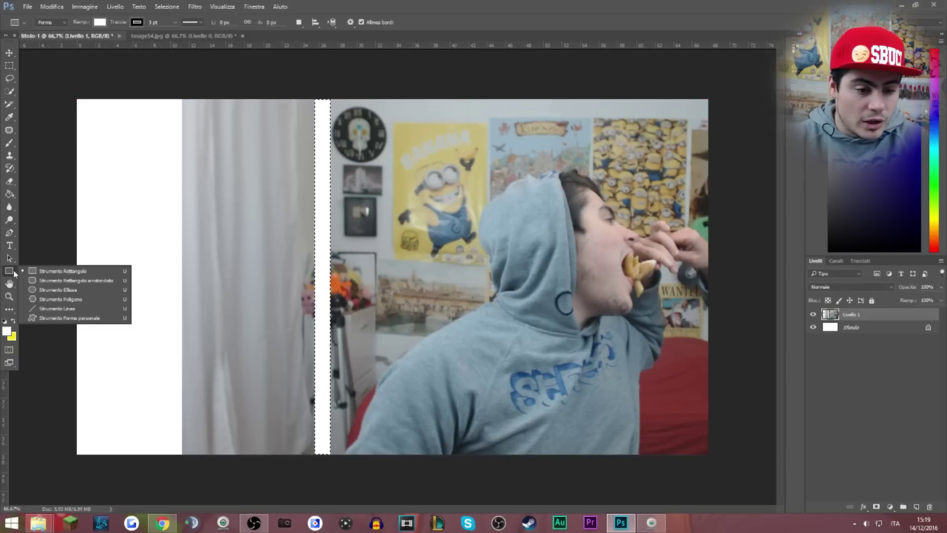
click(207, 61)
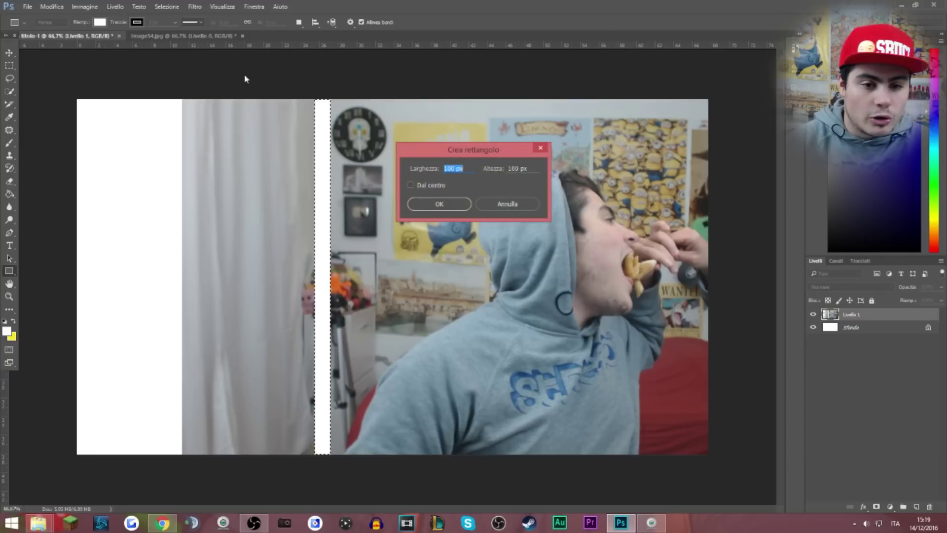
click(541, 148)
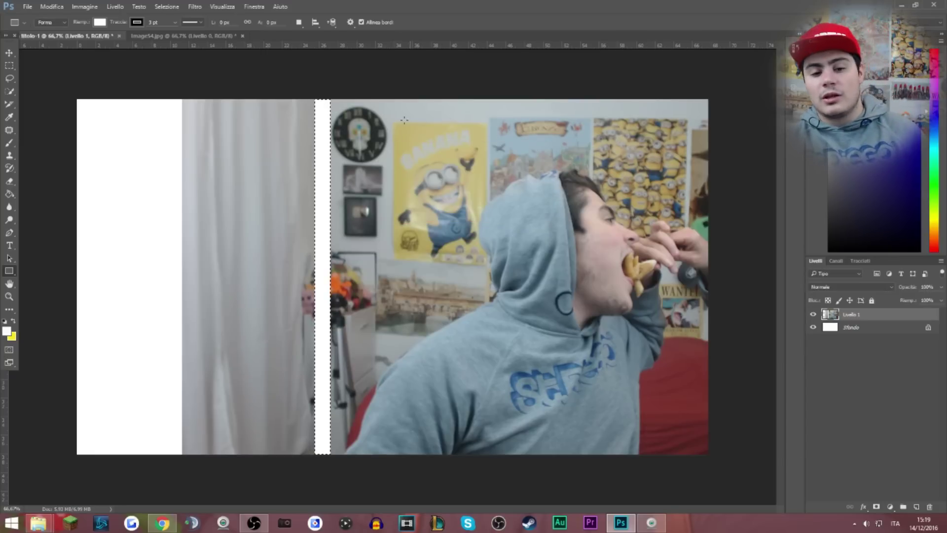
- Shift the selected vertical white strip to the right and copy it onto a new layer
click(10, 53)
drag(327, 185, 390, 181)
right_click(391, 176)
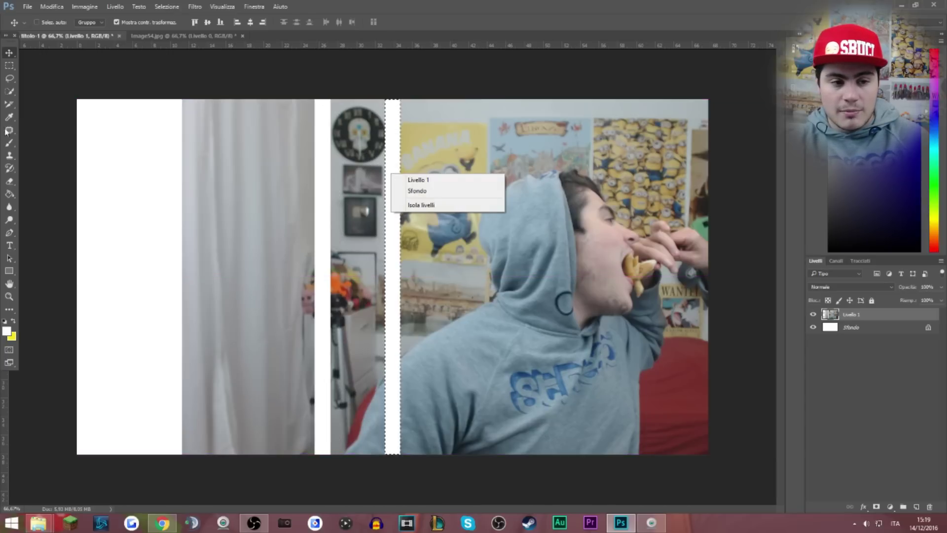
click(12, 92)
key(w)
right_click(395, 119)
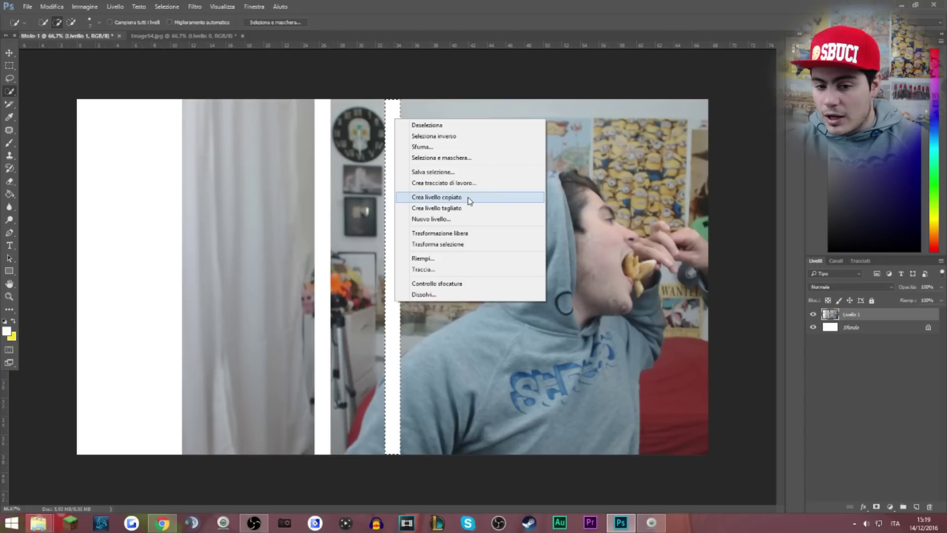
click(469, 198)
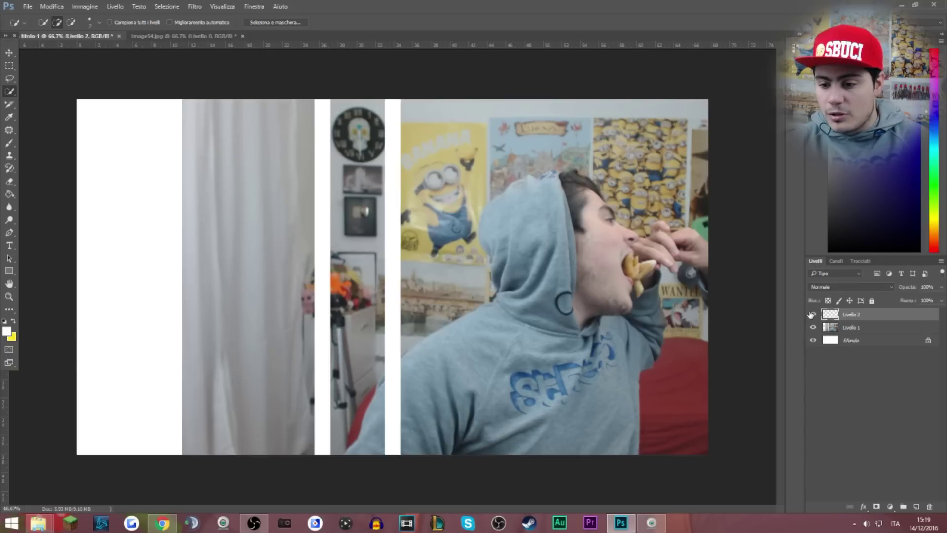
- Stretch the copied white strip past the canvas's upper and lower edges, tilt it slightly and move it right
key(v)
drag(386, 79, 436, 60)
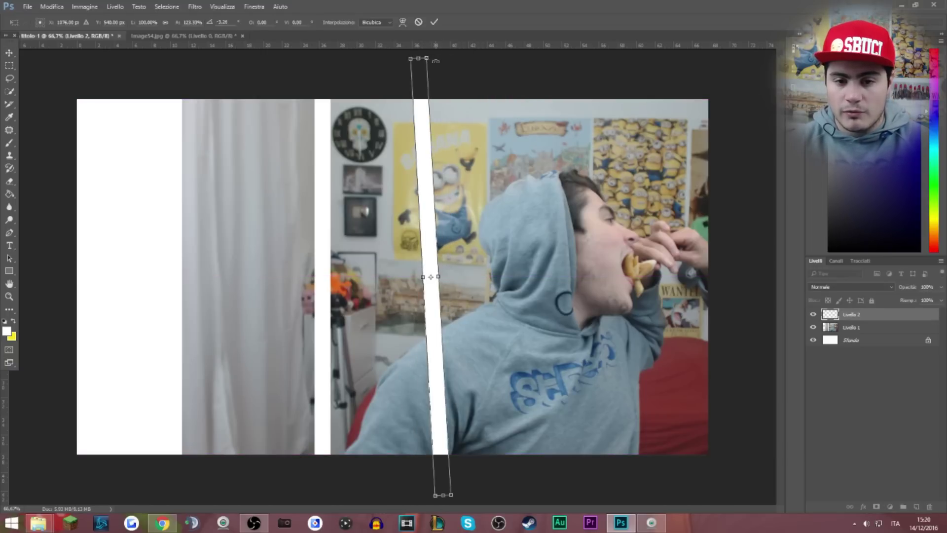
key(Return)
- Apply a drop shadow to the white strip's layer and reduce the shadow's size
double_click(888, 315)
click(592, 259)
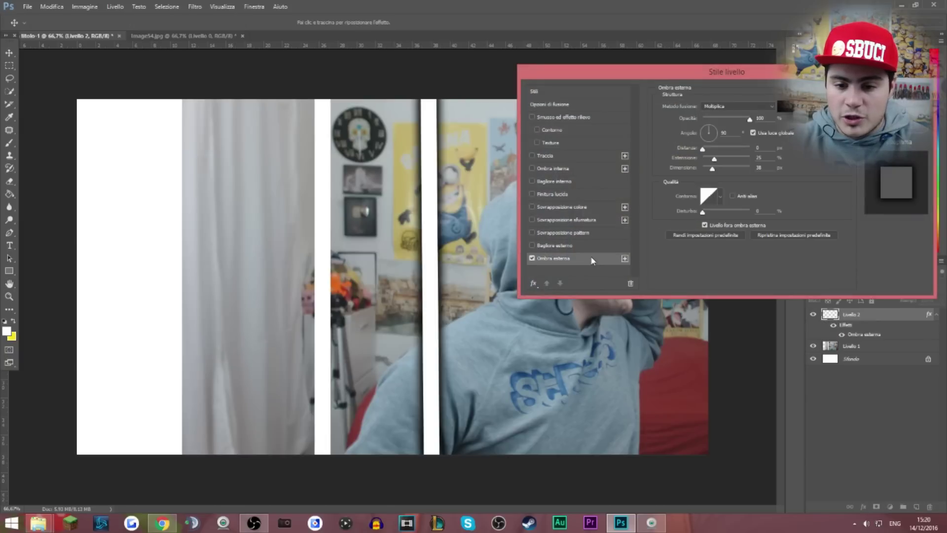
drag(712, 168, 709, 173)
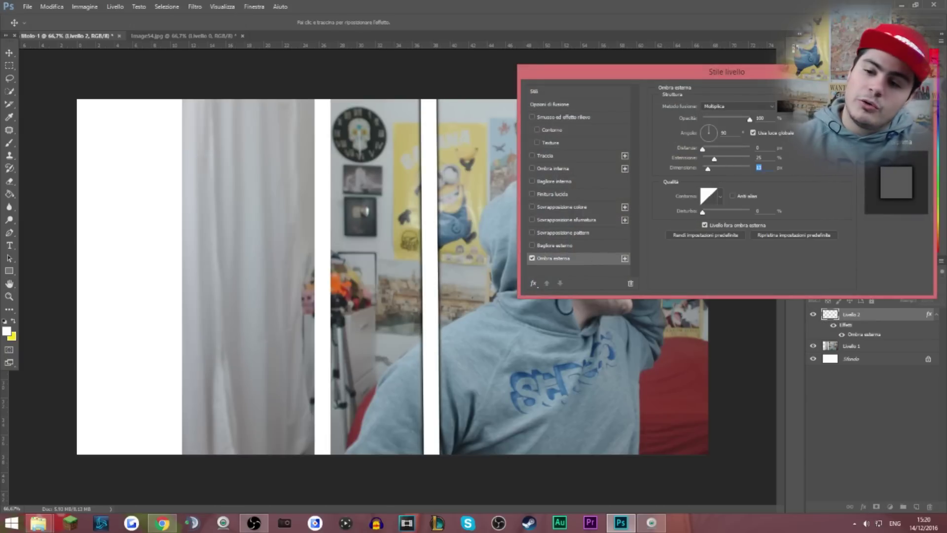
key(Return)
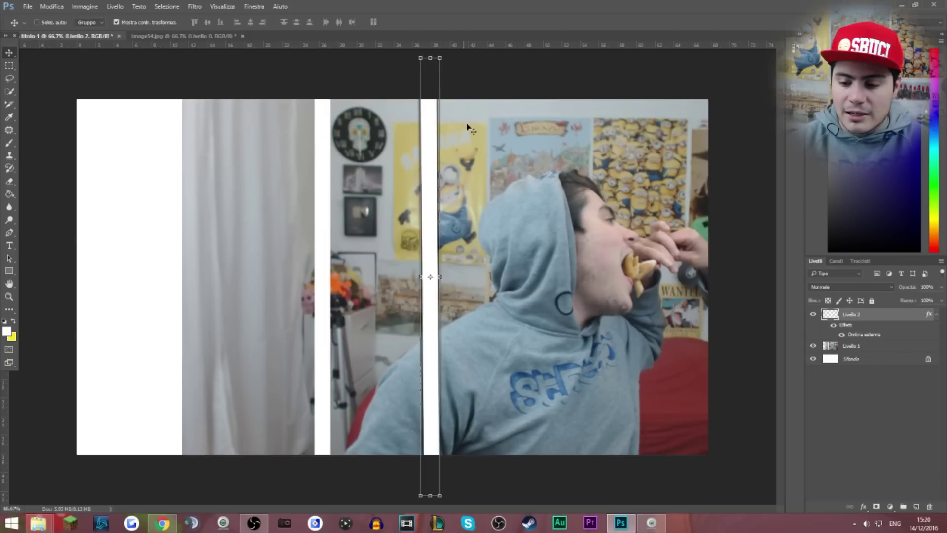
- Move the shadowed white strip to the middle of the canvas and adjust its tilt
drag(447, 174, 415, 168)
drag(415, 102, 433, 75)
click(434, 23)
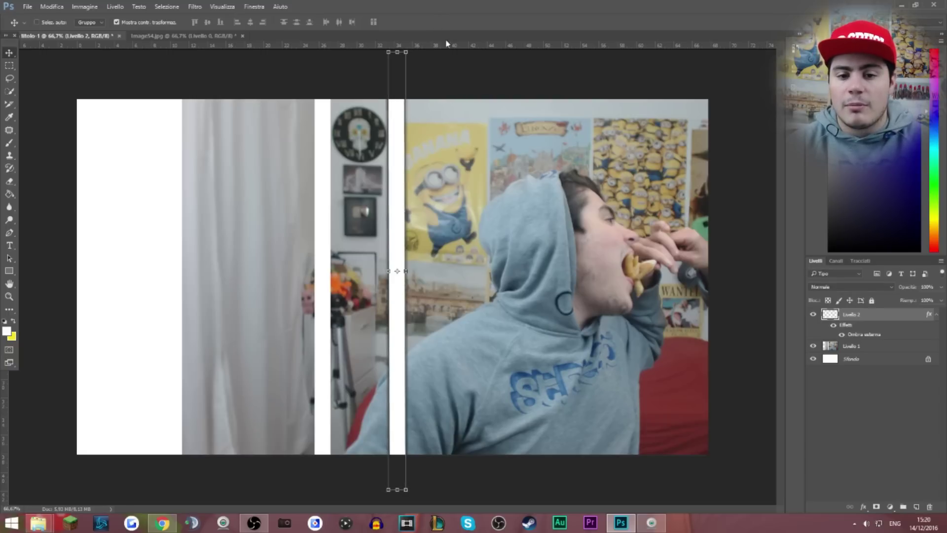
- Rotate, enlarge and reposition the photo on Livello 1 so it fills the canvas with the face beside the strip
key(ctrl+minus)
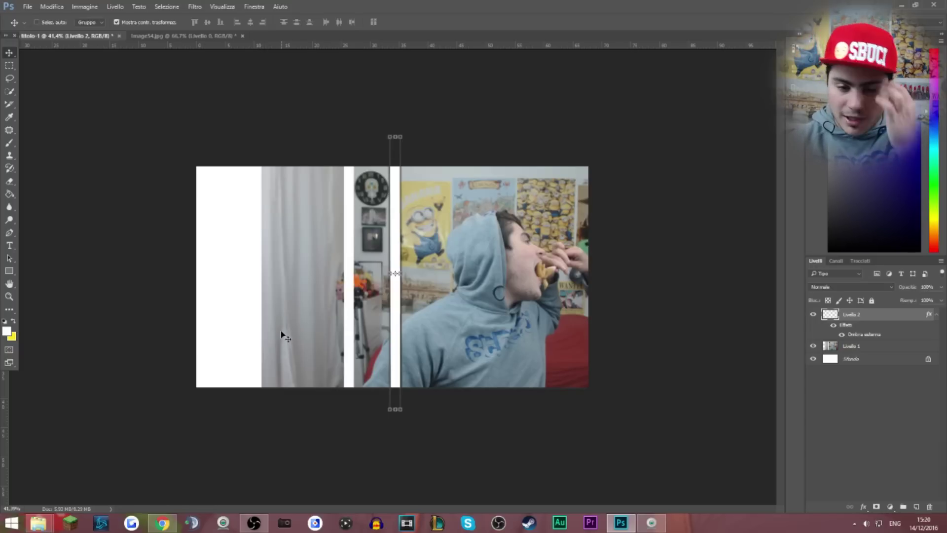
ctrl+click(278, 357)
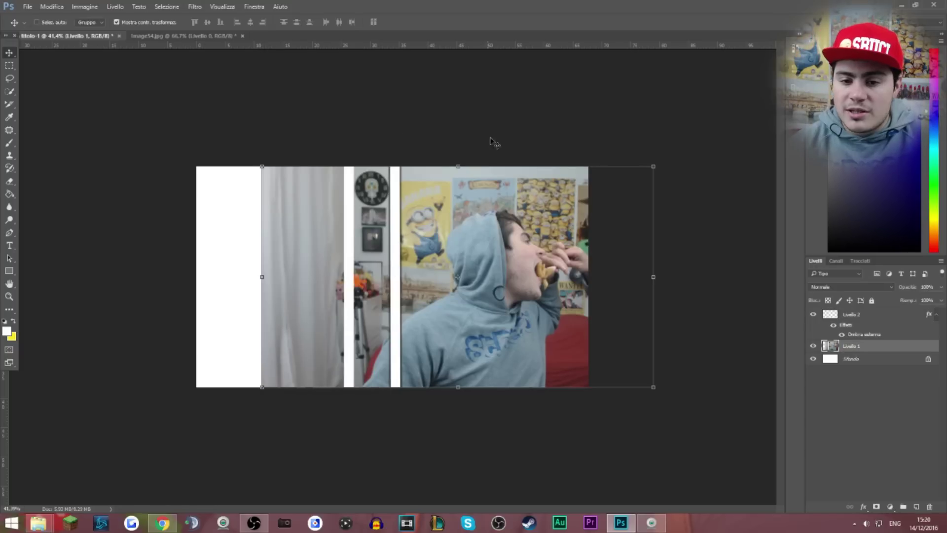
drag(503, 155, 529, 131)
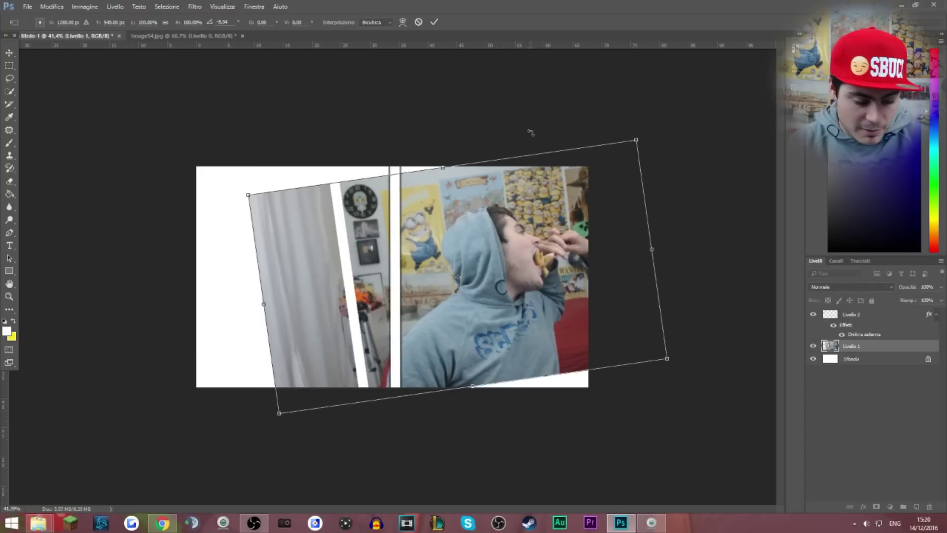
drag(655, 118, 458, 292)
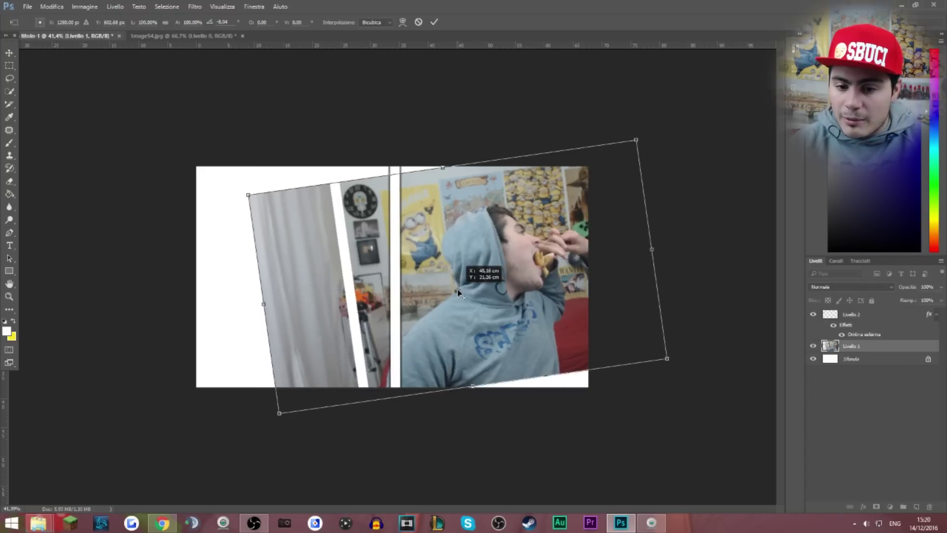
drag(645, 148, 685, 94)
drag(622, 219, 591, 221)
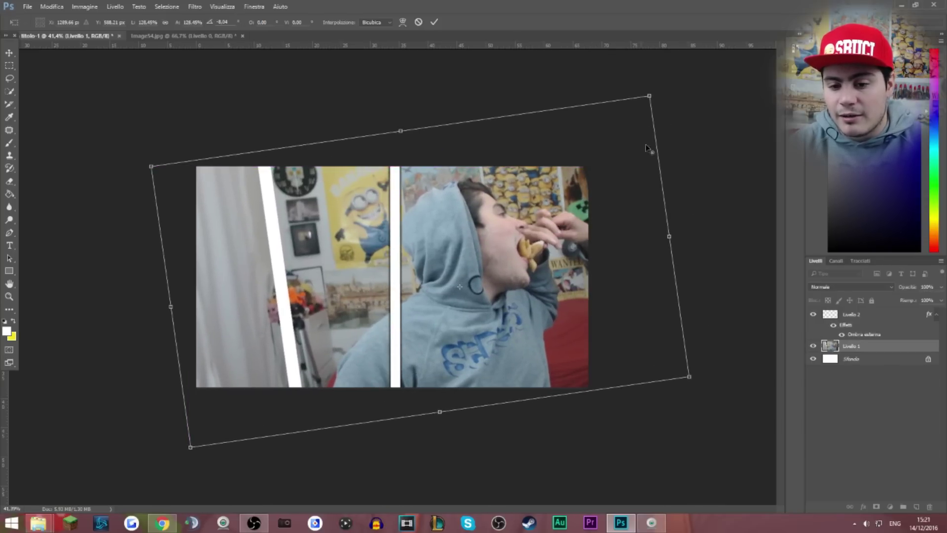
drag(650, 97, 734, 193)
drag(580, 276, 571, 274)
click(434, 22)
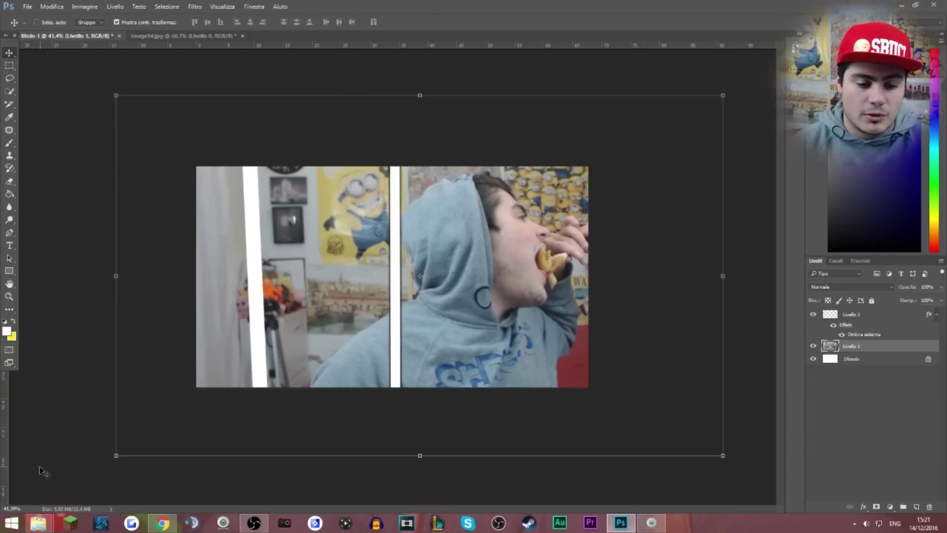
- Bring the stupore png image from the miniature > PNG folder on Volume (E:) into the Photoshop thumbnail
mouse_move(38, 522)
click(56, 469)
click(50, 237)
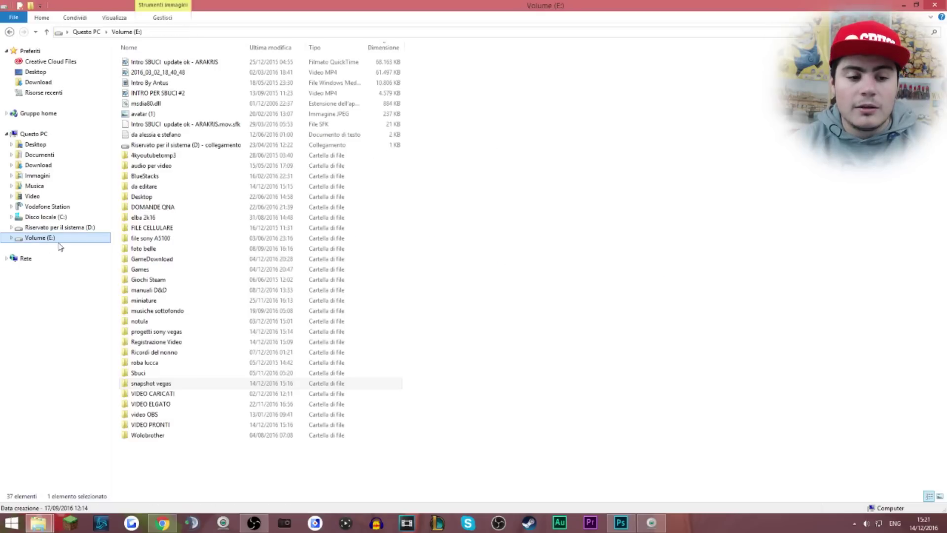
double_click(179, 301)
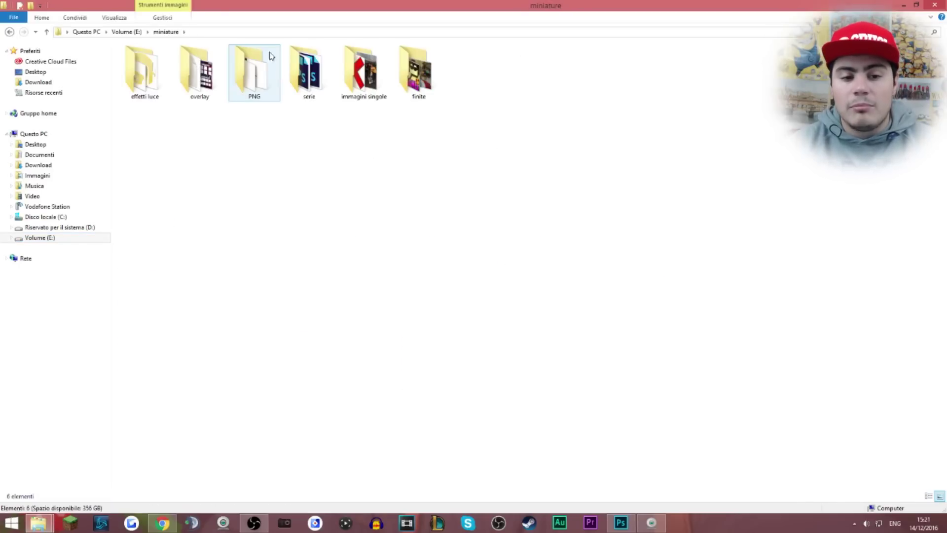
double_click(256, 72)
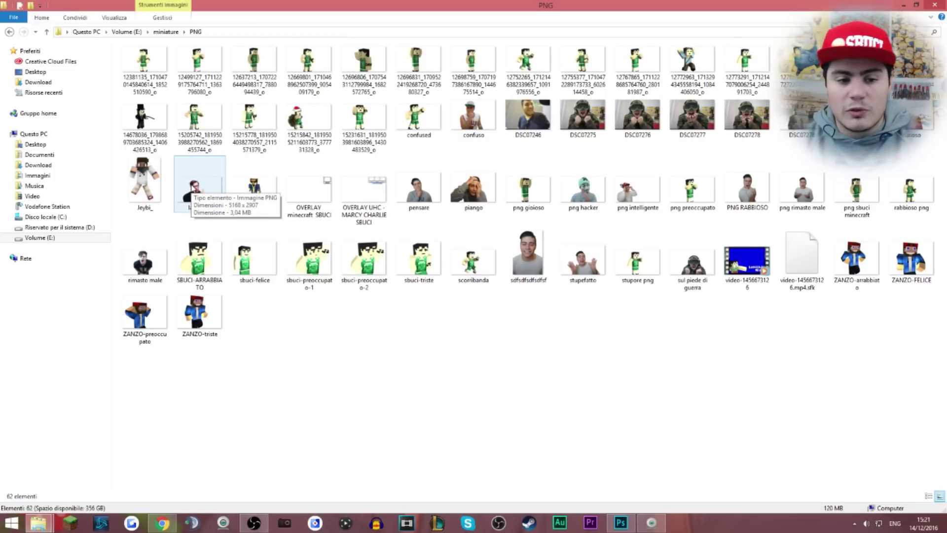
click(191, 187)
click(155, 180)
click(535, 113)
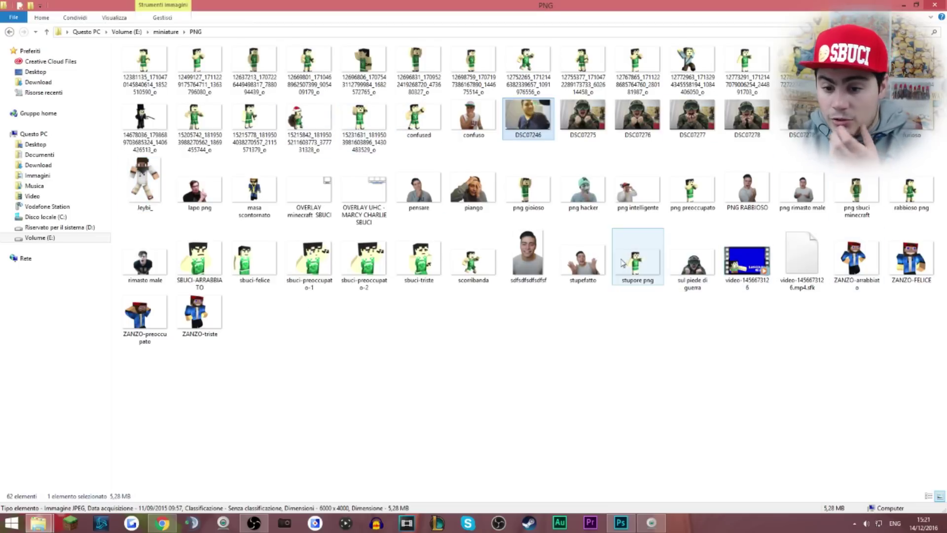
drag(636, 259, 212, 315)
- Move the placed Minecraft character to the canvas's left side, enlarge it and rotate it slightly
drag(492, 289, 333, 298)
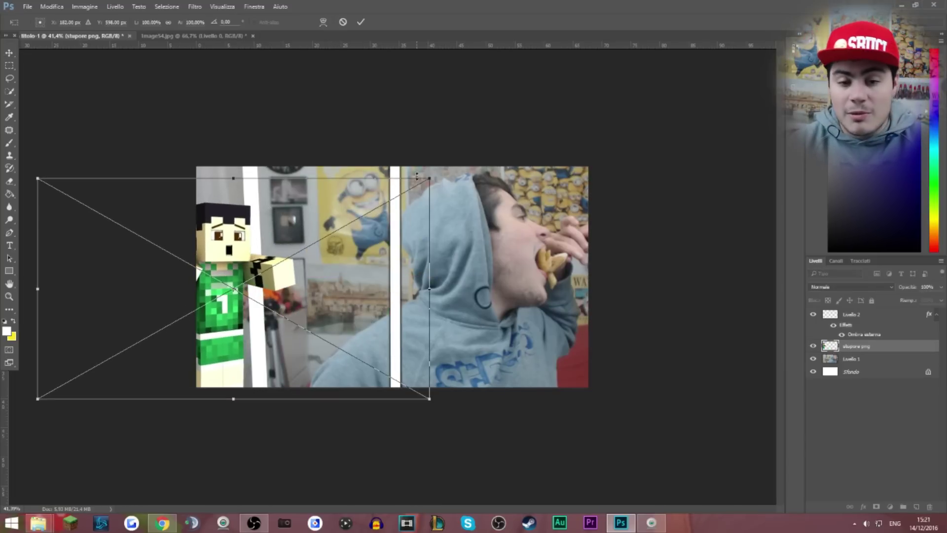
drag(432, 173, 519, 108)
drag(610, 151, 660, 133)
key(Return)
- Distort the Minecraft character's corners for perspective, enlarge it further and fit it into the canvas's left half
key(ctrl+t)
mouse_move(335, 167)
mouse_down()
mouse_move(319, 167)
mouse_move(361, 159)
mouse_move(342, 165)
mouse_up()
drag(538, 119, 495, 135)
drag(546, 449, 499, 430)
drag(497, 285, 373, 292)
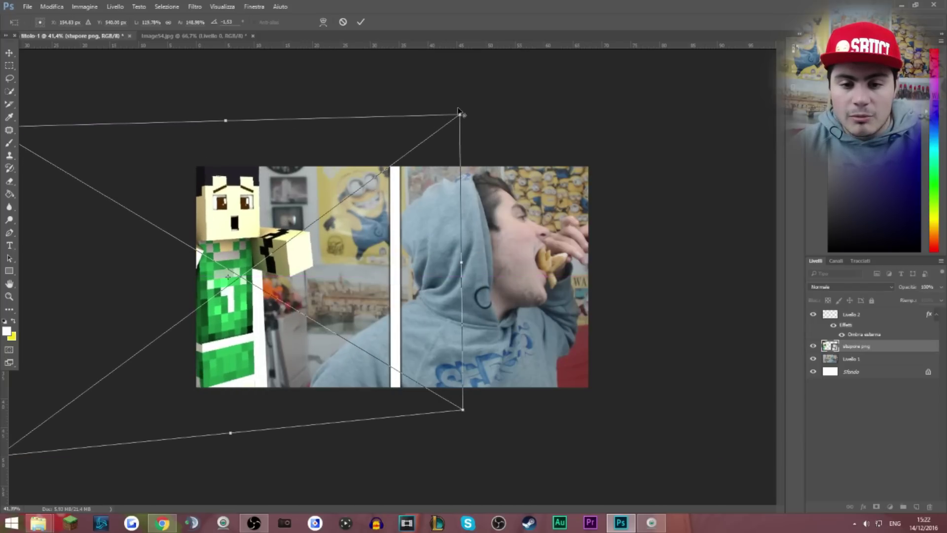
drag(460, 115, 532, 64)
drag(478, 200, 496, 231)
click(361, 21)
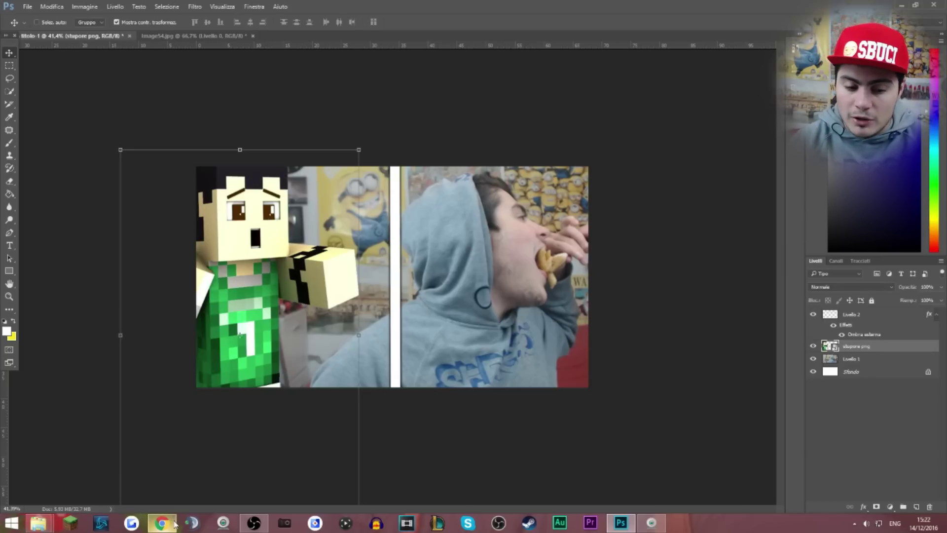
- Switch to Vegas Pro and save the current Minecraft frame as a JPEG snapshot, Image55, in the snapshot vegas folder
click(162, 467)
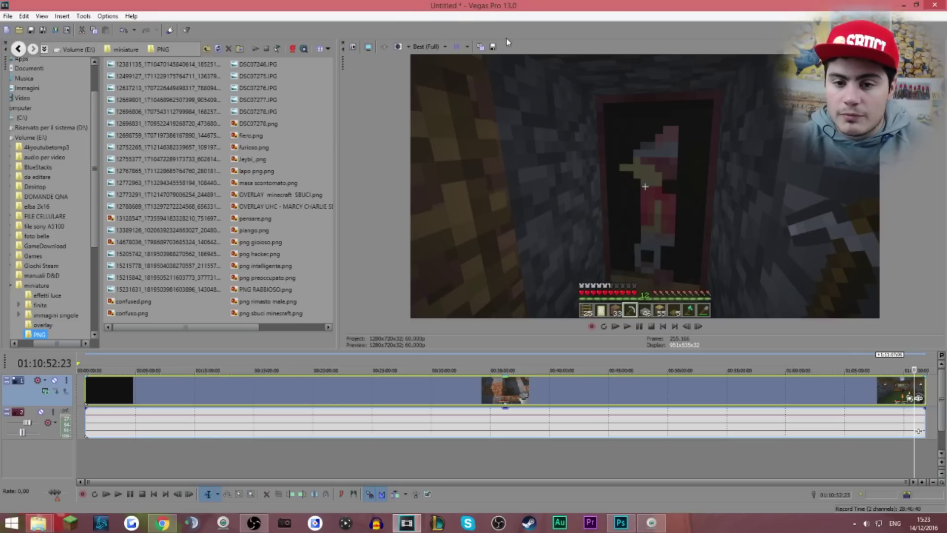
click(493, 47)
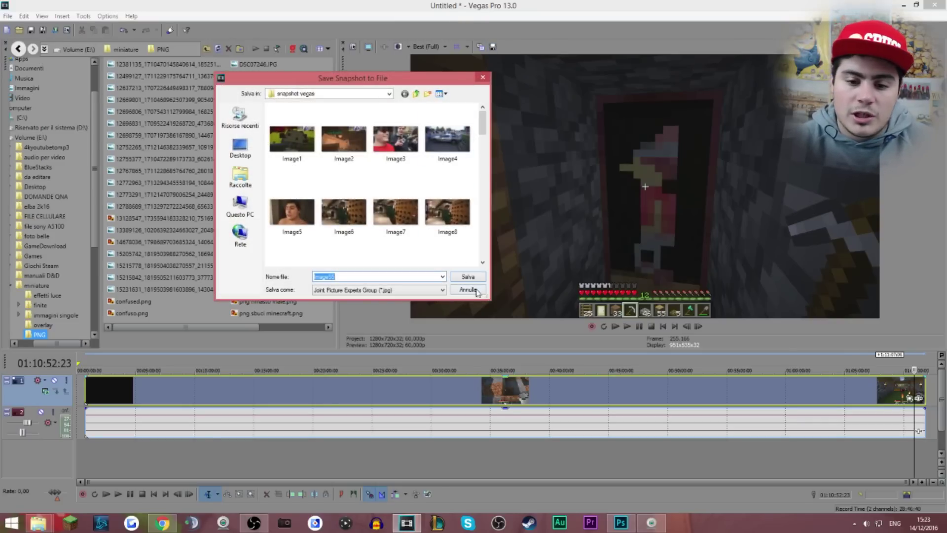
click(467, 277)
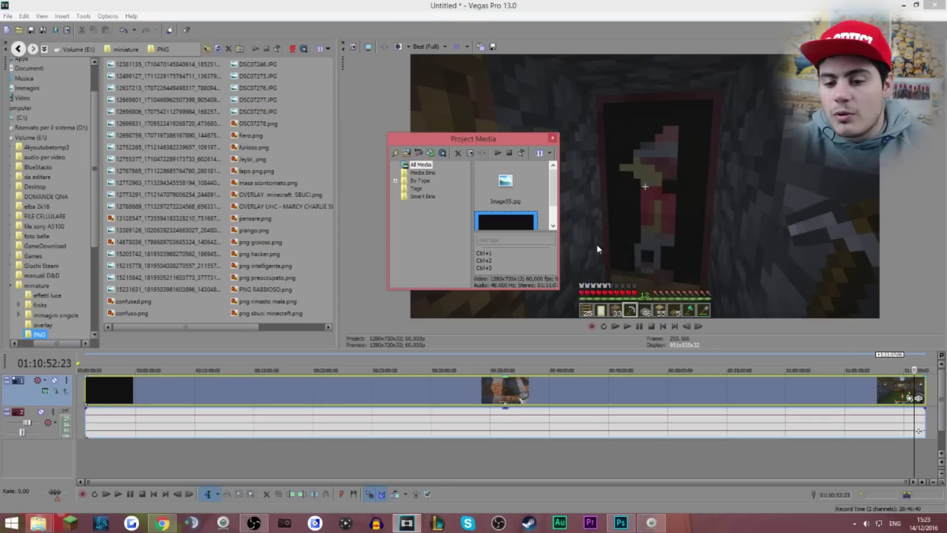
click(552, 138)
- Place Image55 in the Photoshop thumbnail, enlarge it to about 204%, tilt it about -1.5° and fit the Minecraft door into the left half
click(935, 5)
click(482, 211)
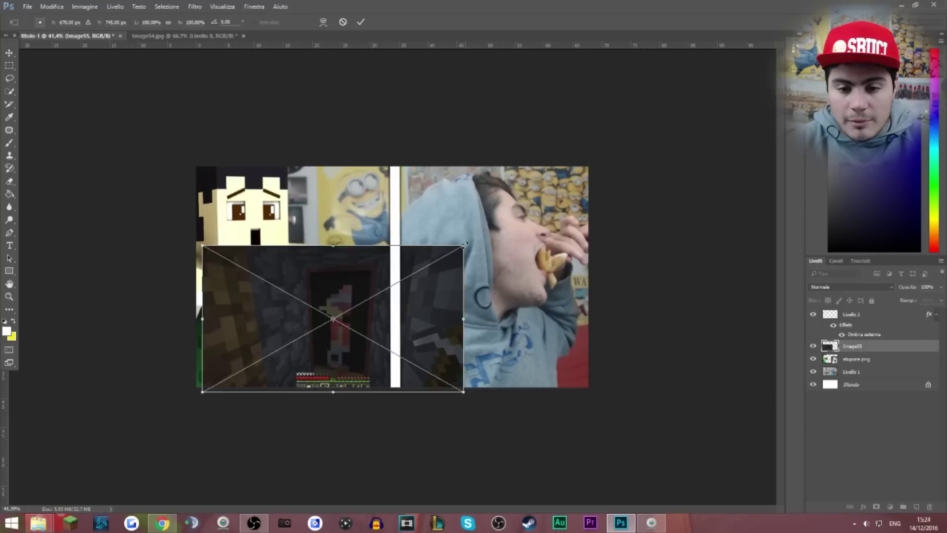
drag(463, 247, 513, 152)
drag(472, 299, 467, 262)
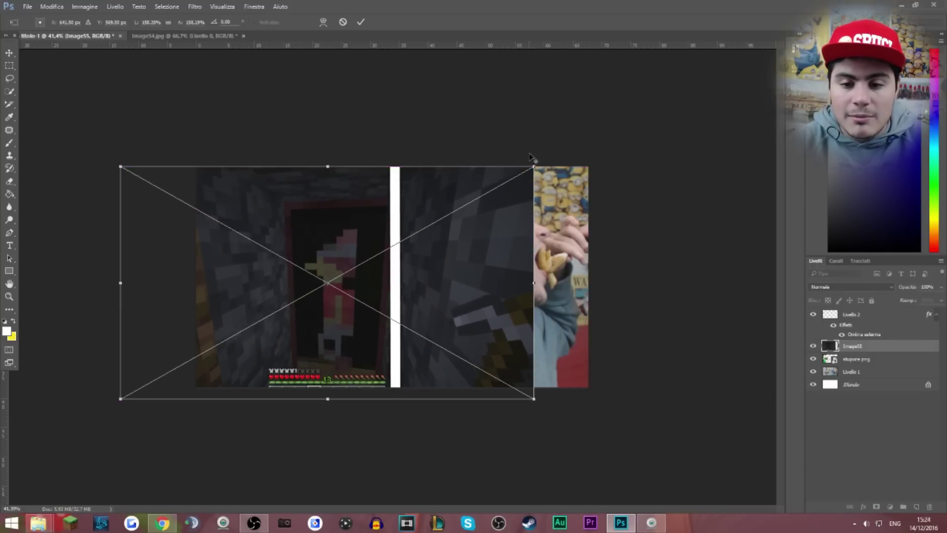
drag(534, 167, 649, 123)
mouse_move(481, 231)
mouse_down()
mouse_move(486, 236)
mouse_move(469, 236)
mouse_up()
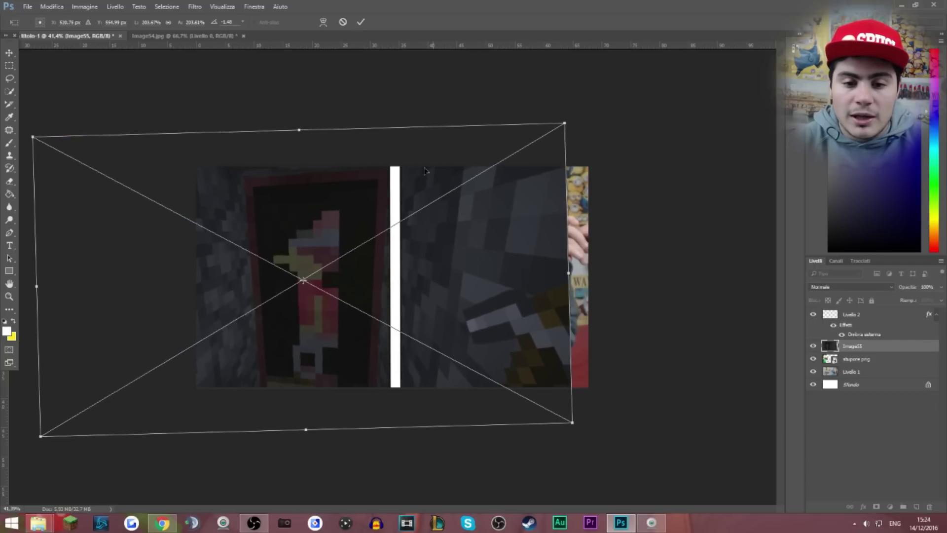
click(361, 22)
- Erase the part of Image55 that covers the face photo beyond the white strip
click(9, 181)
click(489, 228)
click(451, 206)
mouse_move(501, 226)
mouse_down()
mouse_move(503, 258)
mouse_move(502, 226)
mouse_move(530, 209)
mouse_move(533, 343)
mouse_move(515, 56)
mouse_move(473, 304)
mouse_move(470, 407)
mouse_move(462, 390)
mouse_move(463, 195)
mouse_move(452, 171)
mouse_move(453, 201)
mouse_move(444, 159)
mouse_move(450, 318)
mouse_up()
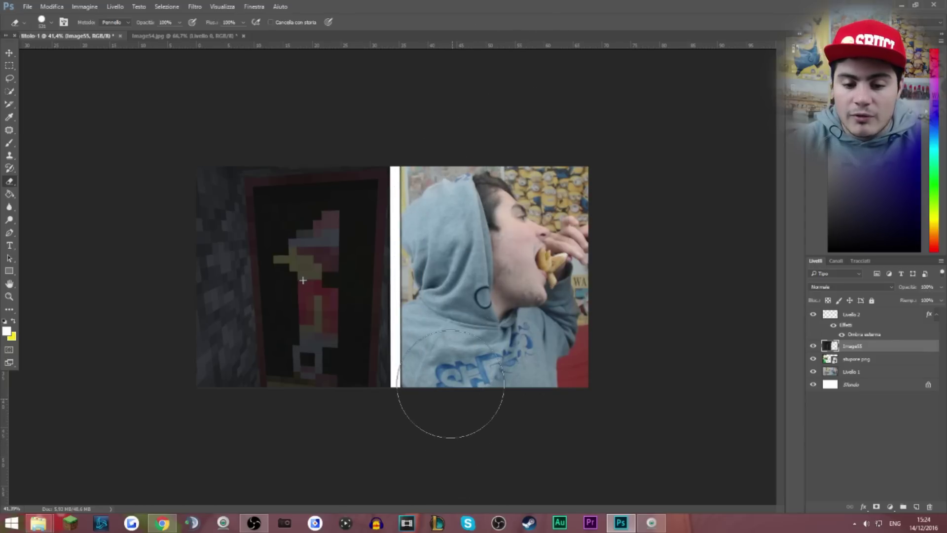
- Move the Image55 layer beneath the character and Livello 1, and shift its door image beside the character's arm
drag(891, 347, 893, 368)
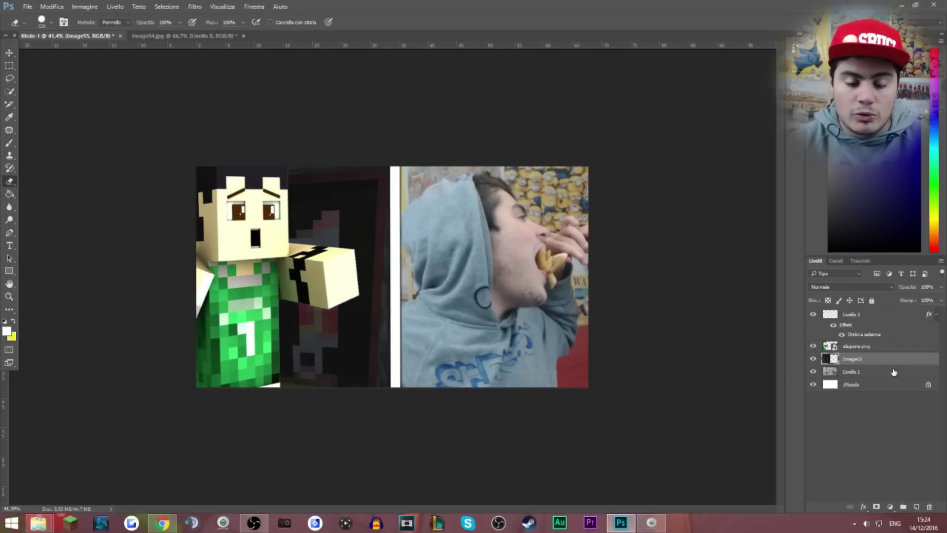
click(9, 53)
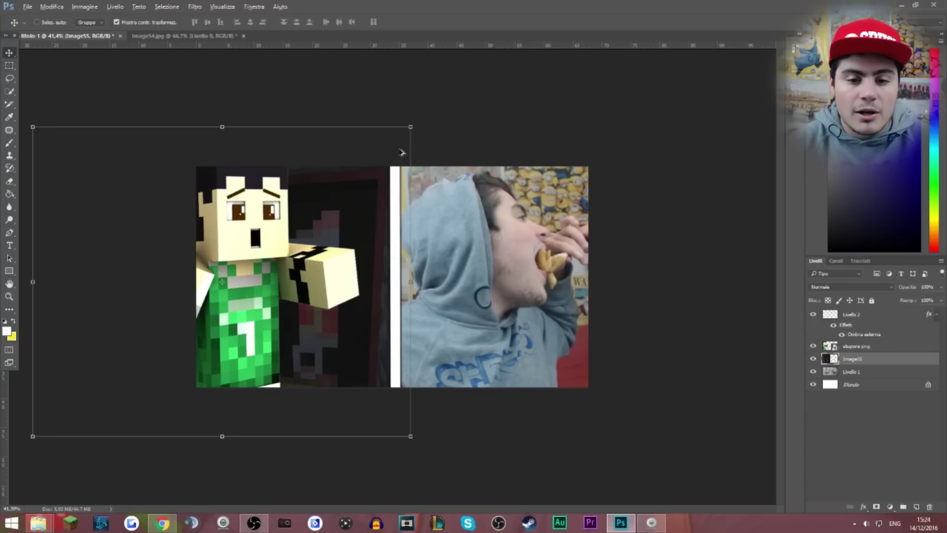
mouse_move(412, 128)
mouse_down()
mouse_move(398, 142)
mouse_move(408, 125)
mouse_move(416, 134)
mouse_up()
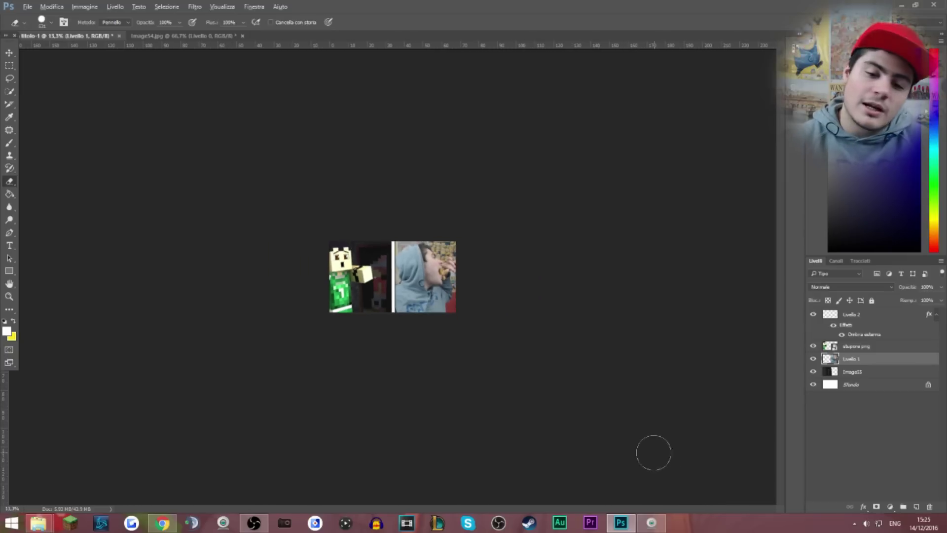
- Replace the stupore png layer's outer glow with a drop shadow of 31% spread and 27 px size
scroll(655, 450, up, 5)
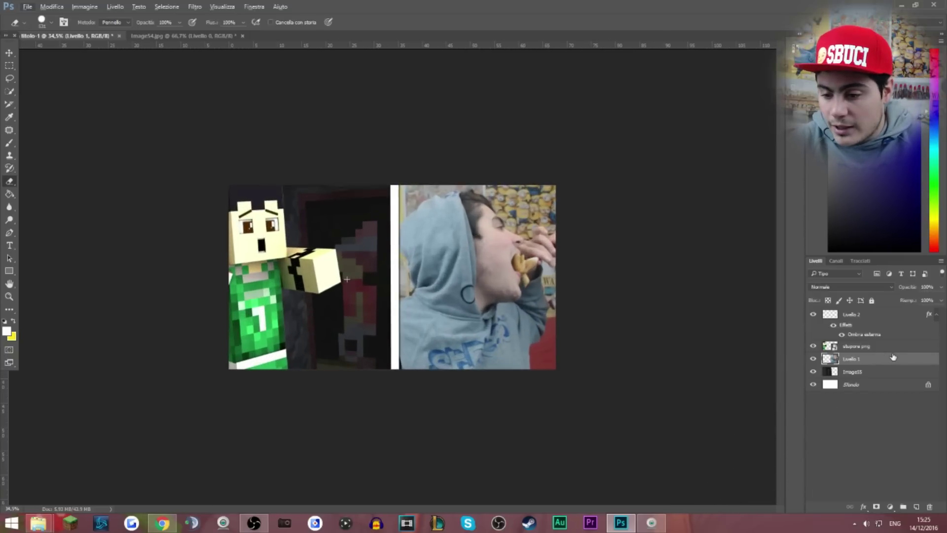
double_click(882, 347)
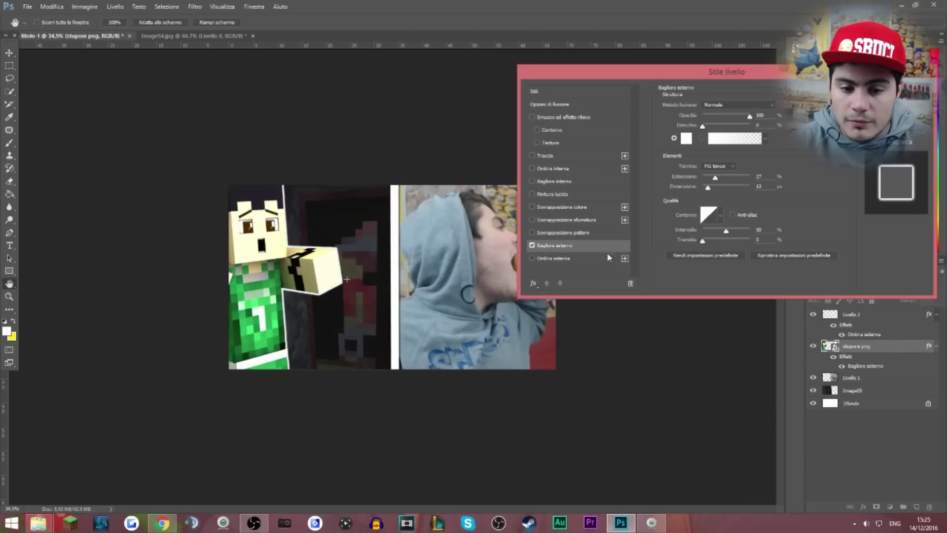
click(531, 245)
click(531, 258)
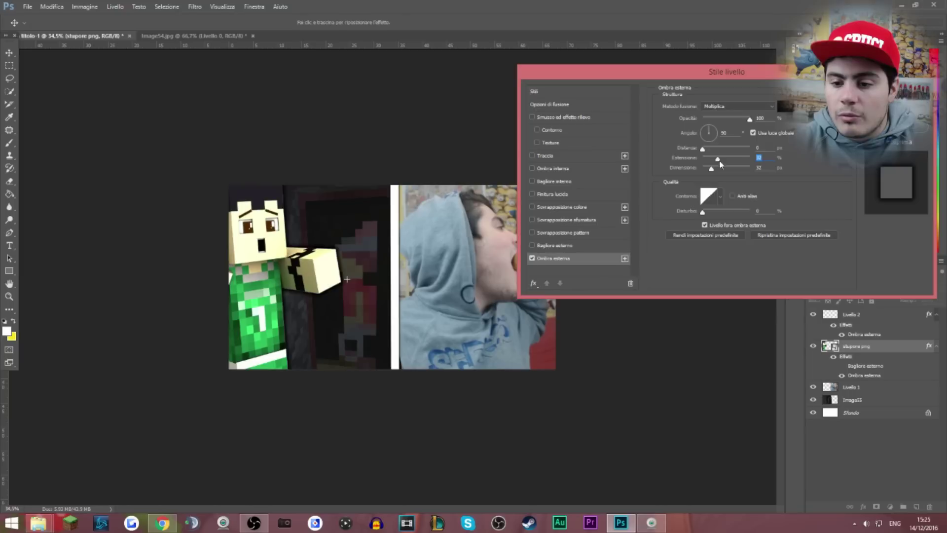
key(Up)
key(Up)
key(Up)
key(Down)
key(Down)
key(Down)
key(Down)
key(Down)
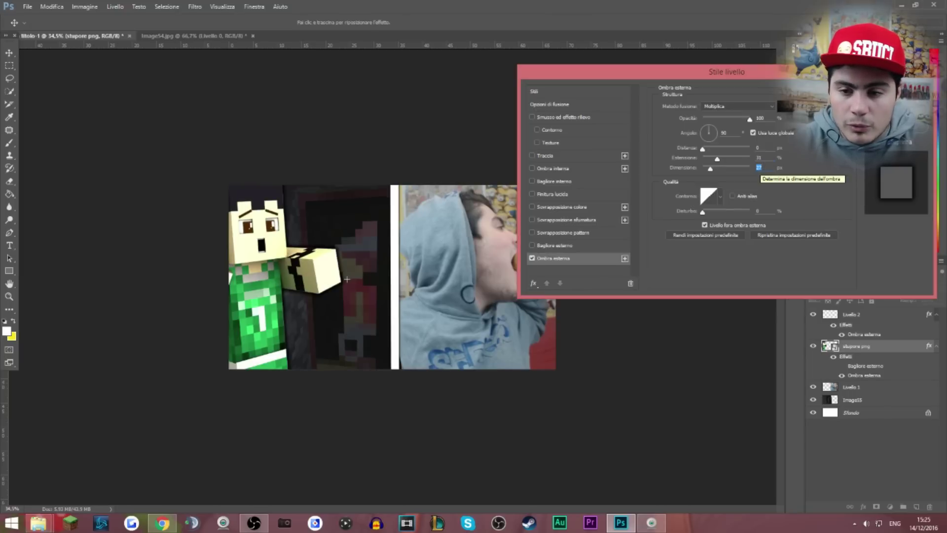
key(Return)
- Add a Brightness/Contrast adjustment above Image55 with brightness of about 89 and contrast of -5
click(878, 393)
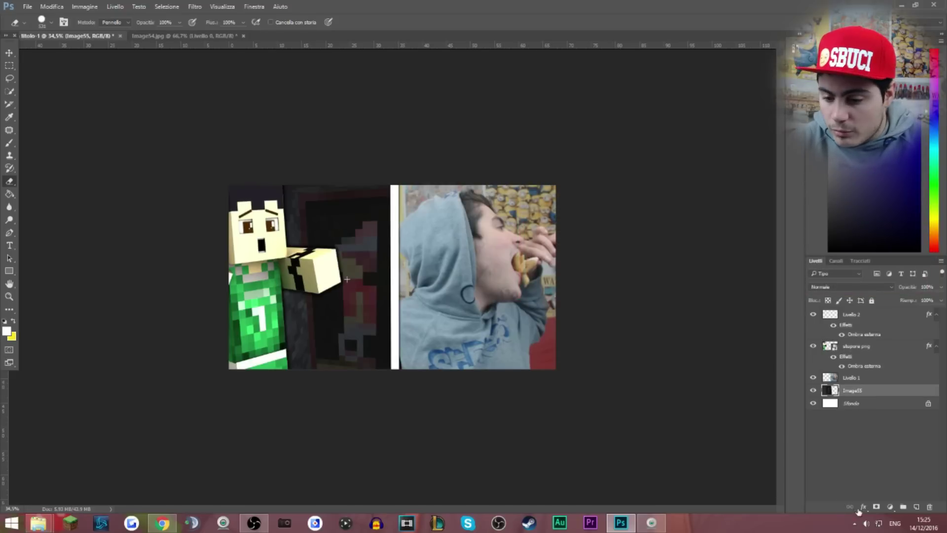
click(889, 507)
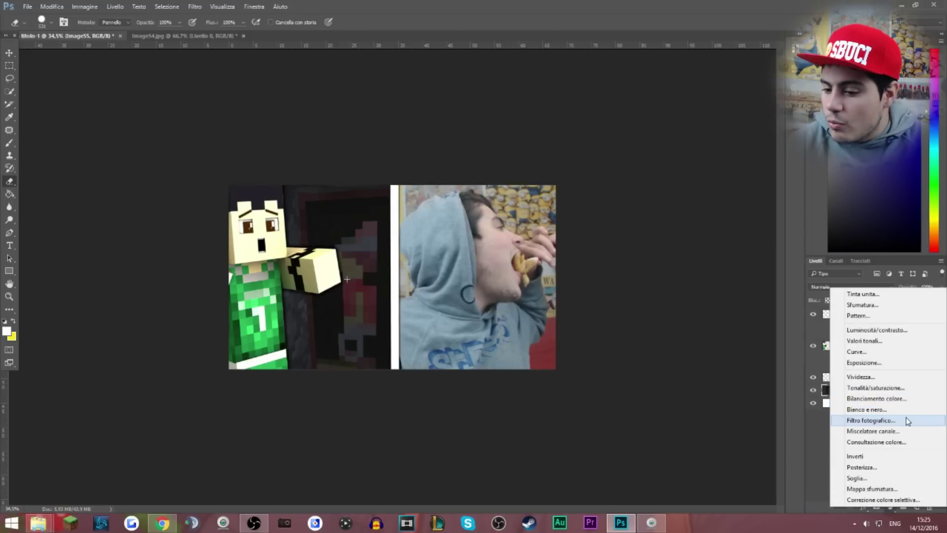
click(917, 335)
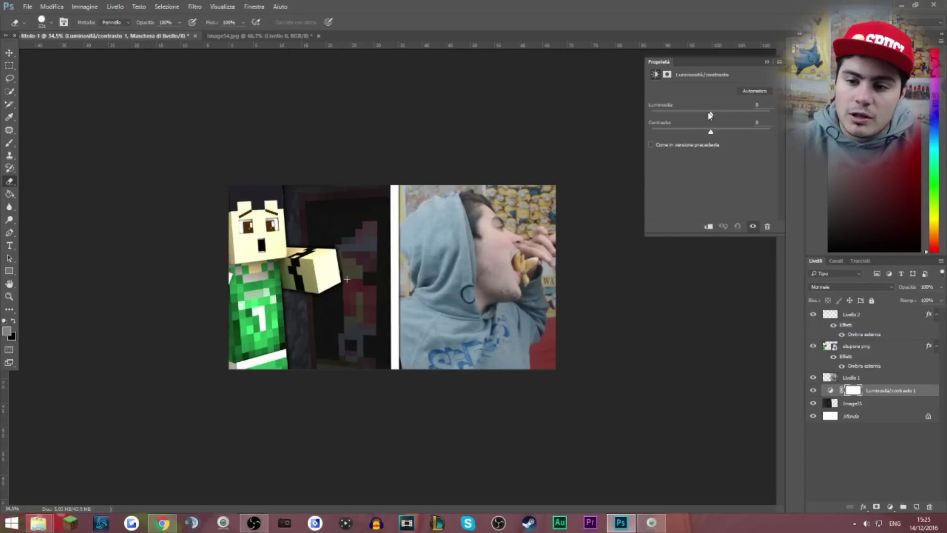
mouse_move(711, 116)
mouse_down()
mouse_move(748, 120)
mouse_move(705, 131)
mouse_up()
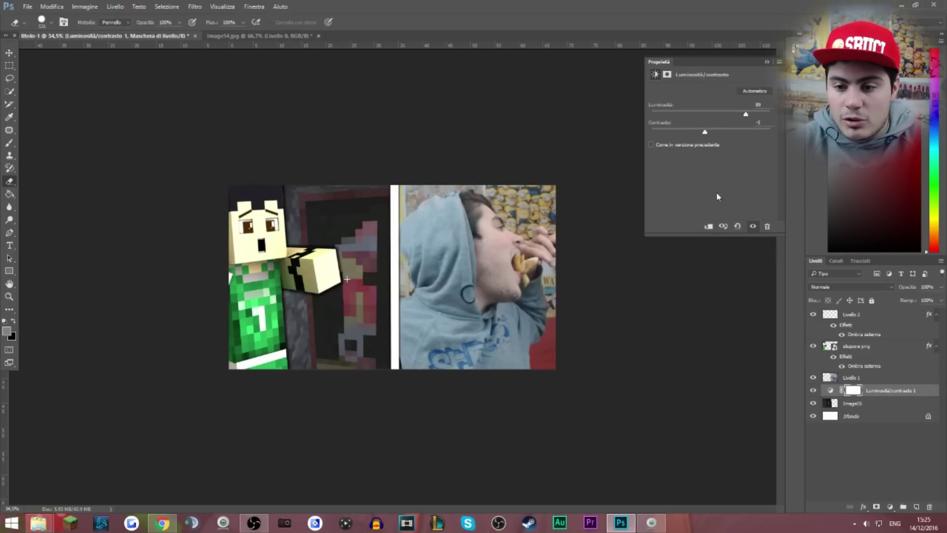
click(781, 60)
- Add a Brightness/Contrast adjustment above all layers and set its contrast to 67
click(873, 314)
click(890, 506)
click(909, 338)
drag(711, 132, 751, 132)
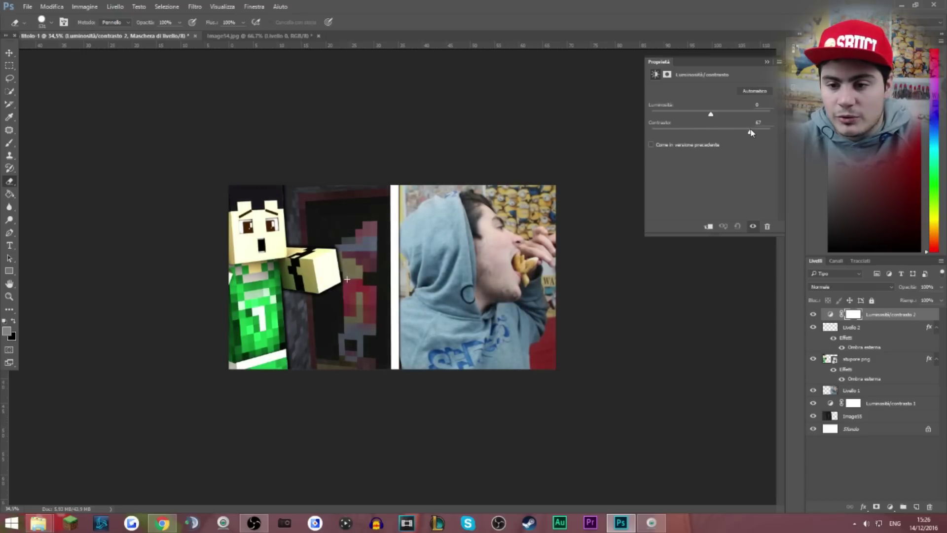
- Compare the thumbnail with and without Image55 and each Brightness/Contrast adjustment by toggling their visibility
click(812, 316)
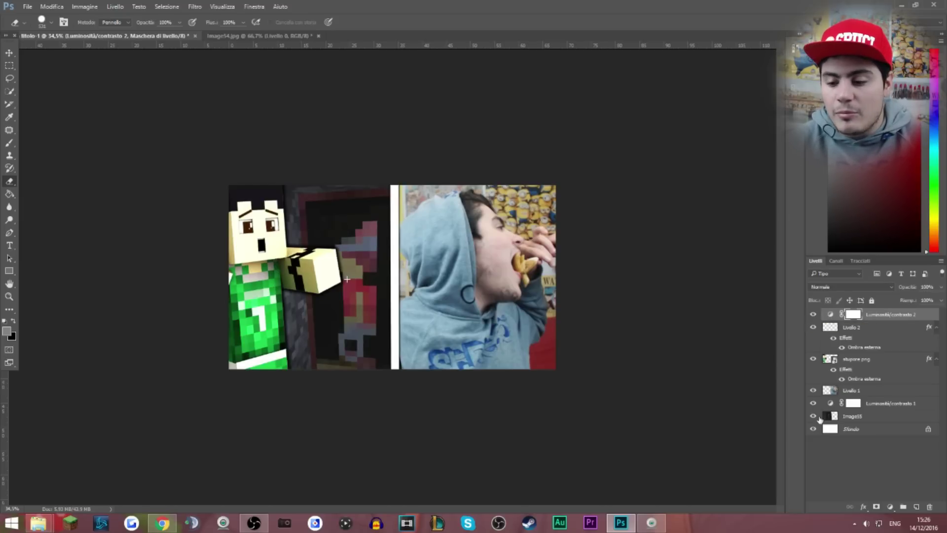
click(813, 417)
click(813, 417)
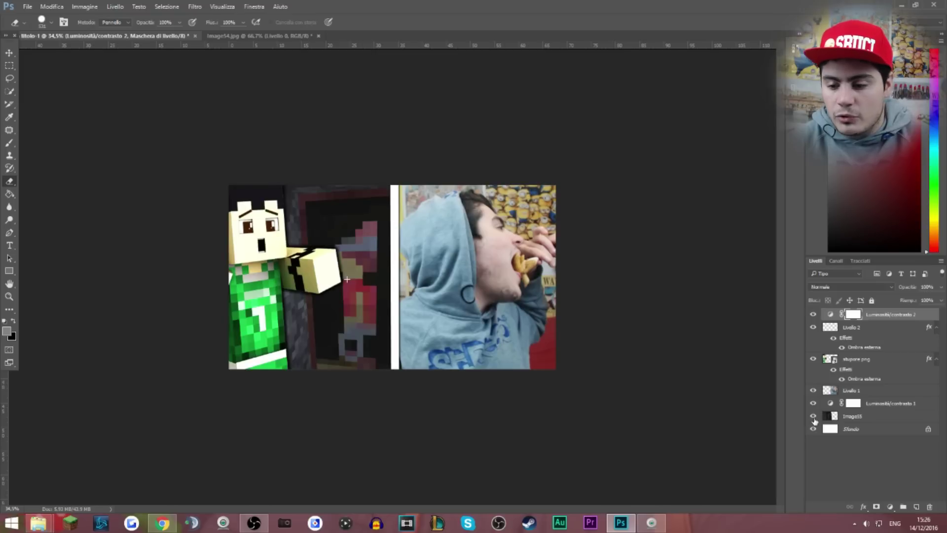
click(814, 405)
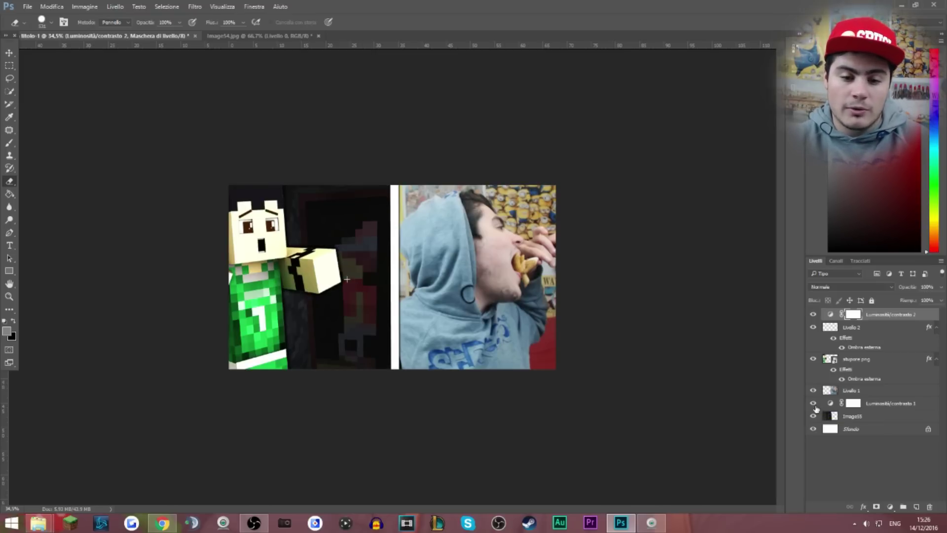
click(815, 404)
click(814, 403)
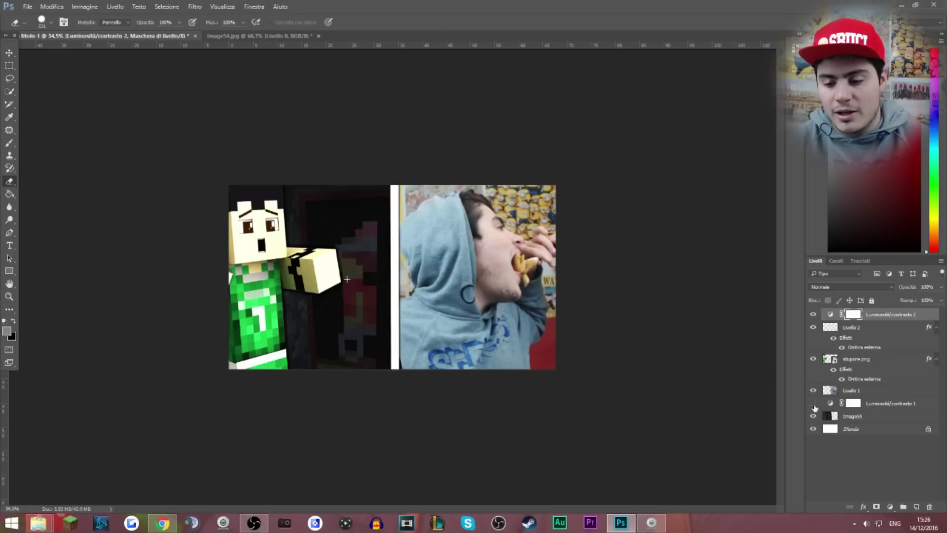
click(814, 404)
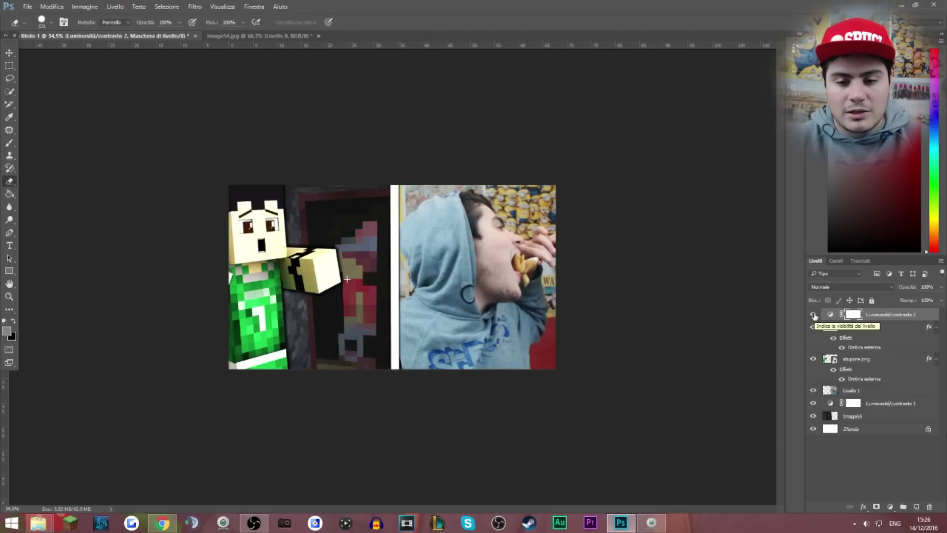
click(814, 314)
click(814, 315)
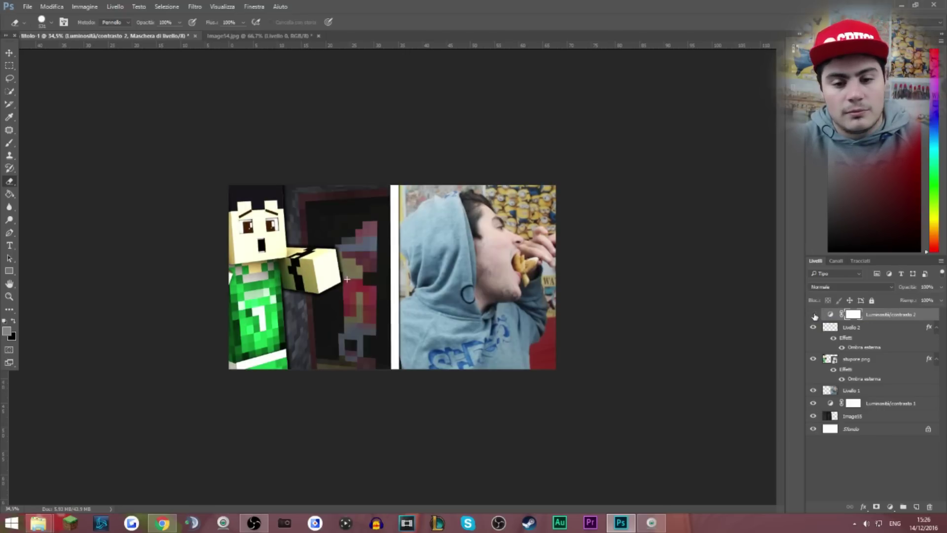
click(813, 315)
click(814, 314)
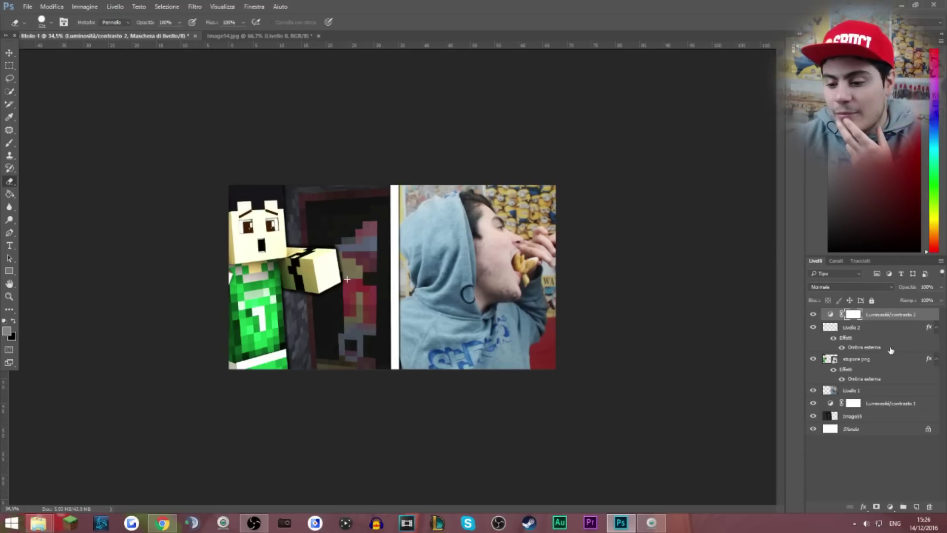
- Add a Hue/Saturation adjustment above the stupore png layer with hue -9 and saturation +12, and compare the image without it
click(889, 362)
click(890, 507)
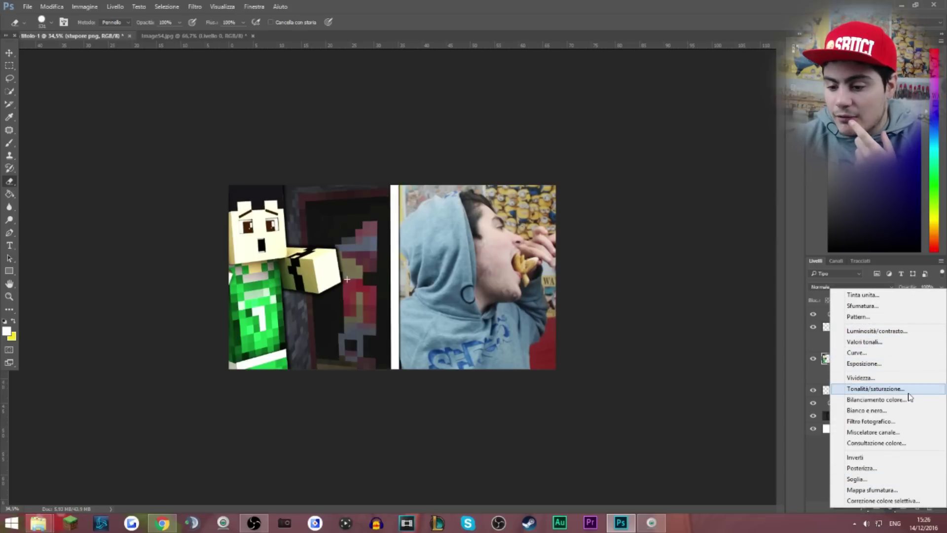
click(875, 389)
mouse_move(710, 143)
mouse_down()
mouse_move(729, 143)
mouse_move(705, 128)
mouse_up()
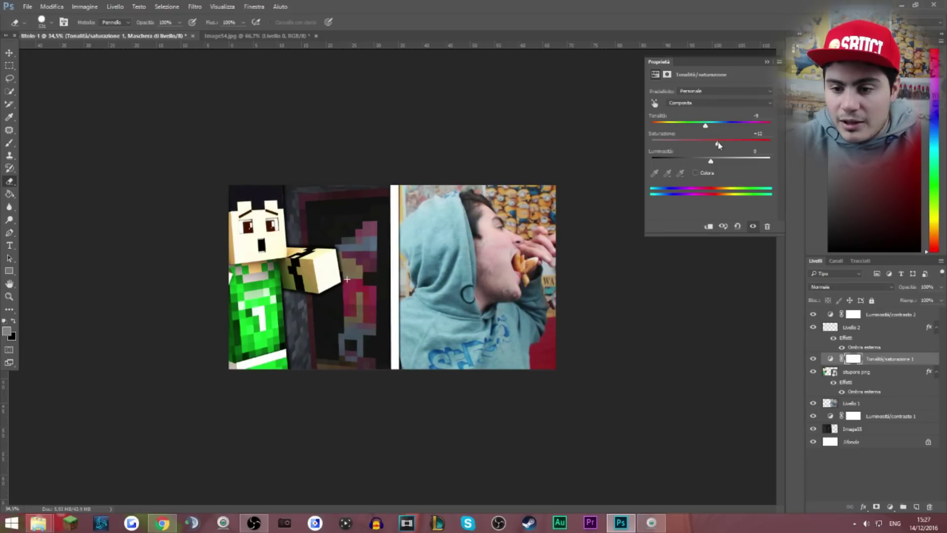
drag(715, 144, 717, 144)
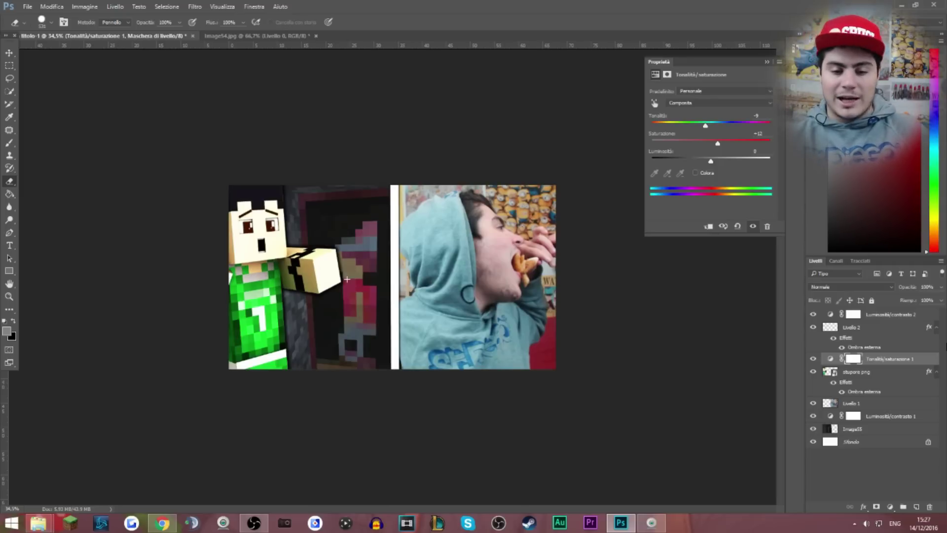
click(767, 62)
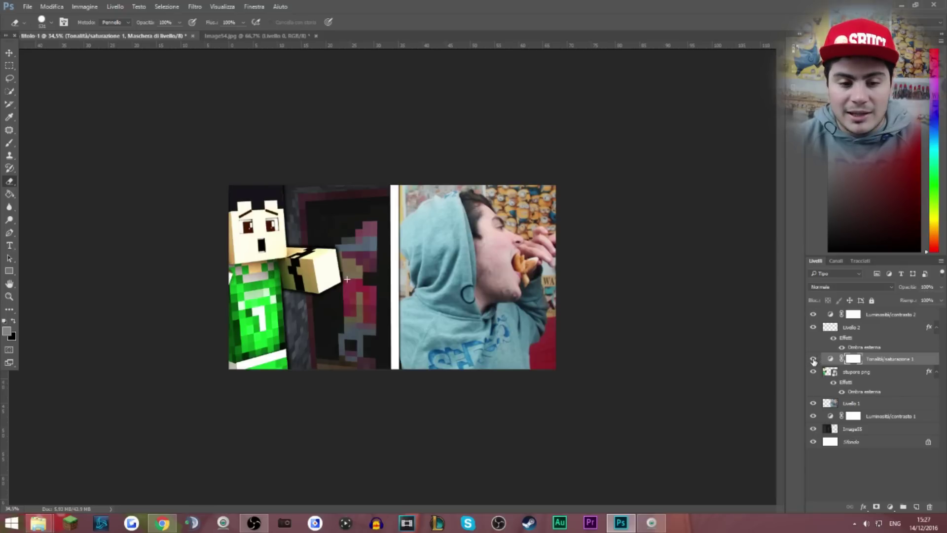
click(812, 359)
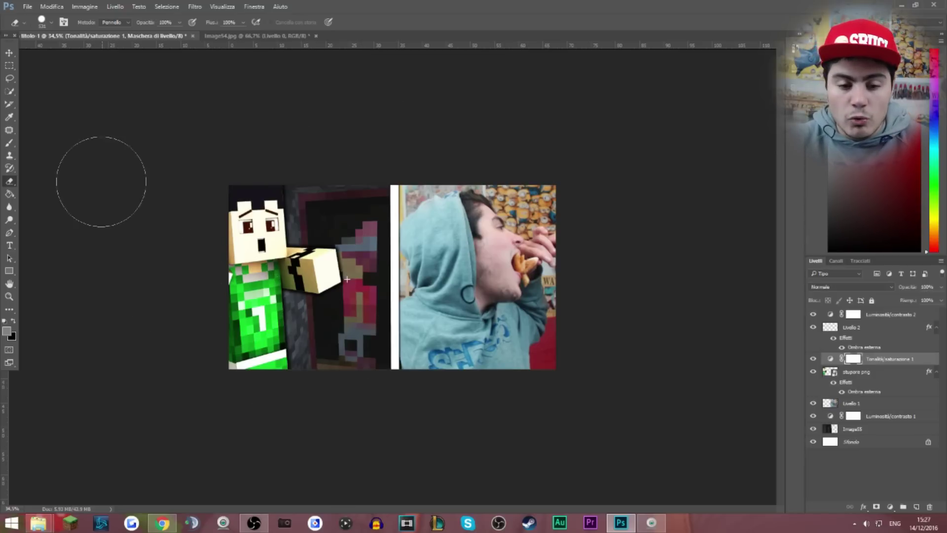
- Add the text "#11" in the Supercell-Magic font over the lower part of the hooded photo
mouse_move(171, 530)
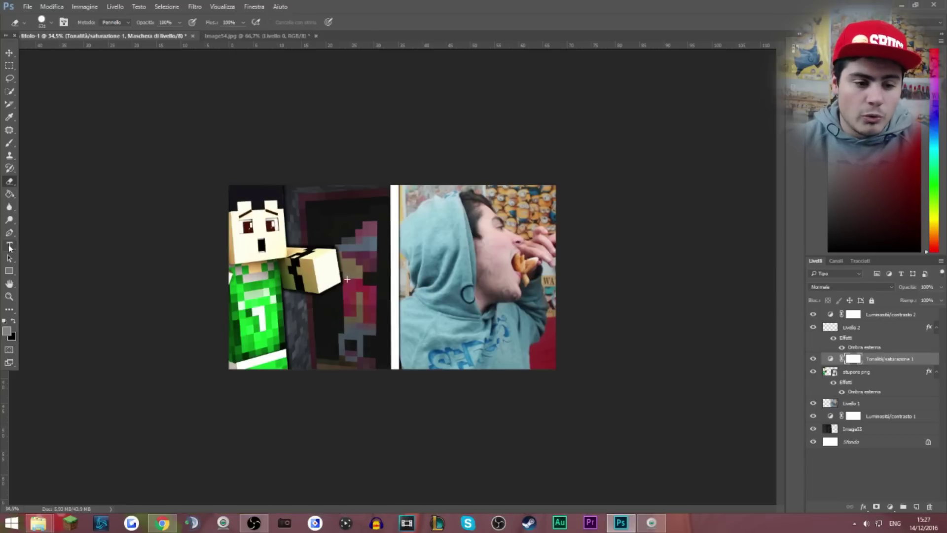
click(10, 246)
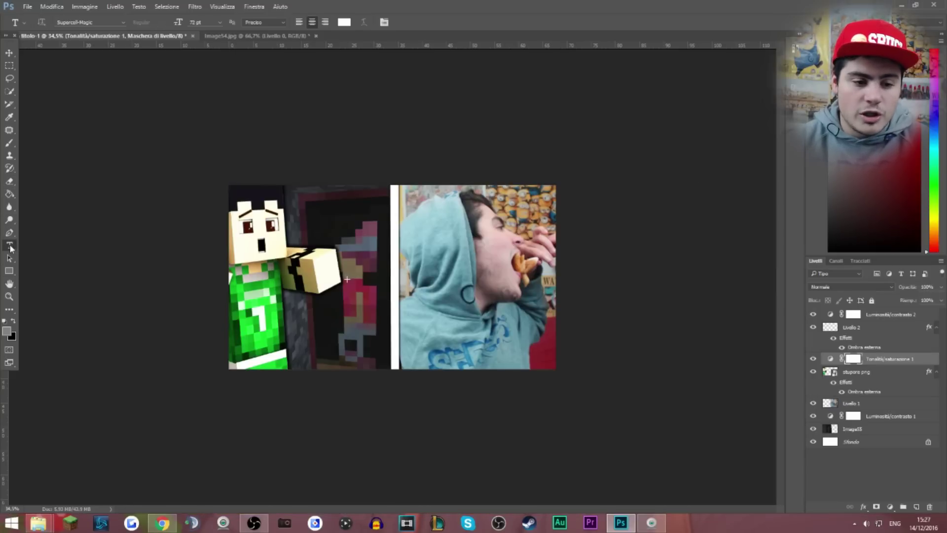
click(488, 356)
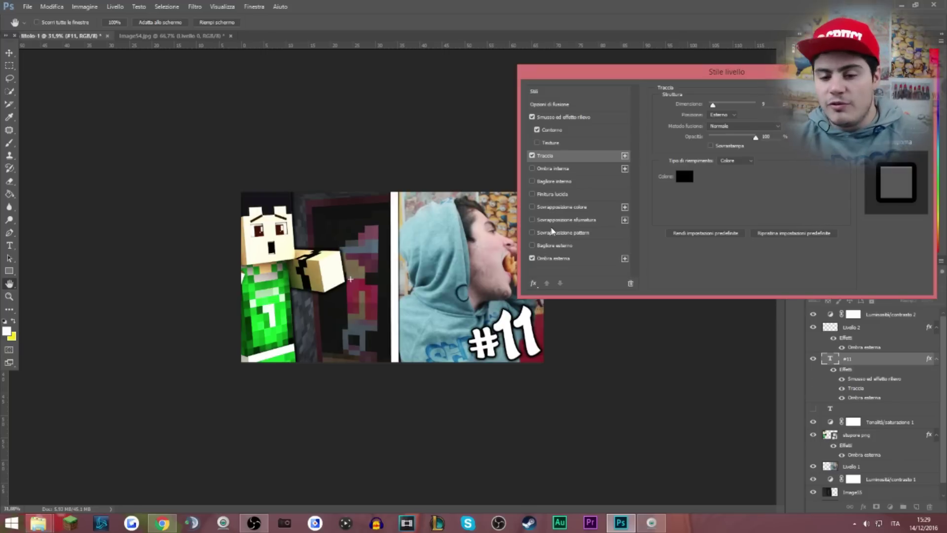
- Adjust the spread and size of the drop shadow on the #11 text
click(591, 258)
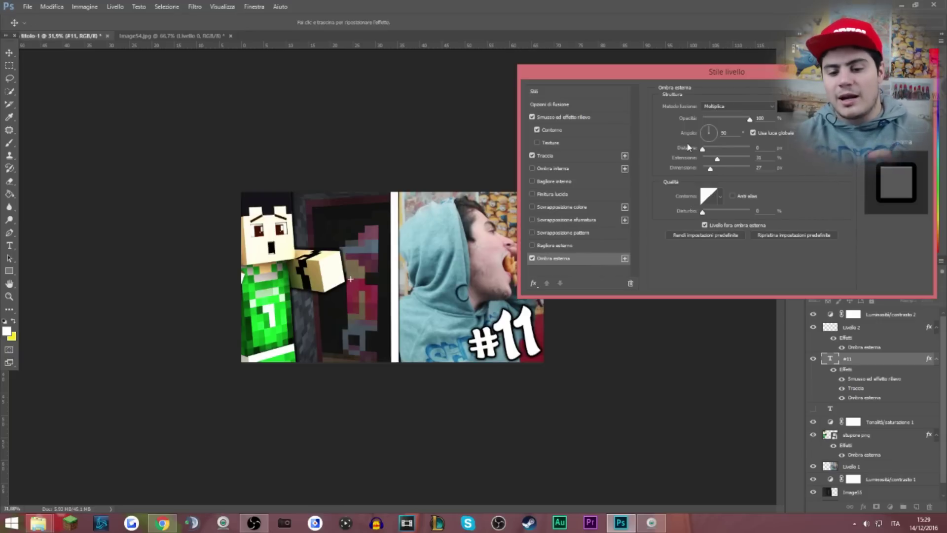
click(713, 170)
drag(713, 170, 734, 156)
- Add a gradient overlay with the Orange, Yellow, Orange preset (Arancione, Giallo, Arancione) to the #11 text and apply the layer style
click(563, 220)
click(725, 128)
click(737, 173)
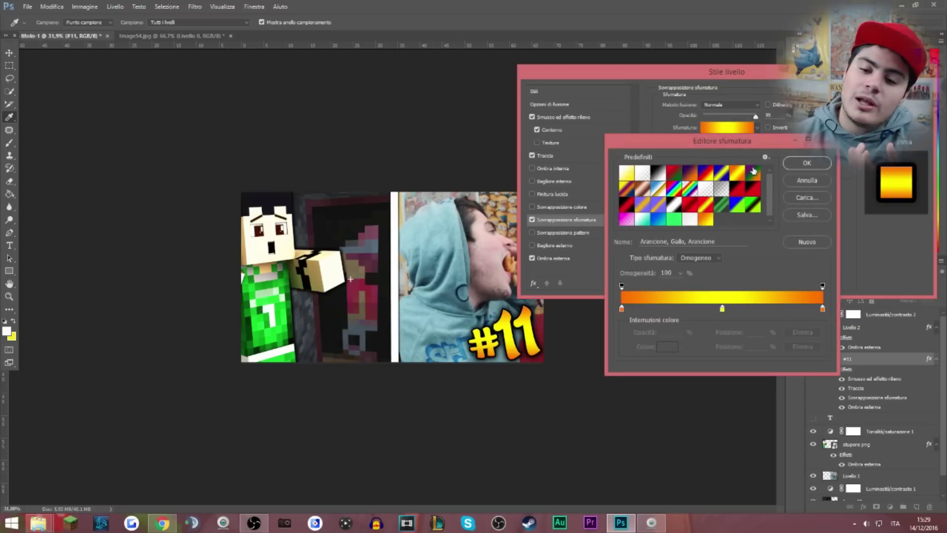
click(807, 163)
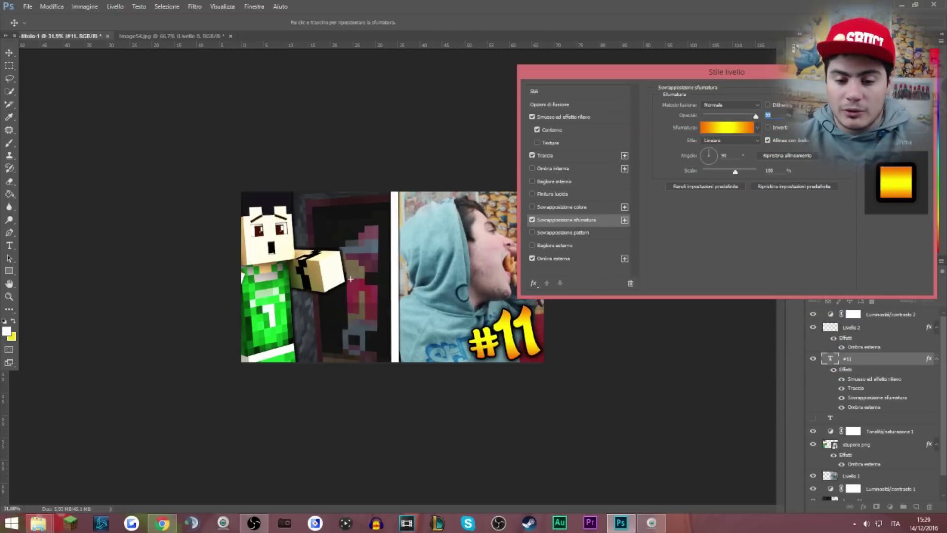
key(Return)
- Examine the whole thumbnail at very small and large sizes to judge how readable the #11 text and both panels are
scroll(699, 228, down, 5)
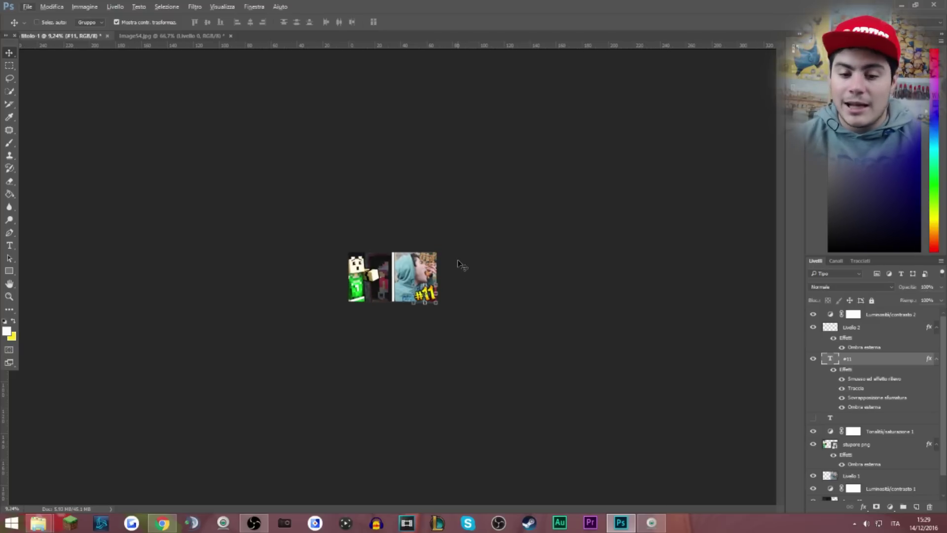
scroll(355, 261, up, 5)
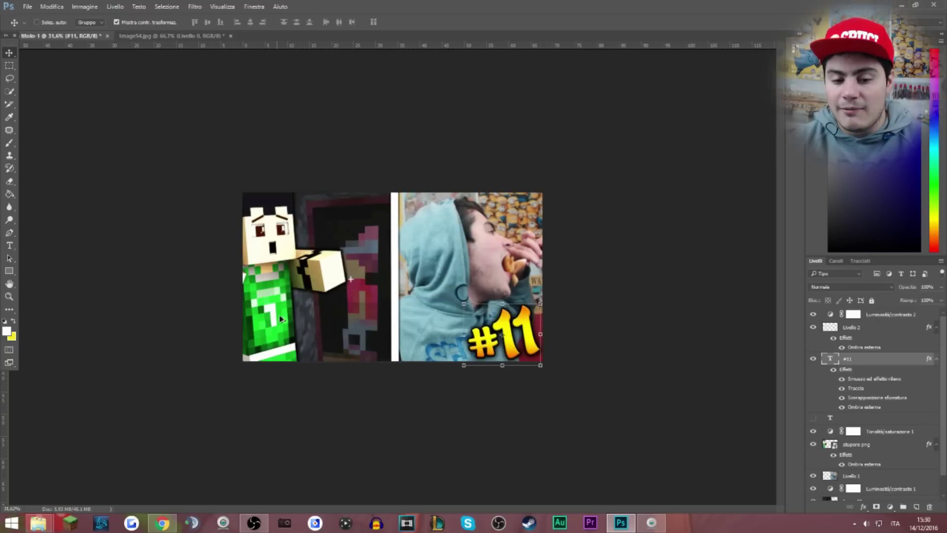
scroll(545, 328, down, 3)
scroll(545, 327, down, 2)
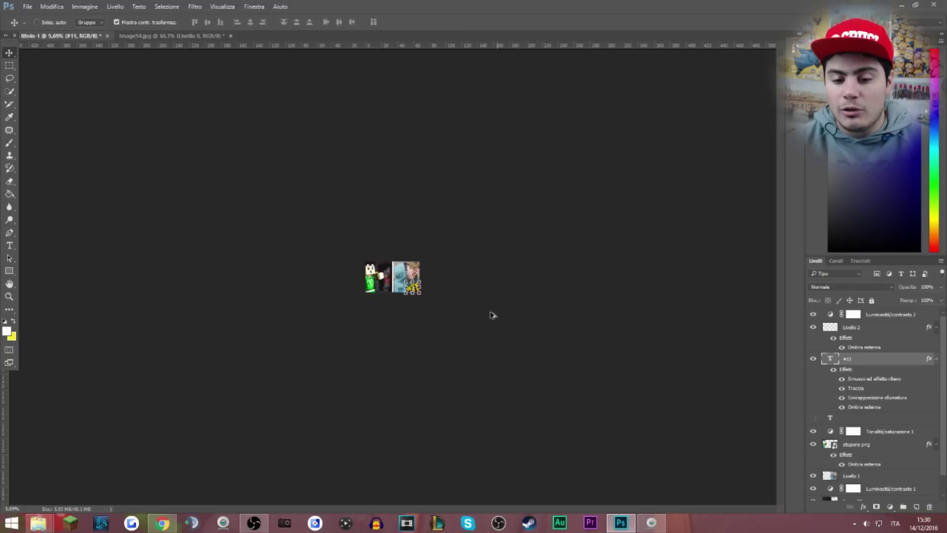
key(w)
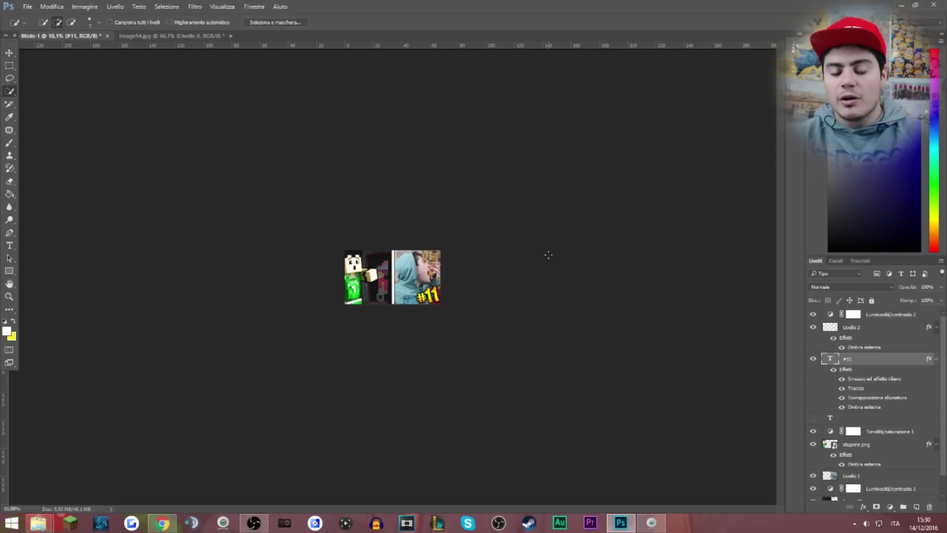
scroll(548, 254, up, 5)
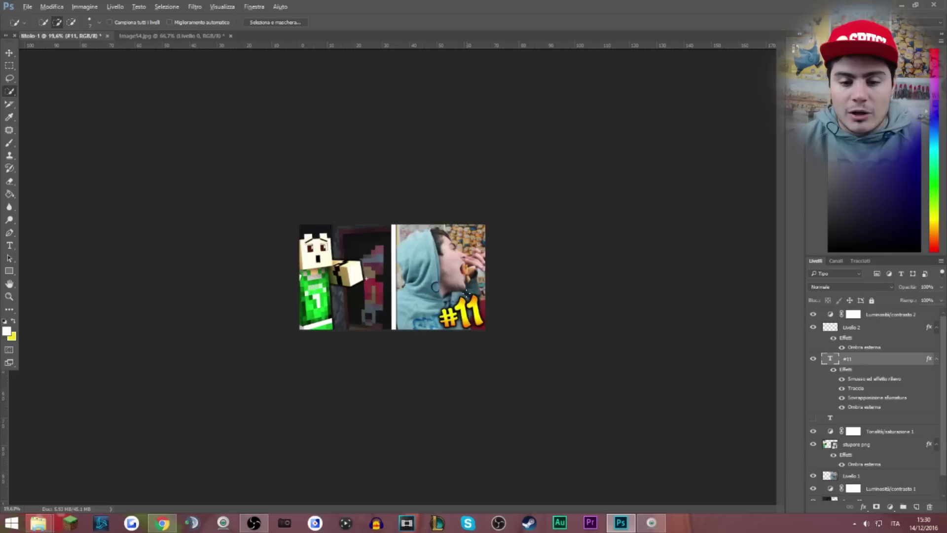
scroll(319, 281, up, 2)
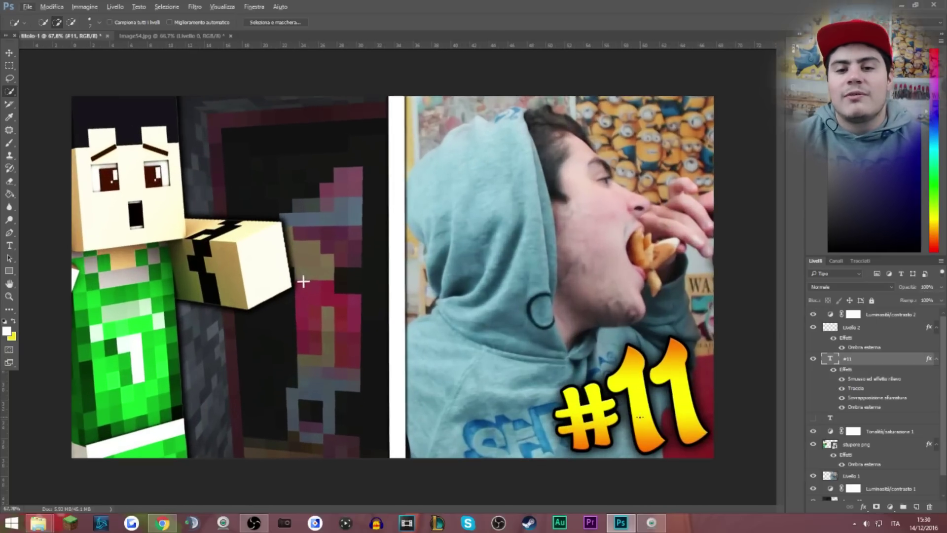
scroll(639, 416, down, 4)
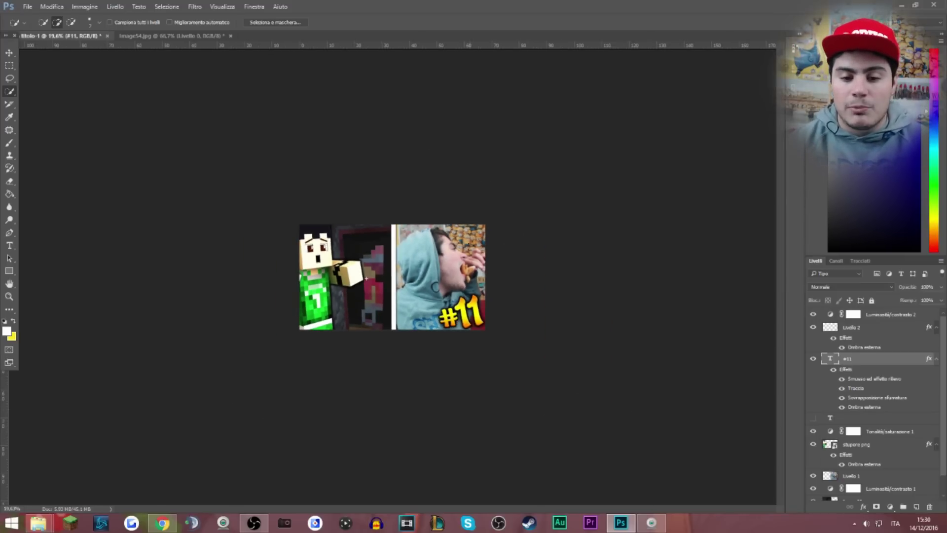
scroll(366, 278, up, 5)
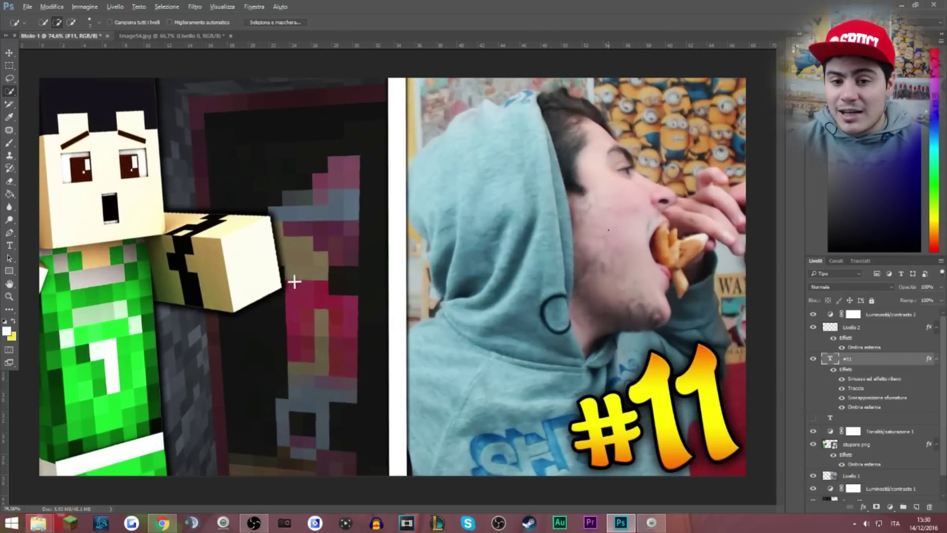
scroll(294, 281, down, 5)
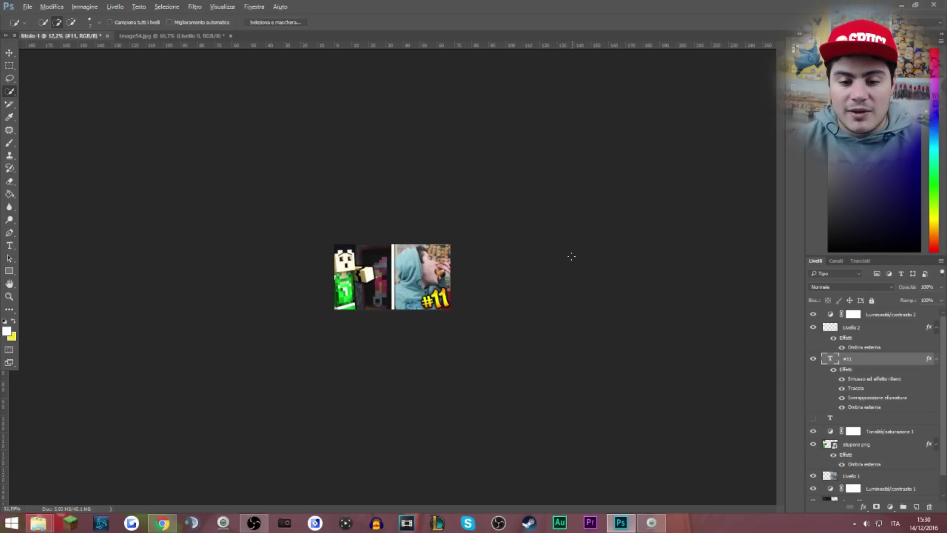
key(e)
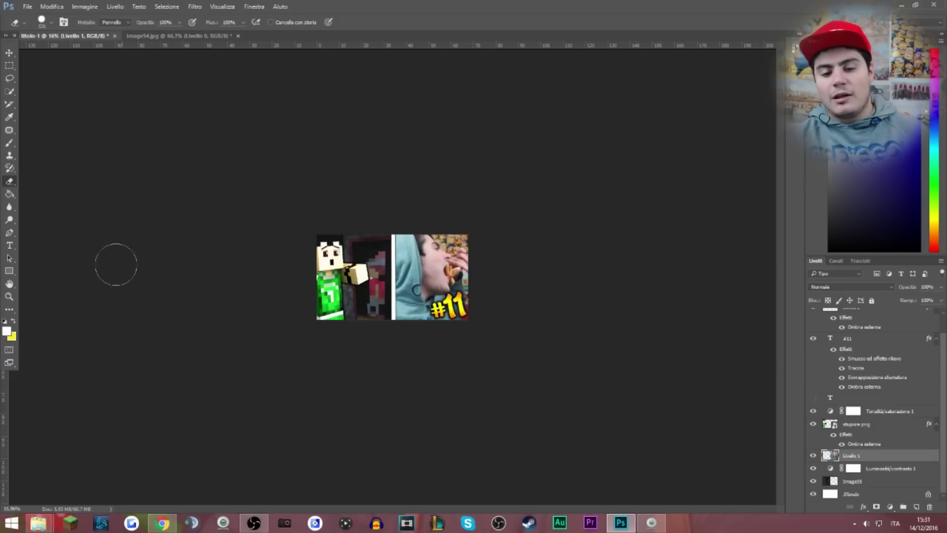
- Save the thumbnail as a JPEG named r5yrtyre in the finite folder at maximum quality 12
click(27, 7)
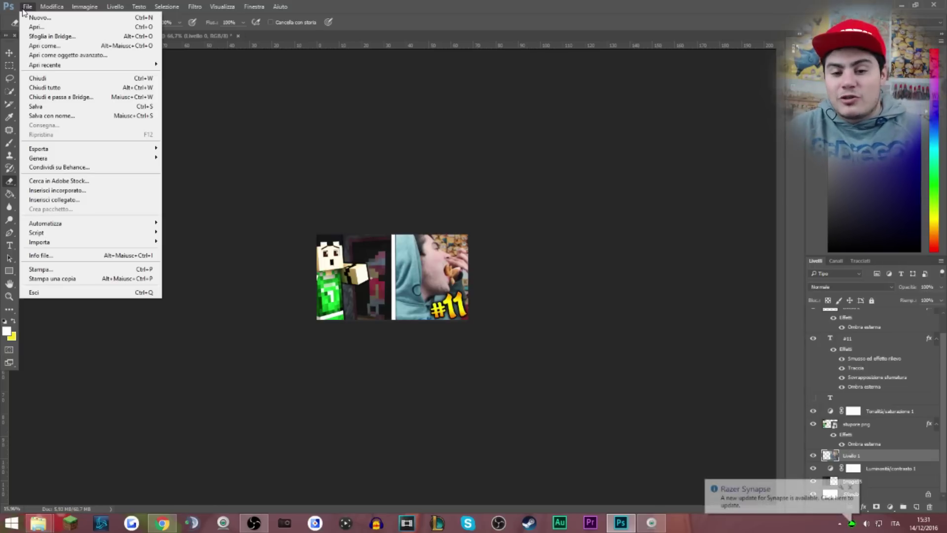
click(850, 487)
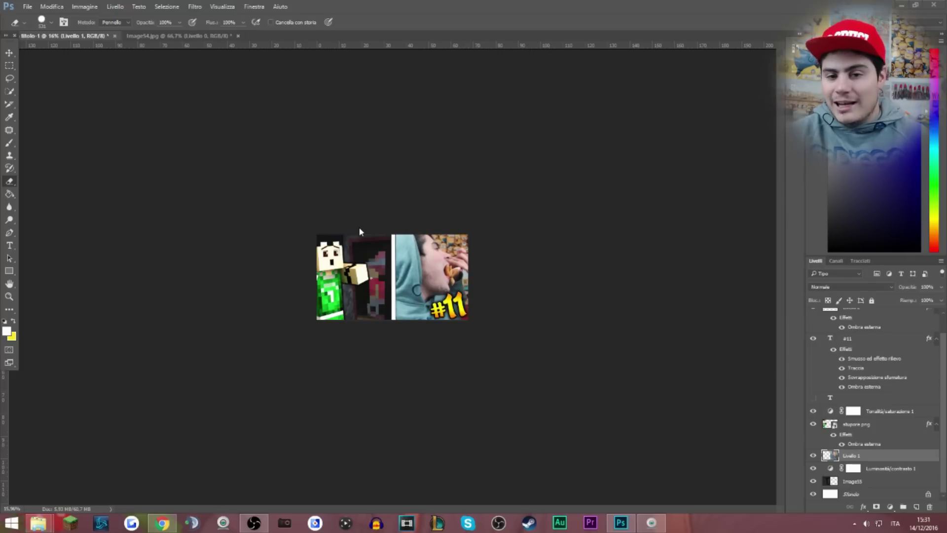
click(27, 6)
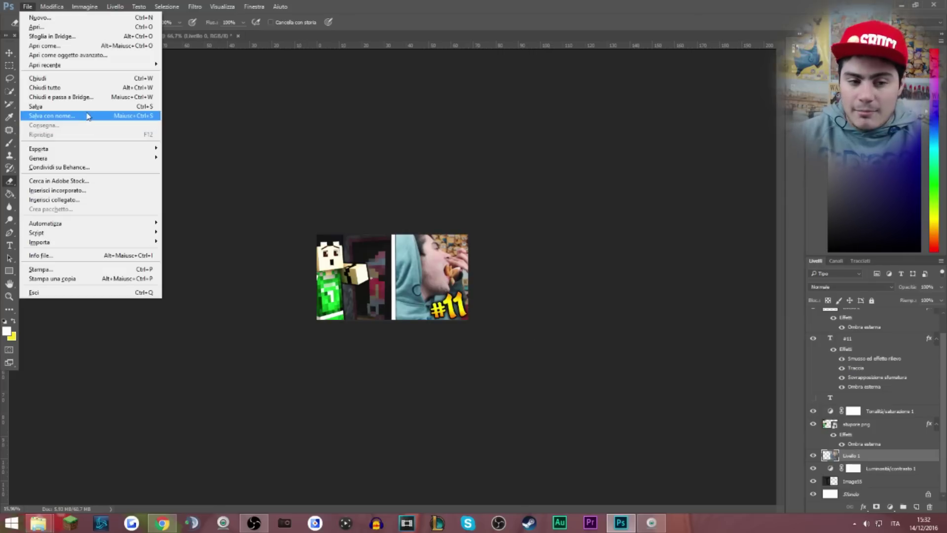
click(87, 115)
click(251, 275)
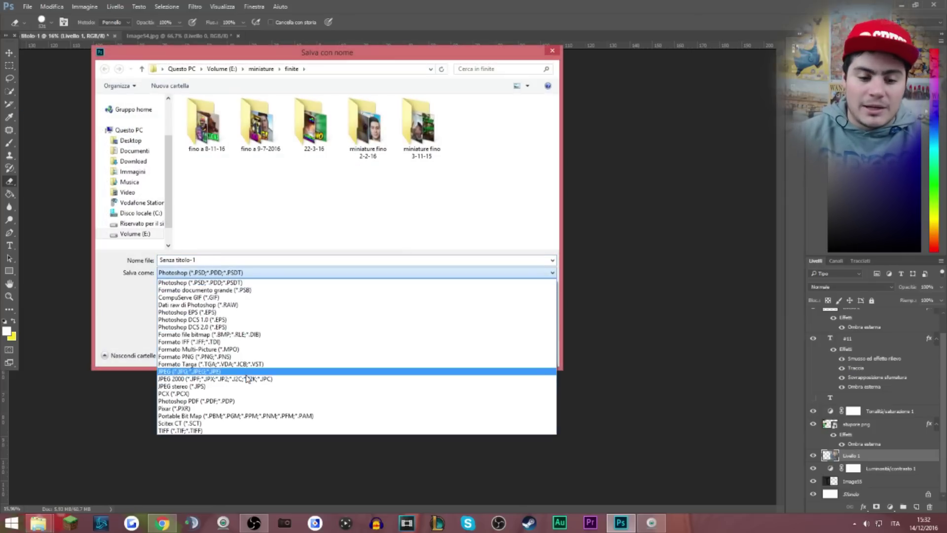
click(247, 373)
double_click(245, 260)
text(tryhrtr)
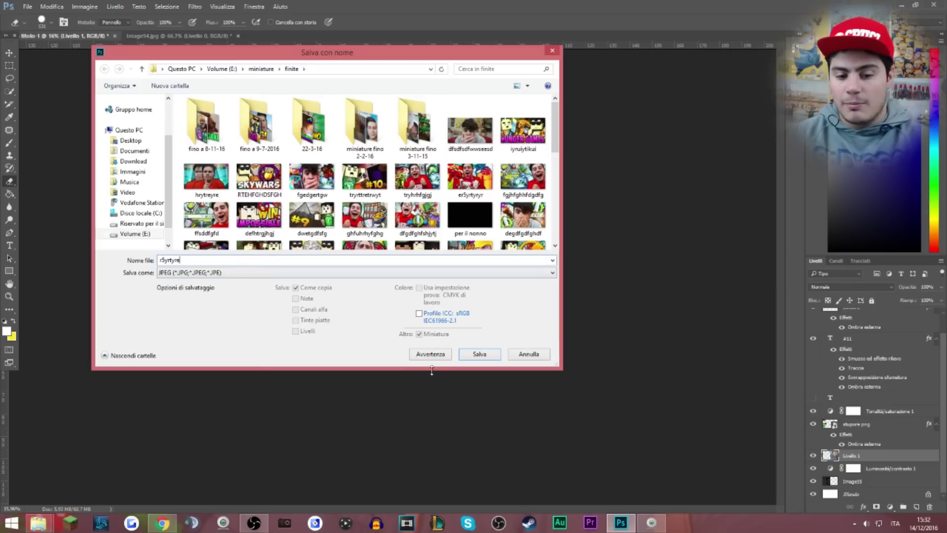
click(479, 354)
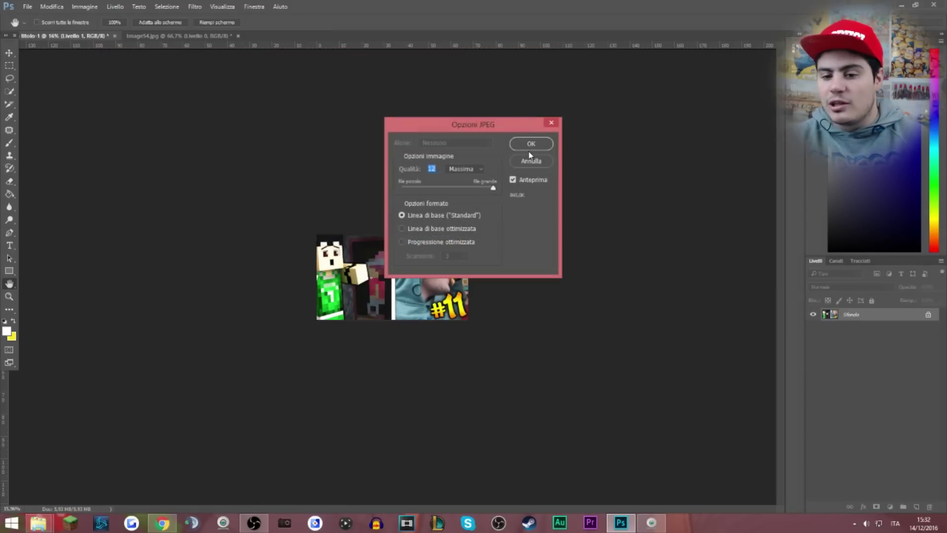
click(529, 143)
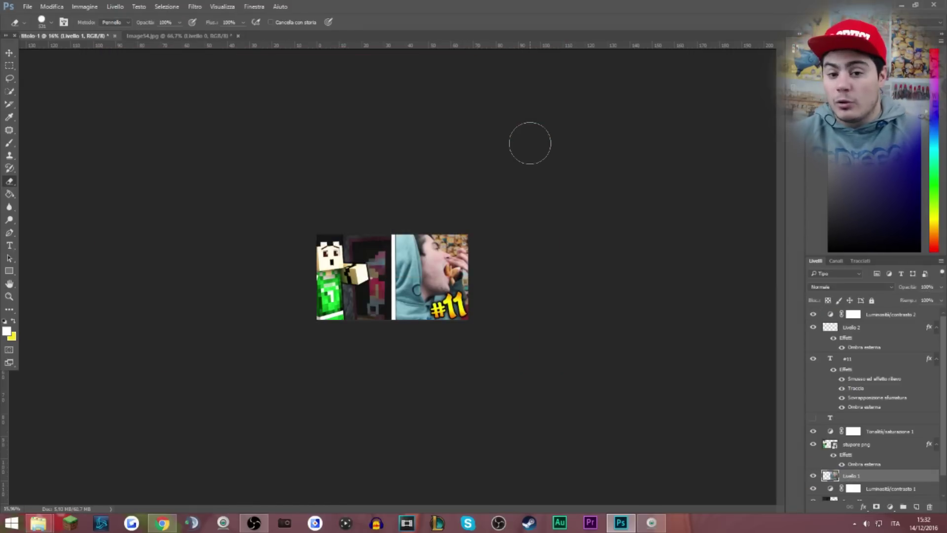
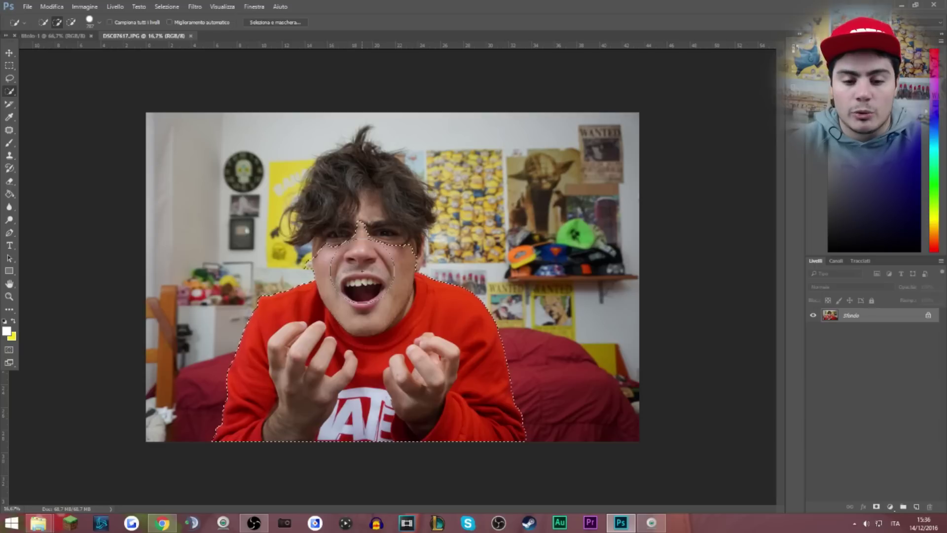
- Refine the Quick Selection of the person in DSC07617.JPG, adding the hair and subtracting the background beside the face and hair
mouse_move(360, 221)
mouse_down()
mouse_move(374, 198)
mouse_move(388, 232)
mouse_up()
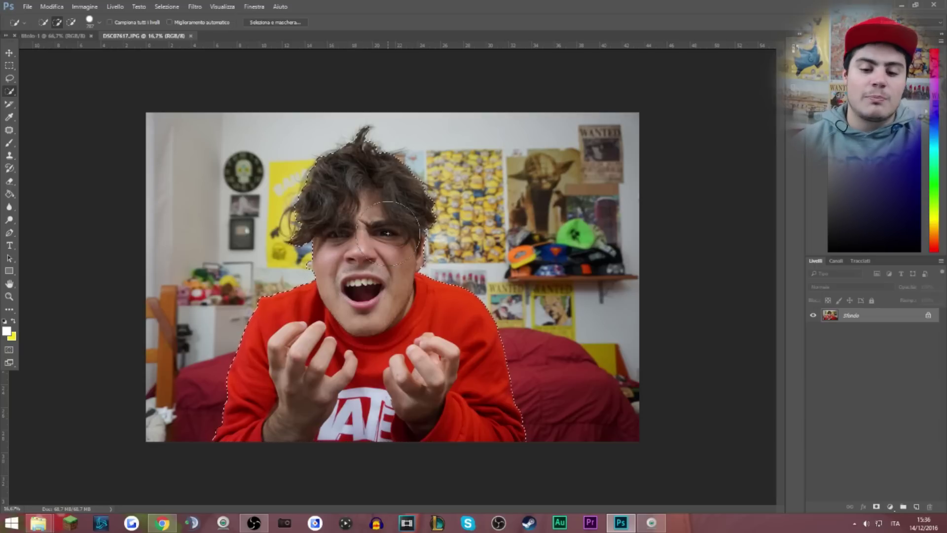
scroll(336, 299, up, 5)
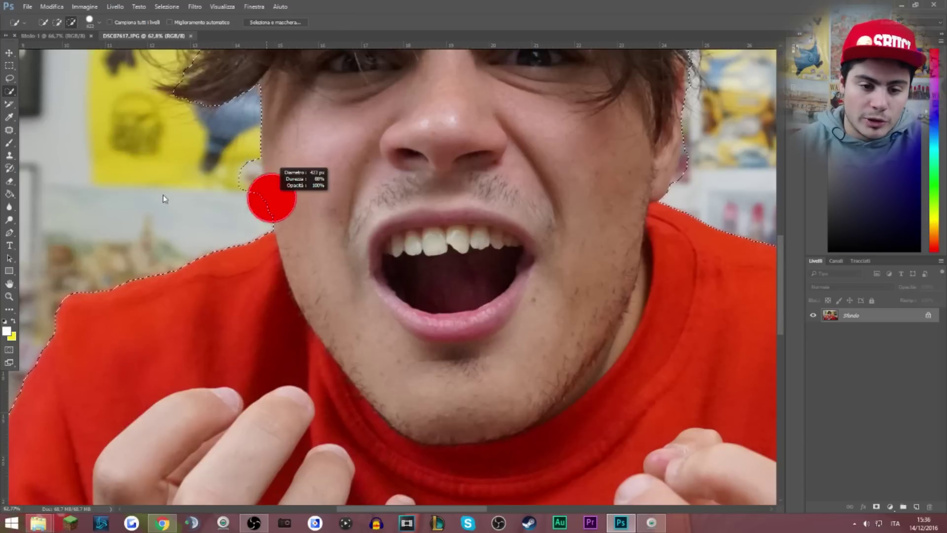
drag(165, 199, 164, 194)
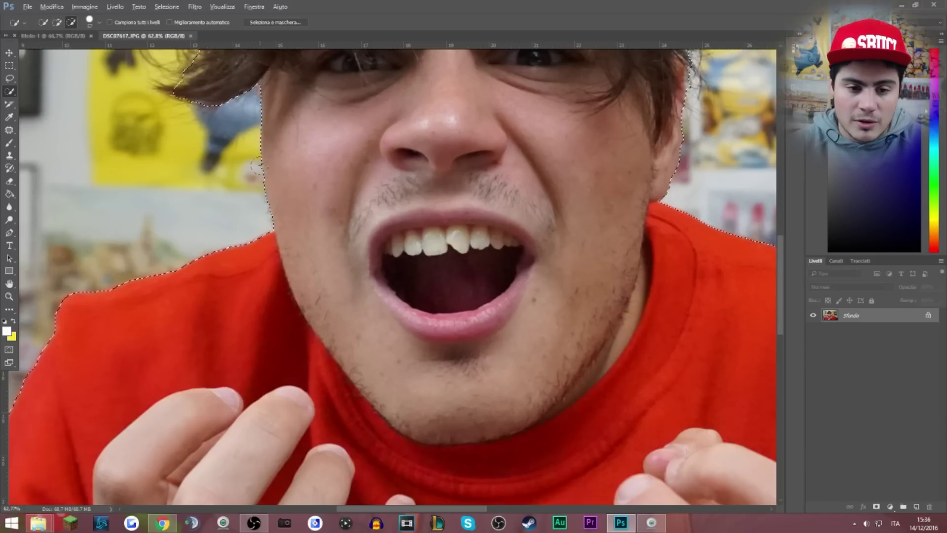
scroll(216, 125, up, 5)
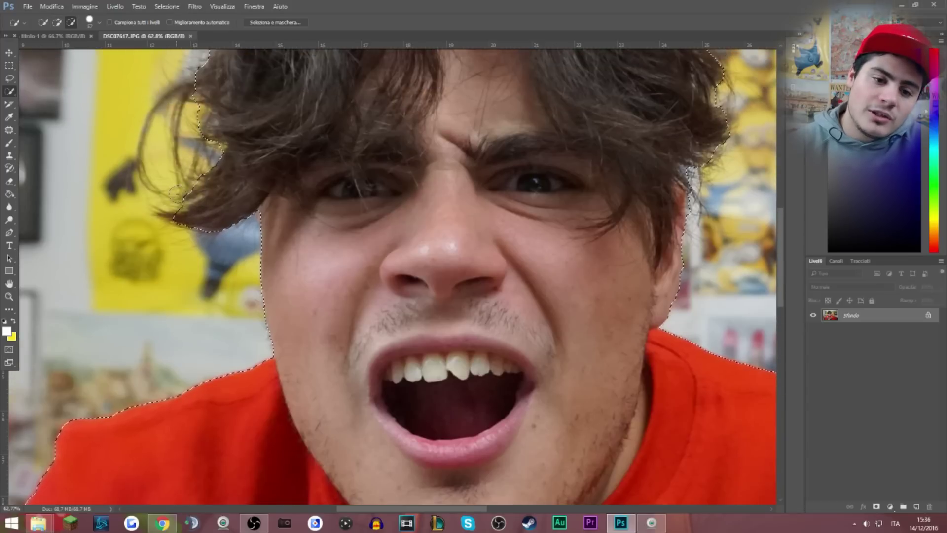
alt+right_click(176, 199)
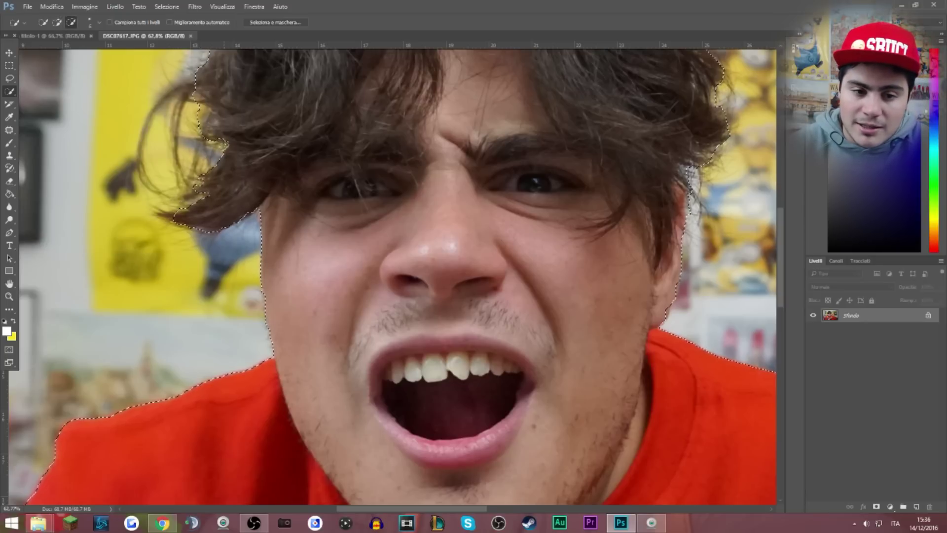
scroll(225, 146, up, 5)
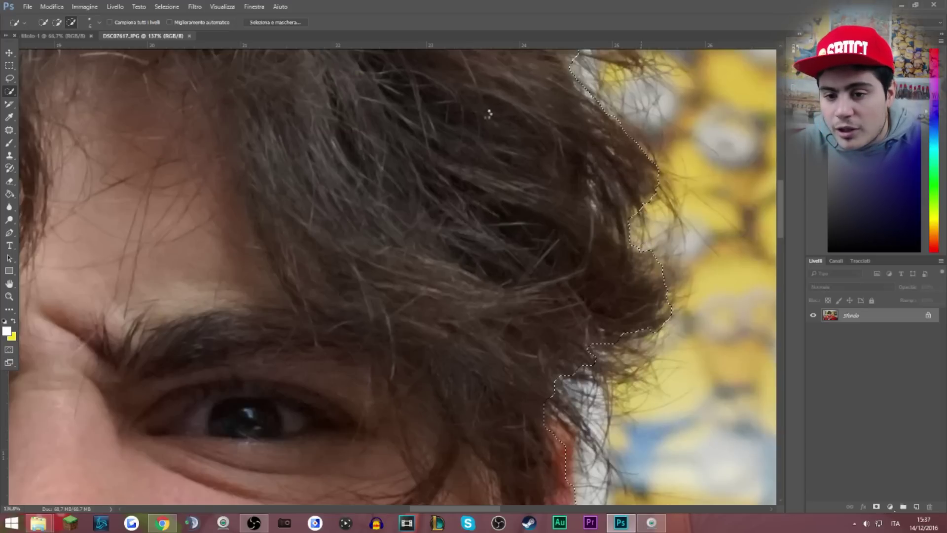
mouse_move(637, 296)
mouse_down()
mouse_move(586, 375)
mouse_move(560, 395)
mouse_move(558, 366)
mouse_up()
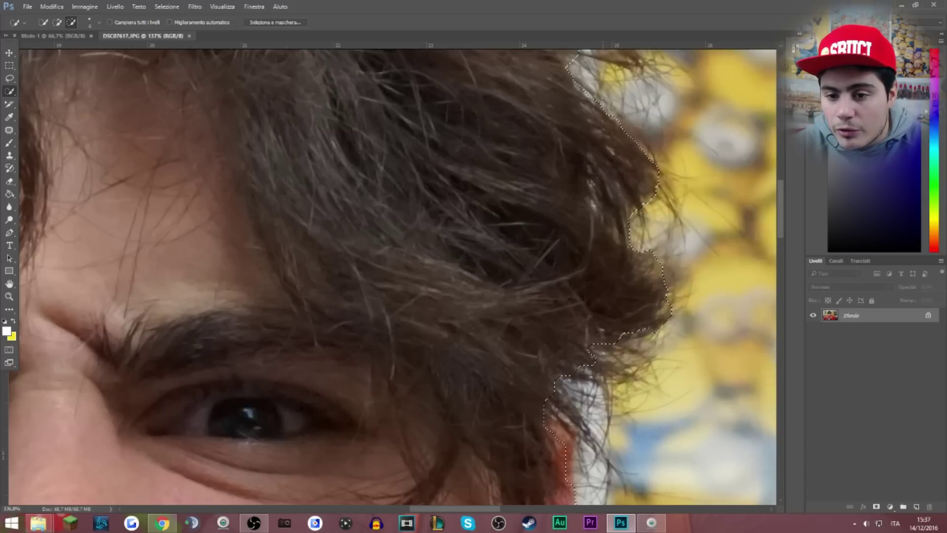
scroll(558, 365, down, 10)
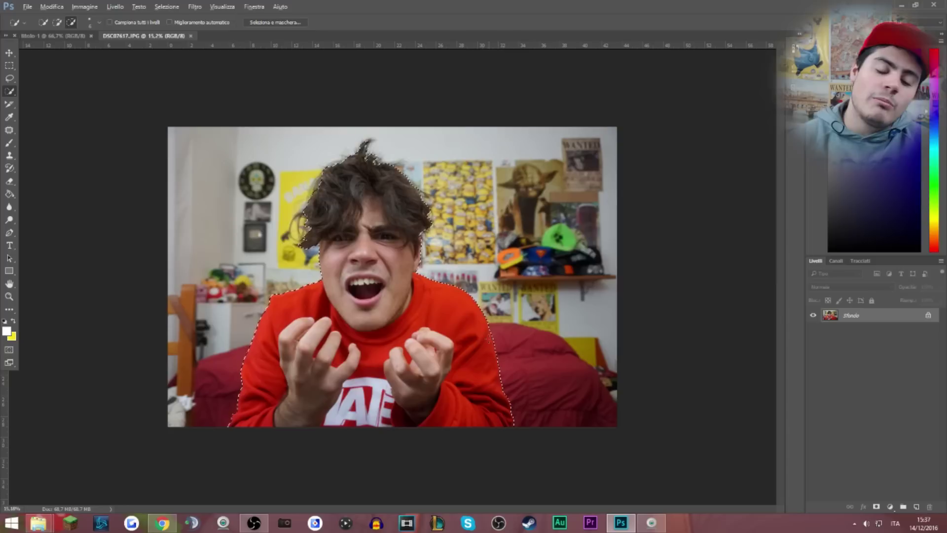
- Refine the person's selection edge in Select and Mask with Smooth 22, Feather about 20 px and Contrast 10%, and output the selection
click(271, 22)
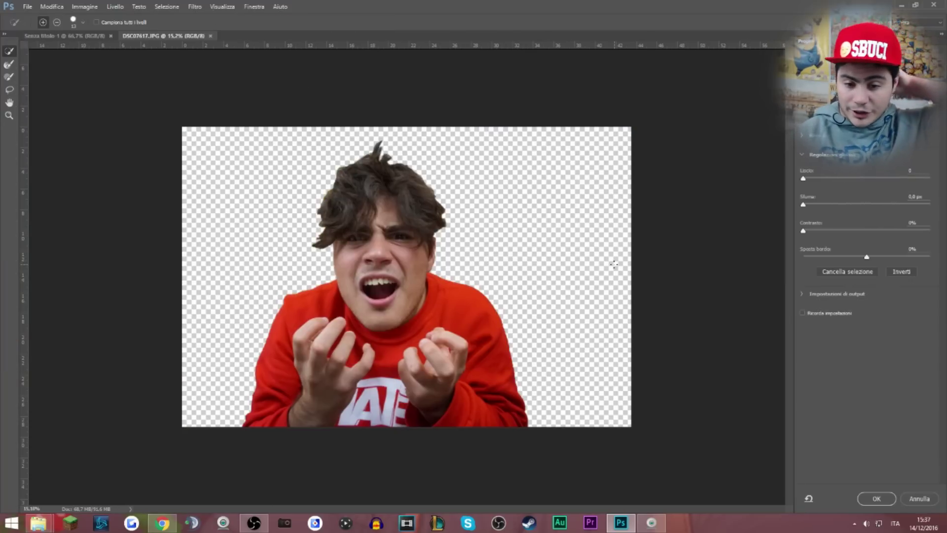
click(831, 179)
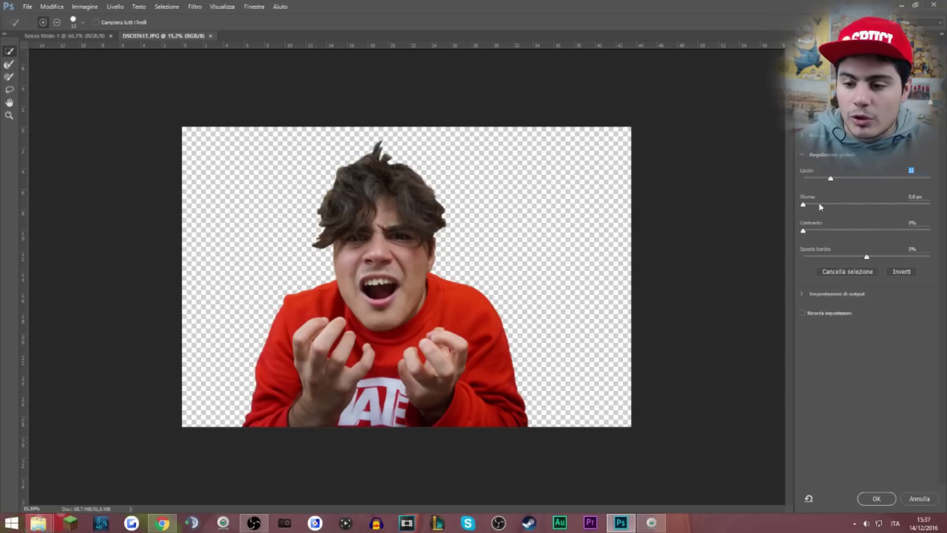
drag(826, 203, 852, 206)
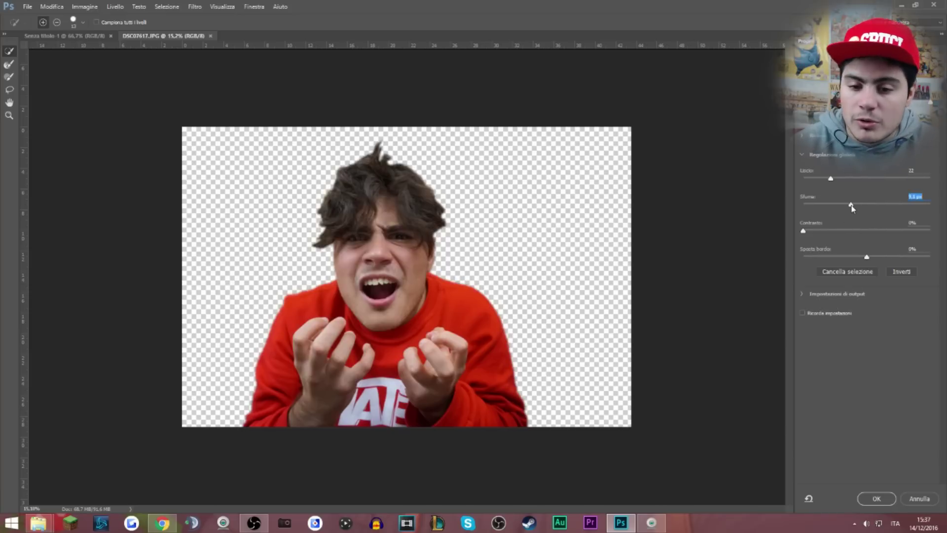
click(851, 230)
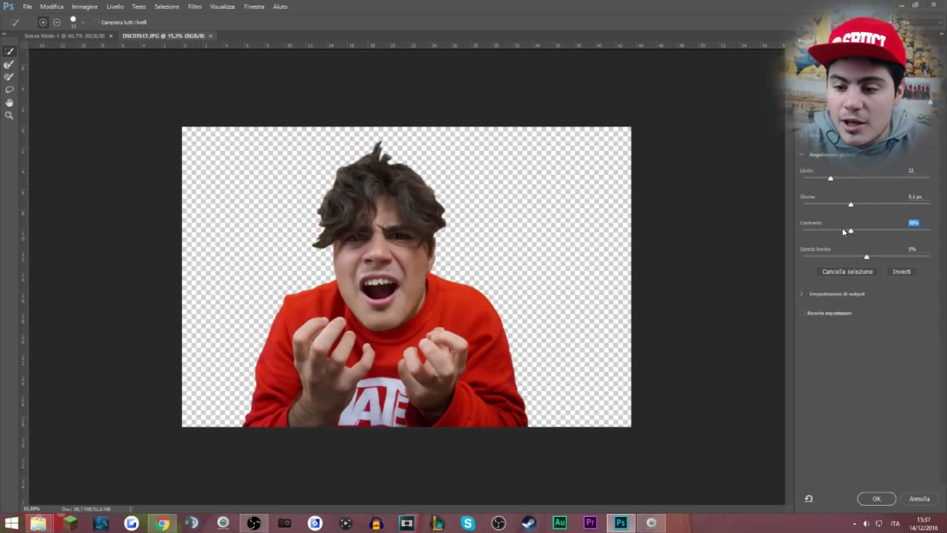
click(816, 230)
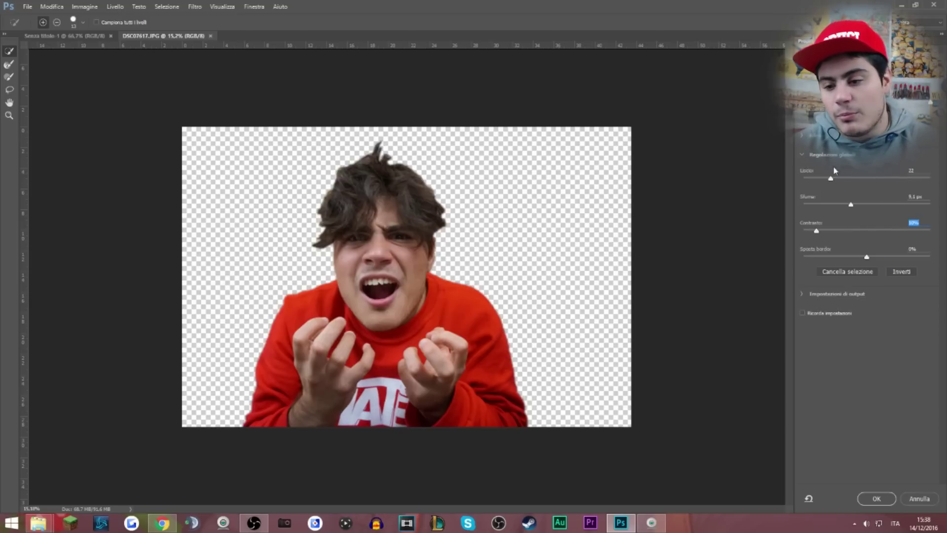
click(860, 204)
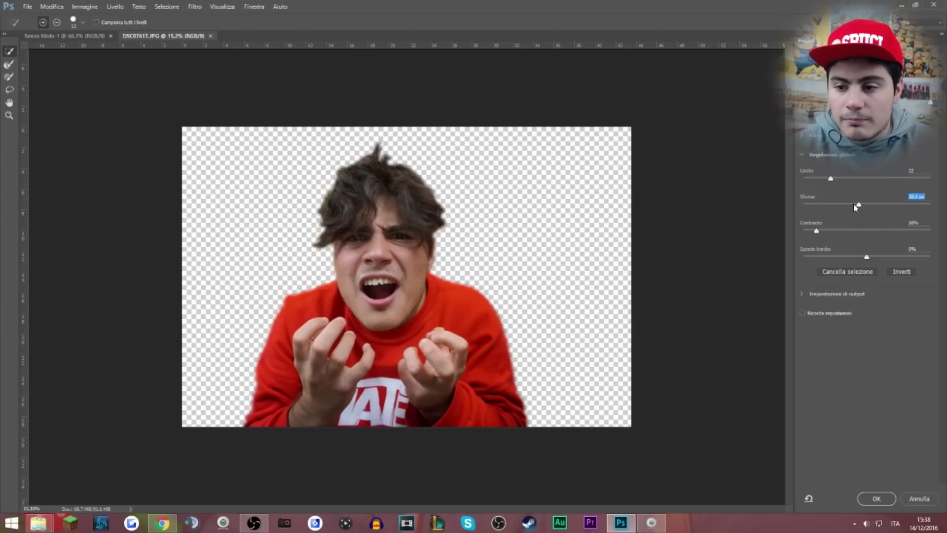
click(888, 499)
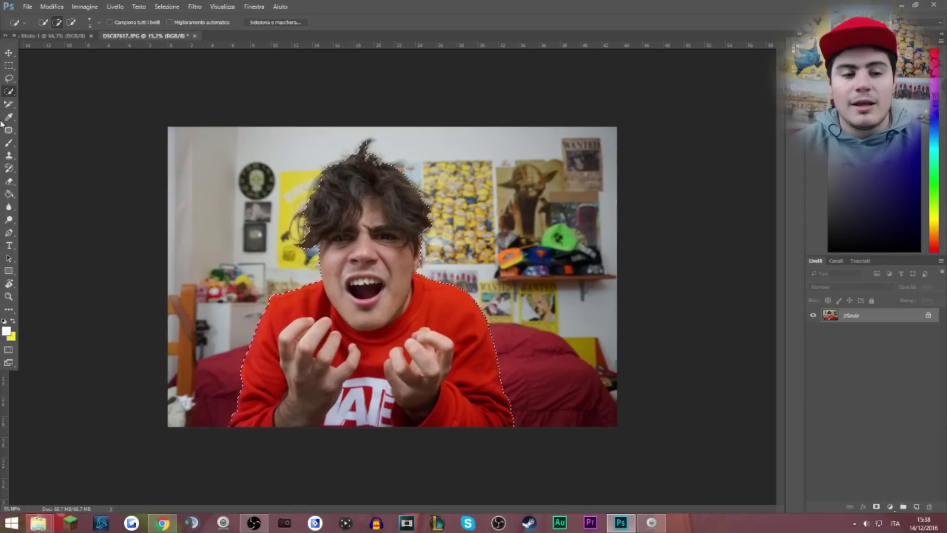
- Move the selected person from DSC07617.JPG into the untitled thumbnail document and hide its white background layer
click(9, 52)
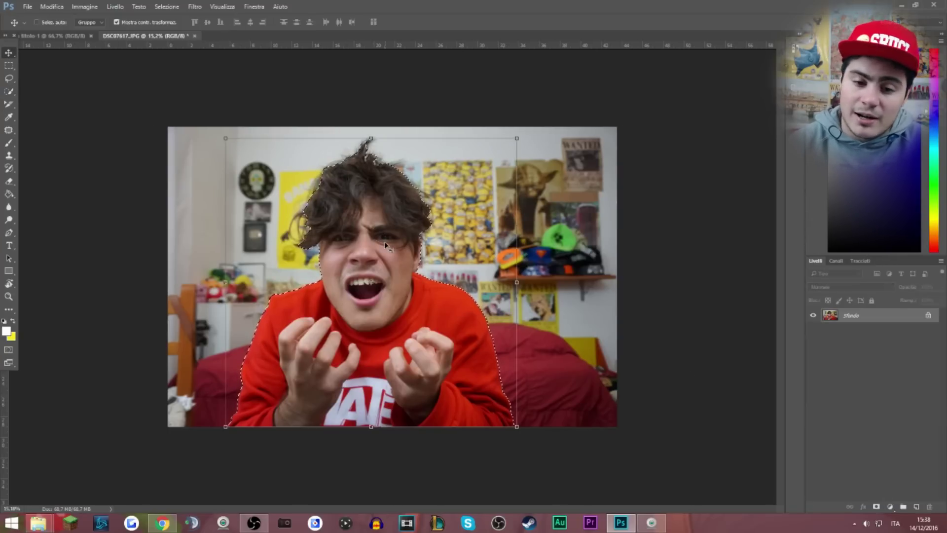
mouse_move(384, 241)
mouse_down()
mouse_move(378, 206)
mouse_move(212, 91)
mouse_move(29, 41)
mouse_move(501, 238)
mouse_move(377, 245)
mouse_up()
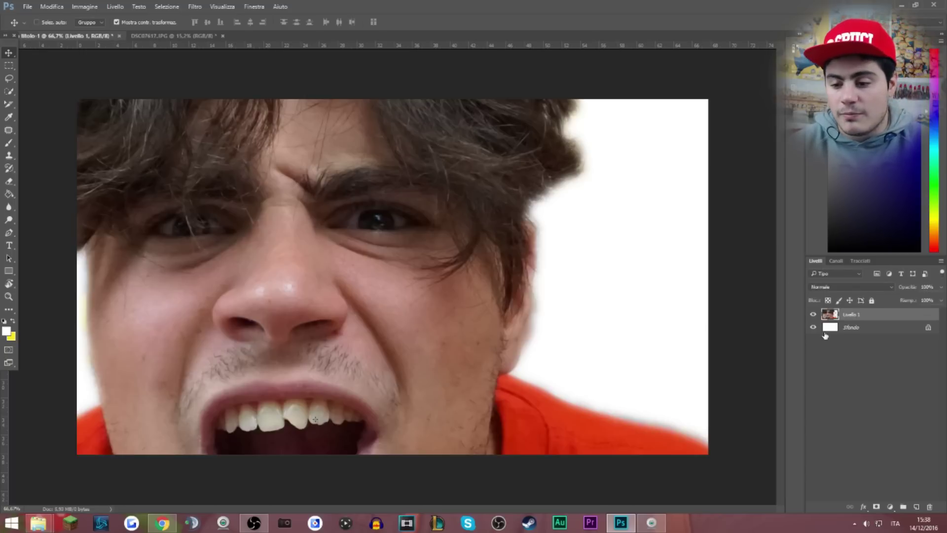
click(813, 327)
- Scale the person's layer down to about 32.5% and nudge it slightly up and left on the canvas
scroll(357, 375, down, 8)
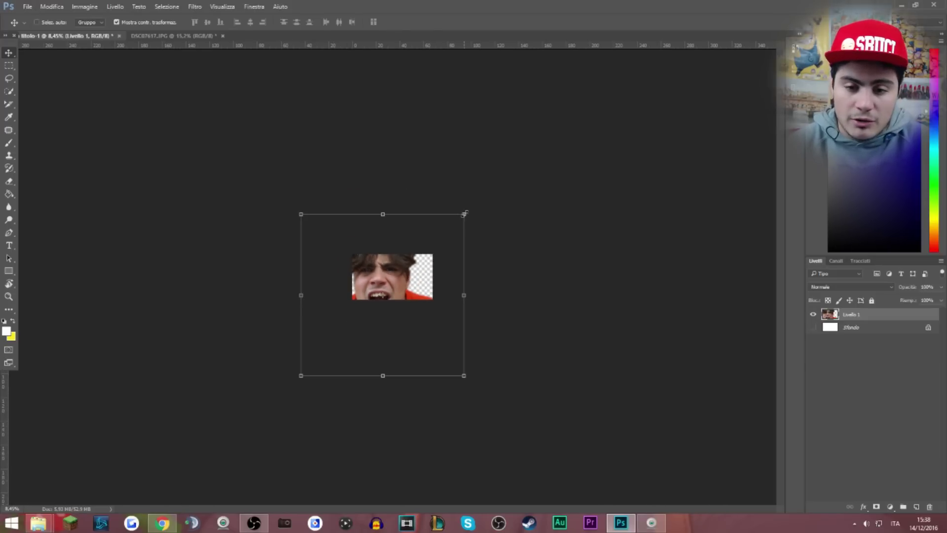
drag(464, 214, 405, 272)
scroll(404, 273, up, 6)
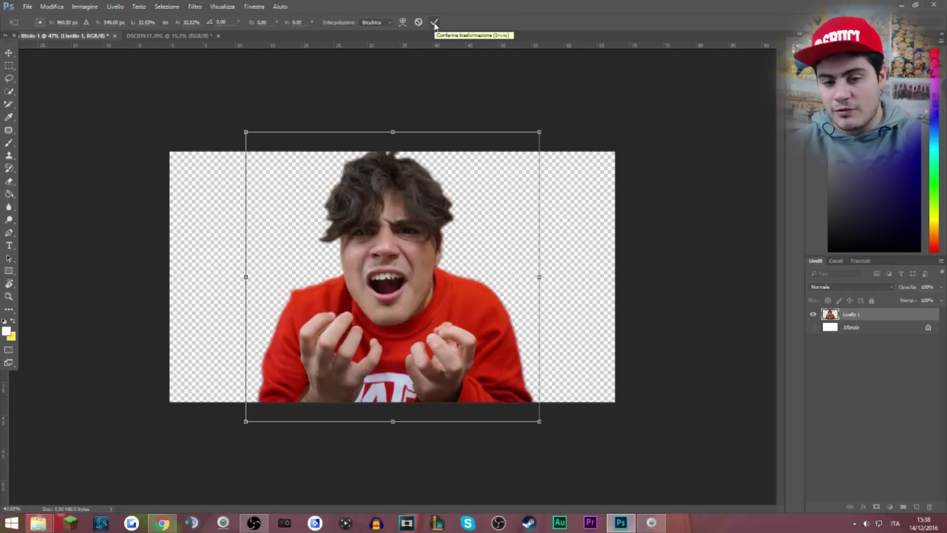
click(434, 22)
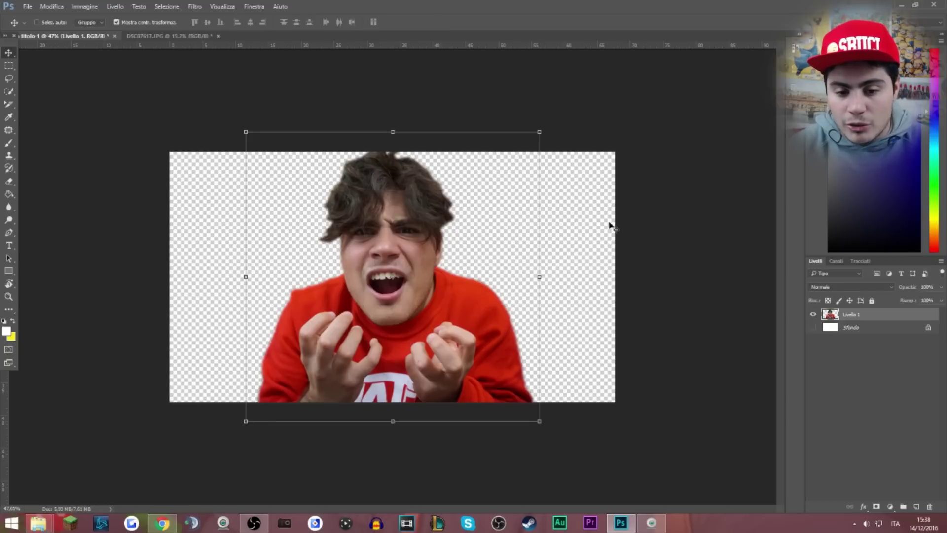
drag(481, 322, 475, 315)
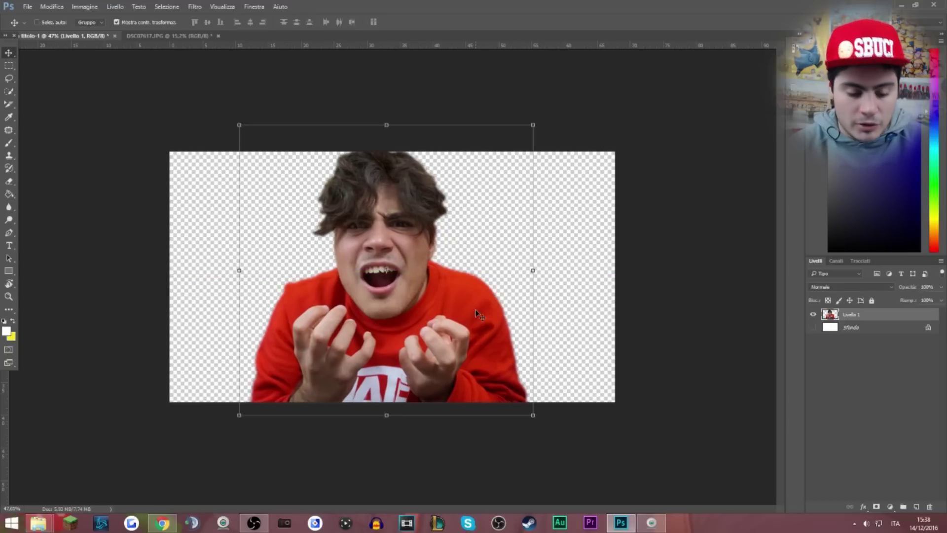
- Examine the cutout at very small and normal sizes to judge how well the person reads in a thumbnail
scroll(477, 321, down, 1)
scroll(478, 328, down, 5)
scroll(485, 346, up, 6)
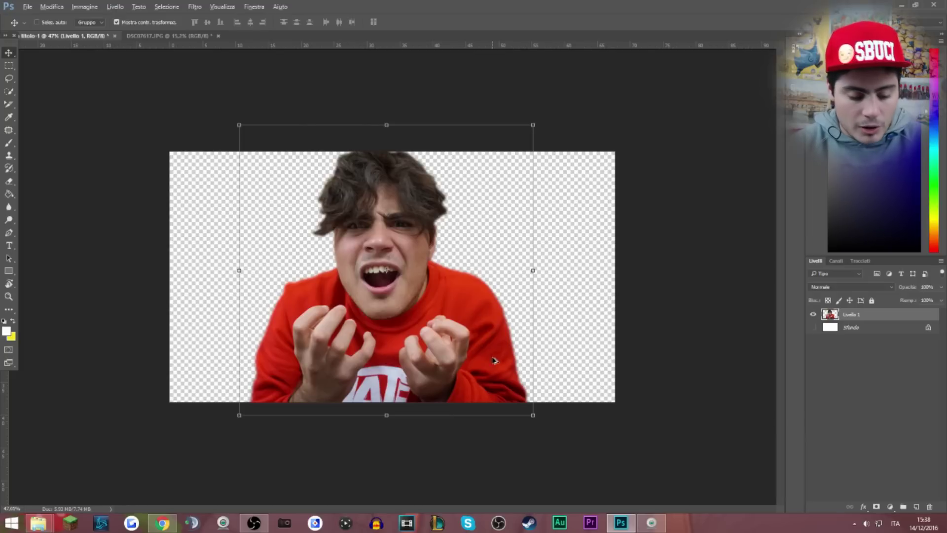
scroll(492, 353, down, 3)
scroll(489, 365, down, 6)
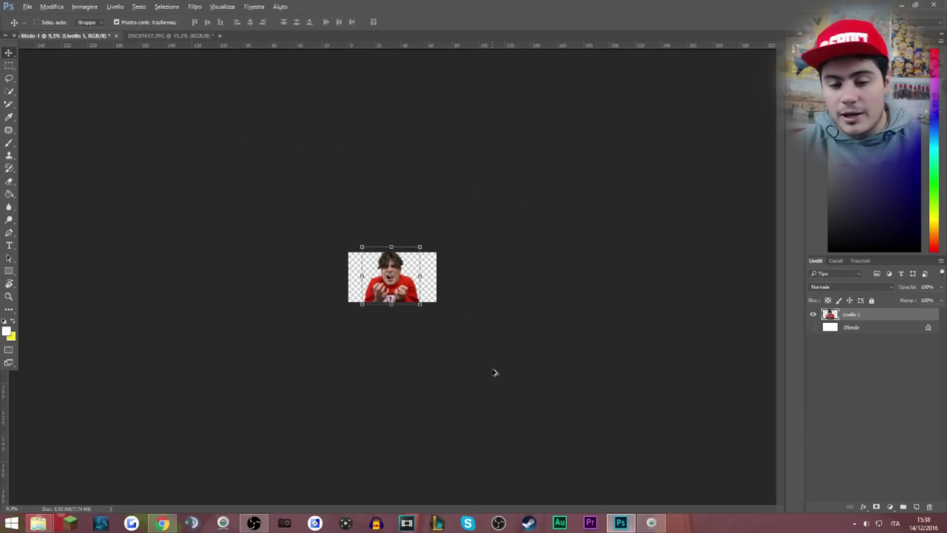
click(9, 93)
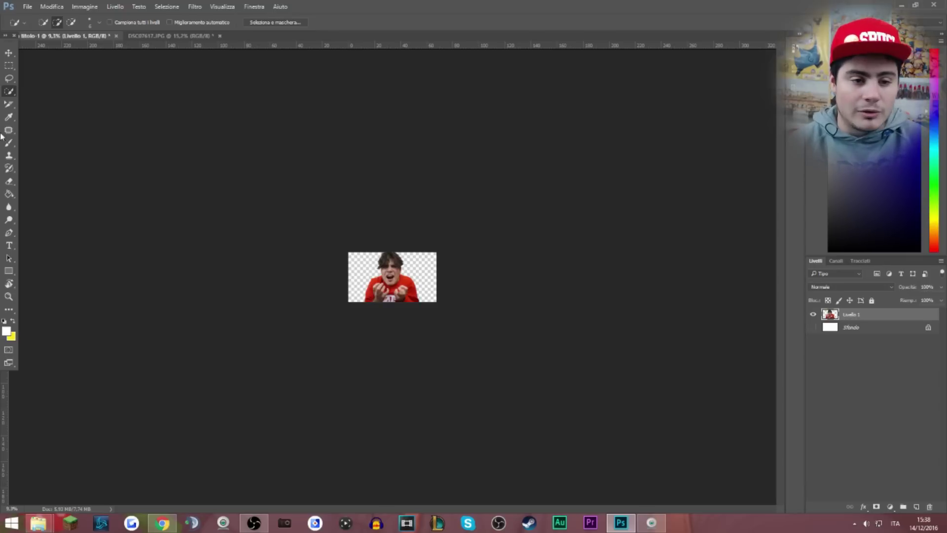
click(9, 53)
scroll(454, 258, up, 6)
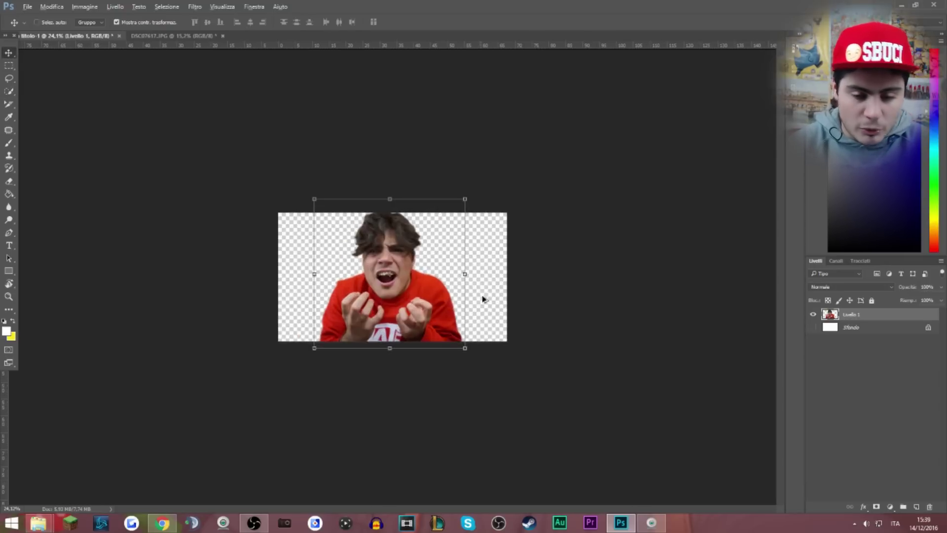
- Enlarge the person so the hair runs past the canvas's upper edge, center the figure, and check it at thumbnail size
drag(503, 161, 528, 131)
mouse_move(499, 209)
mouse_down()
mouse_move(486, 219)
mouse_move(493, 220)
mouse_up()
click(434, 22)
scroll(539, 350, down, 5)
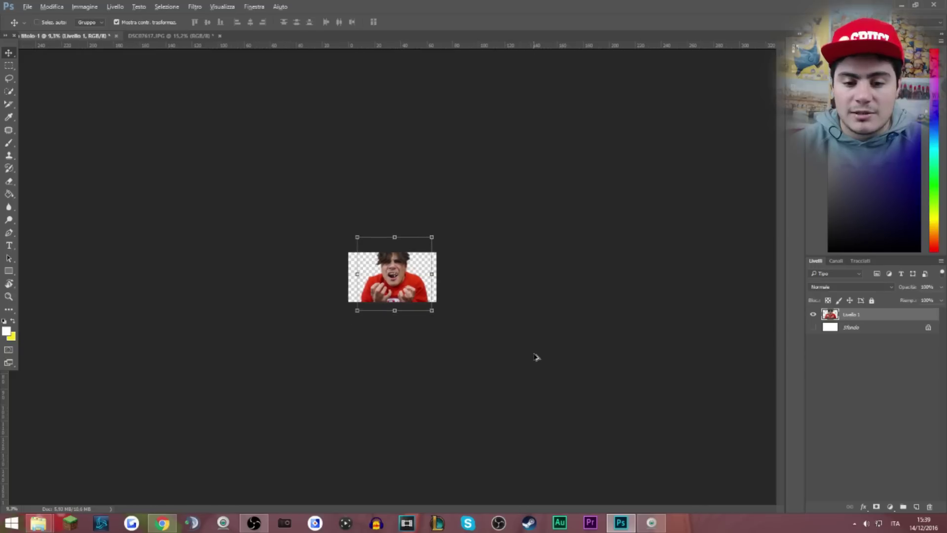
click(10, 92)
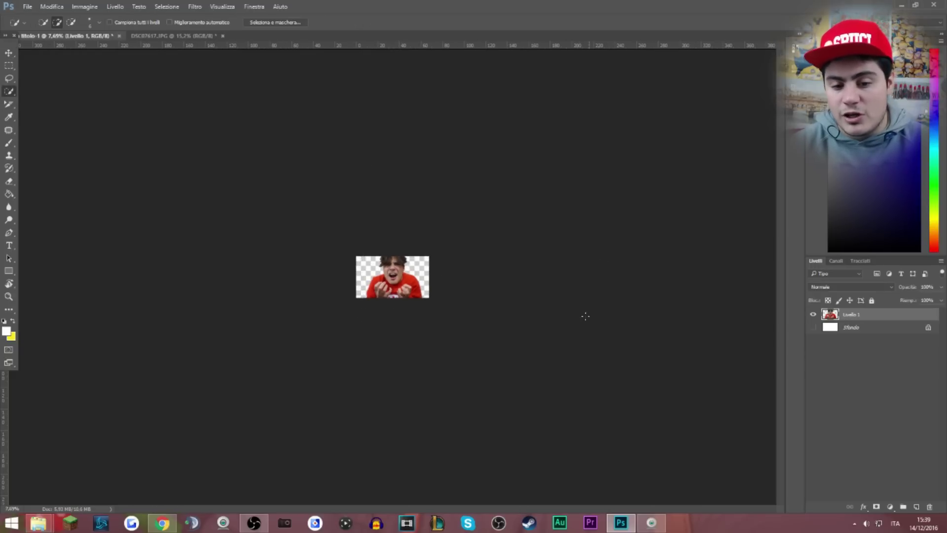
scroll(578, 341, up, 5)
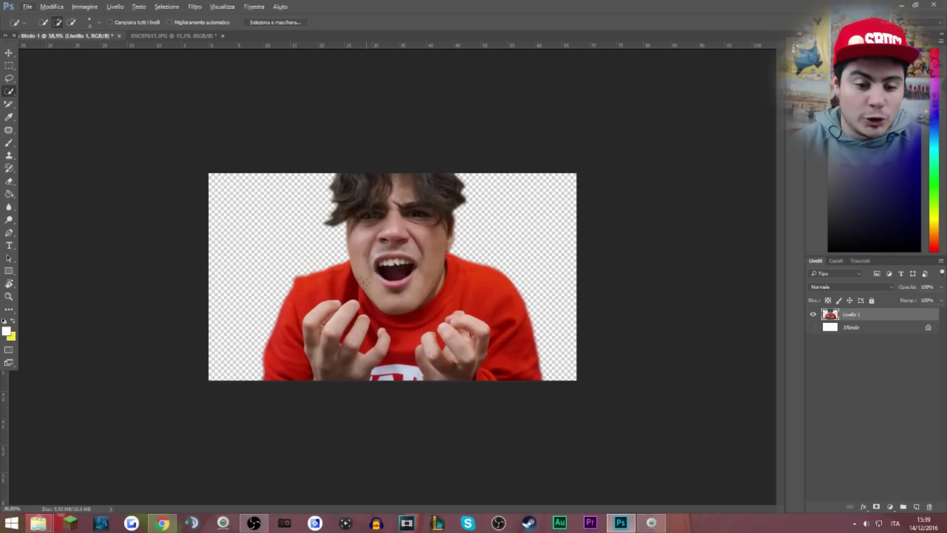
click(8, 53)
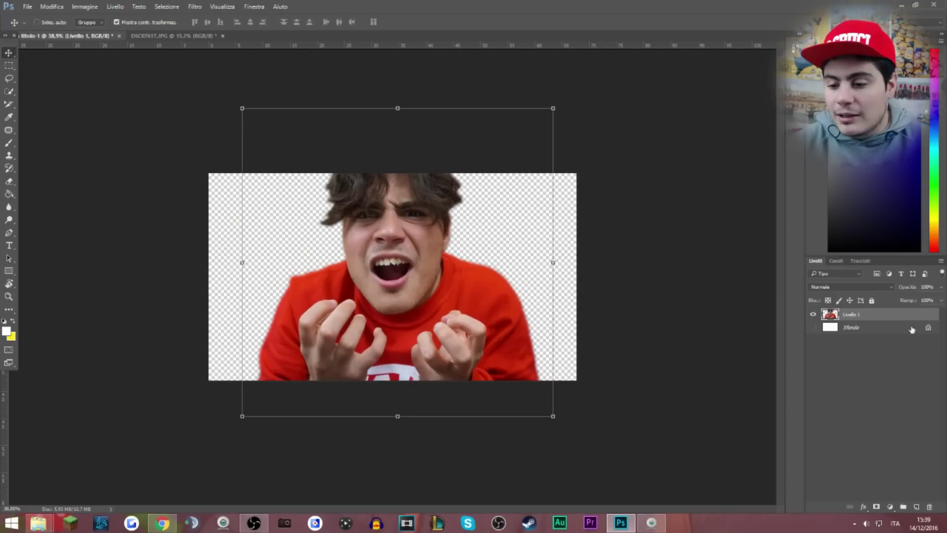
- Apply an inner shadow and a 100% opacity Multiply drop shadow with spread 36% and size 40 px to the person's layer
double_click(897, 319)
click(593, 258)
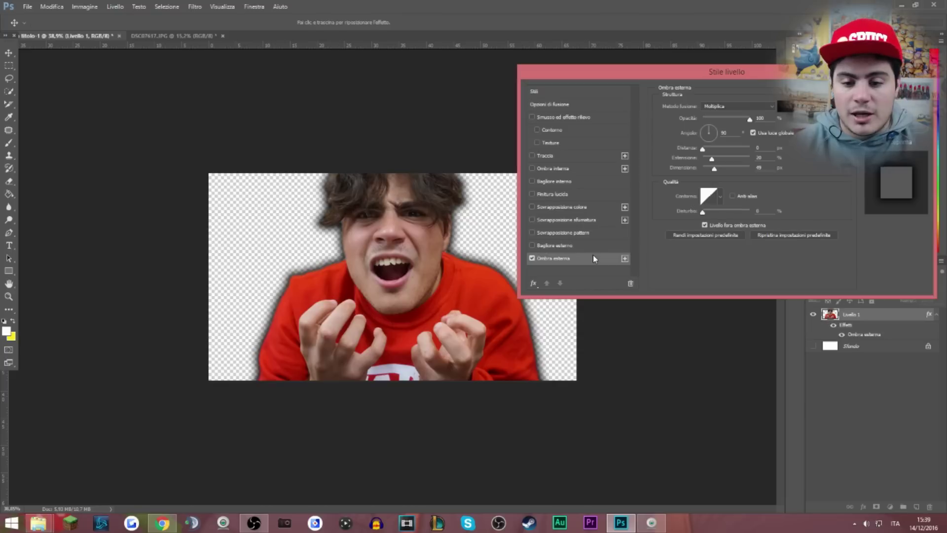
drag(713, 168, 720, 159)
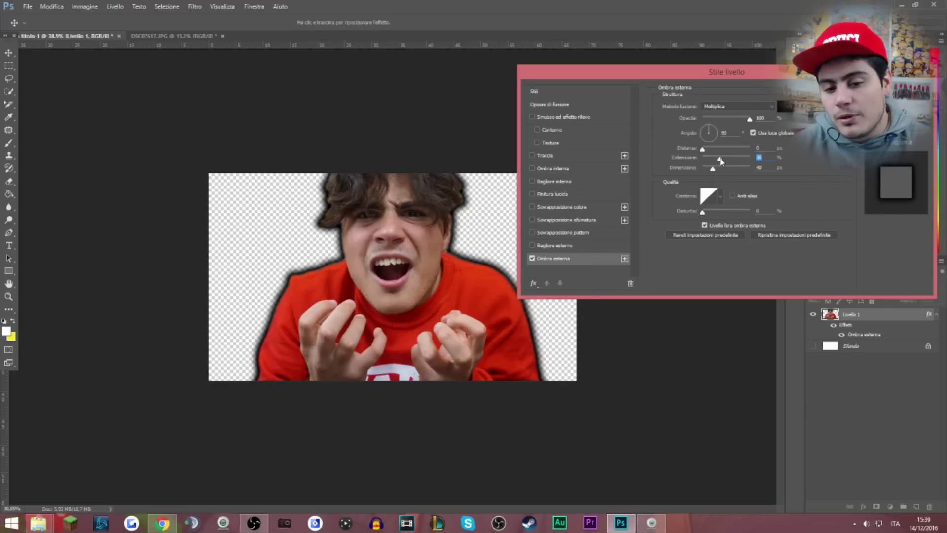
key(Return)
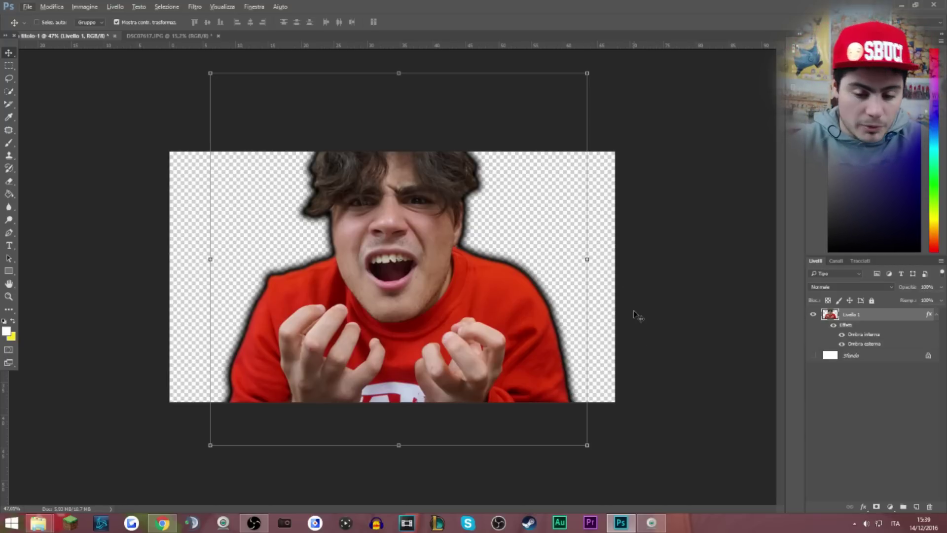
scroll(486, 308, down, 5)
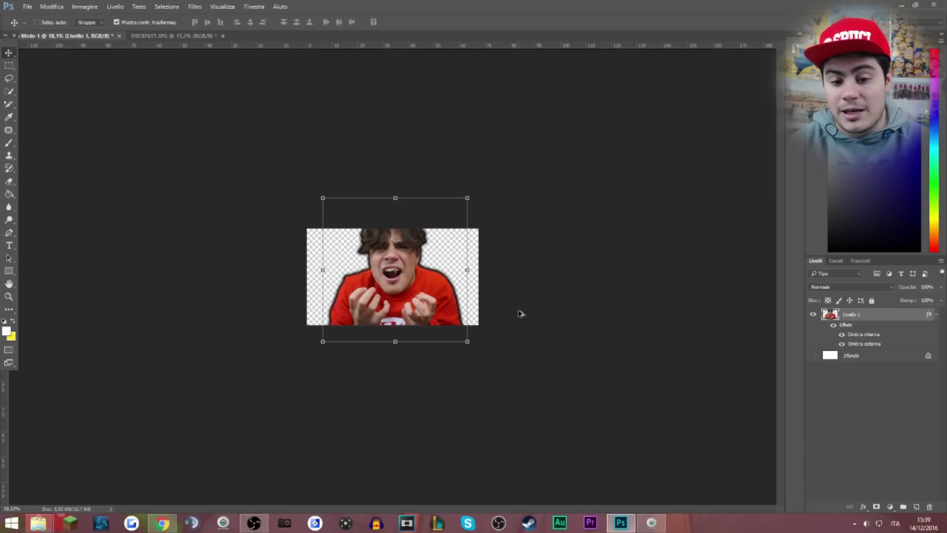
scroll(519, 319, down, 2)
scroll(518, 320, up, 2)
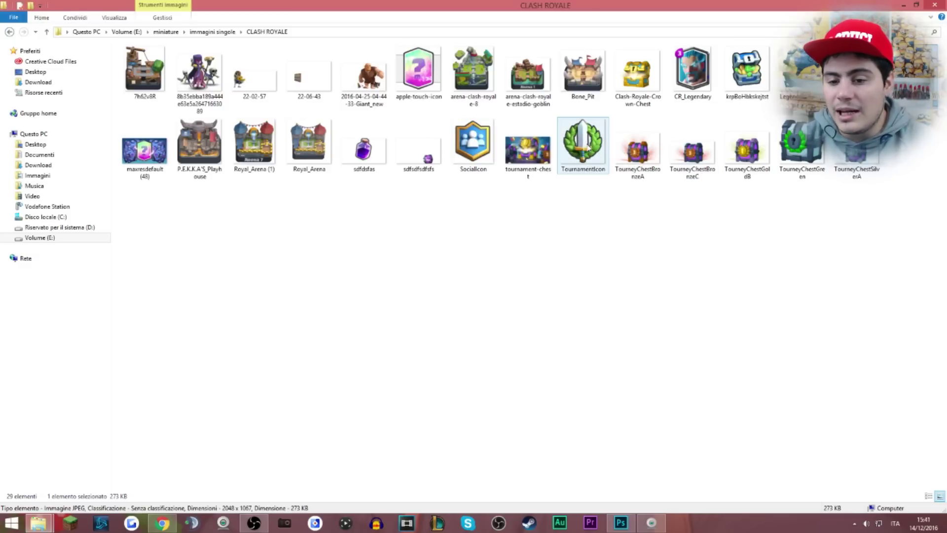
- Place TournamentIcon from the CLASH ROYALE folder beside the person's shoulder, scaled to about 181.6%, and move its layer above the person
drag(587, 144, 521, 272)
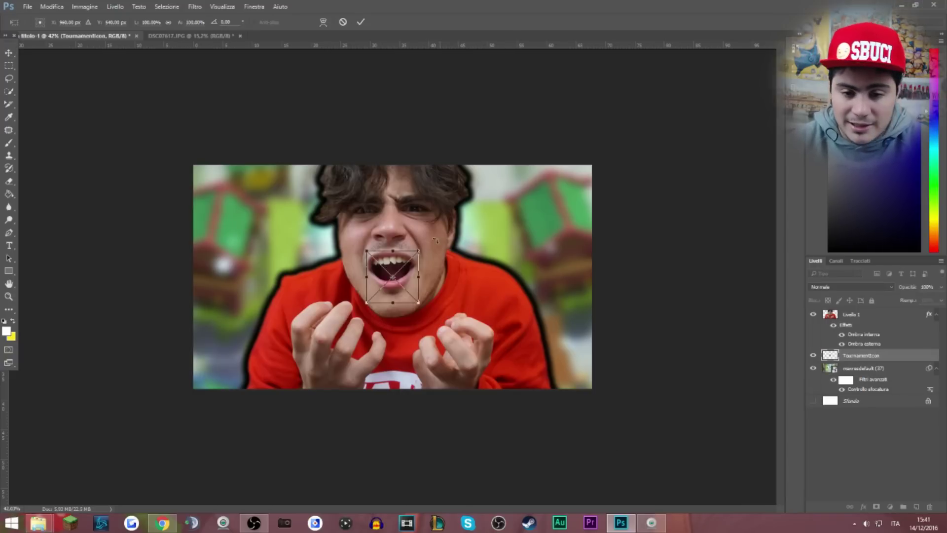
drag(420, 251, 566, 248)
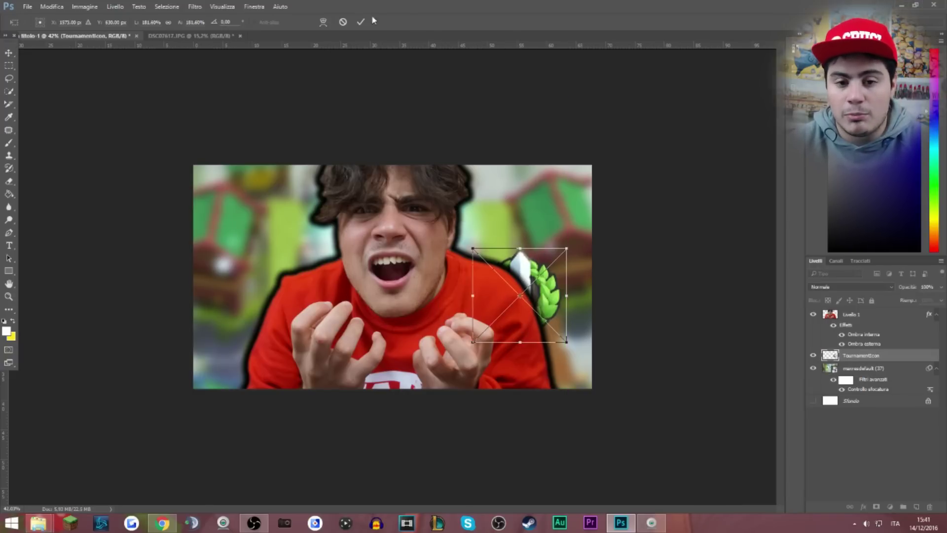
click(361, 22)
drag(903, 356, 823, 308)
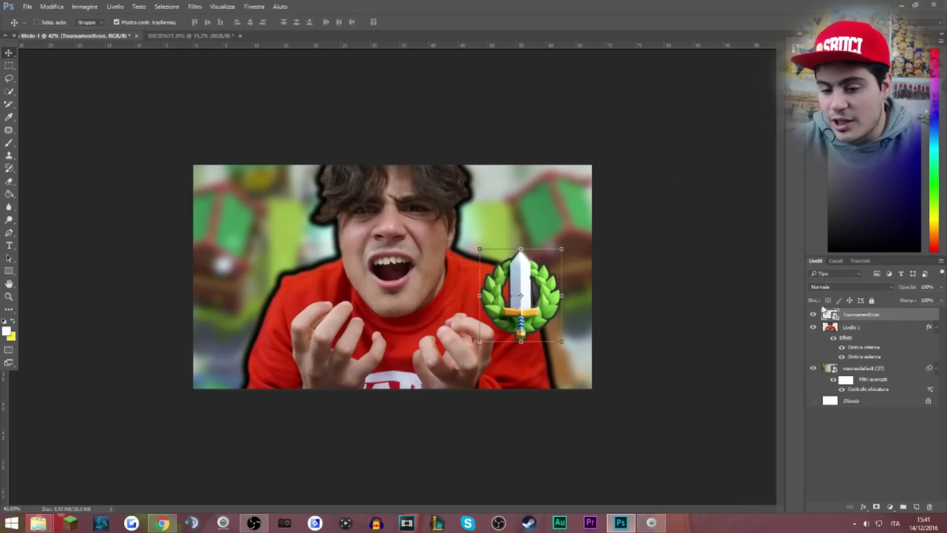
- Tilt the tournament icon clockwise beside the person's head, and put a counter-clockwise tilted duplicate on the opposite side of the image
drag(549, 280, 604, 237)
key(ctrl+t)
click(360, 21)
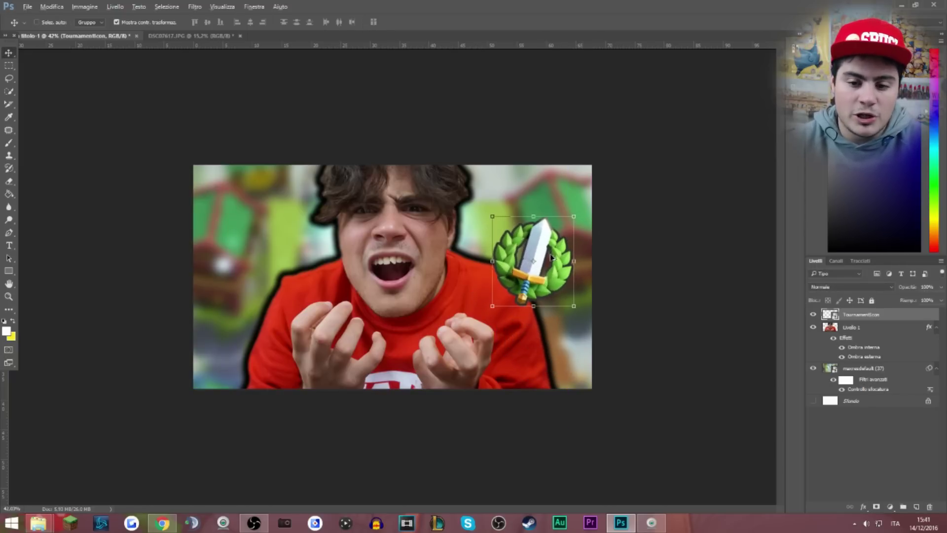
drag(551, 259, 274, 299)
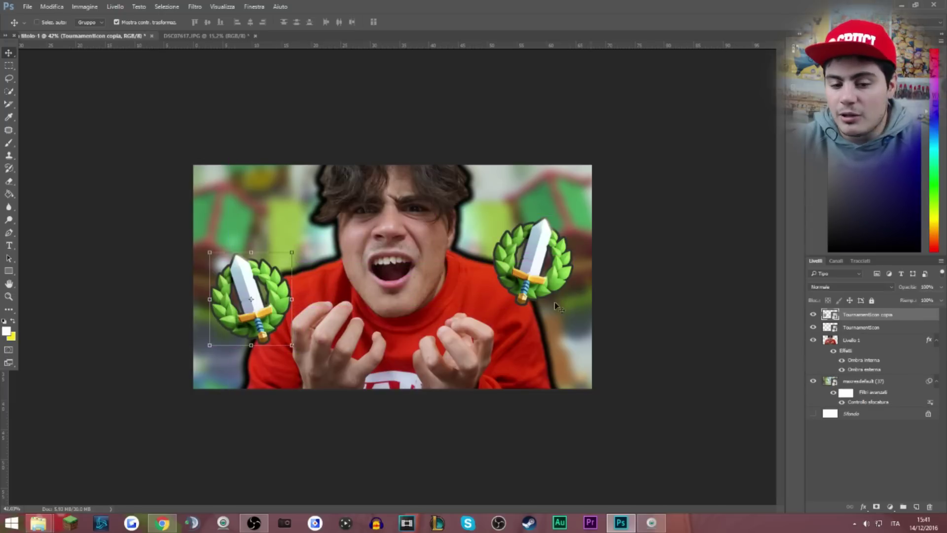
- Move the duplicated icon's layer beneath the person, reposition it beside the hair and enlarge it so it tucks behind the shoulder
drag(907, 316, 842, 358)
drag(263, 276, 297, 223)
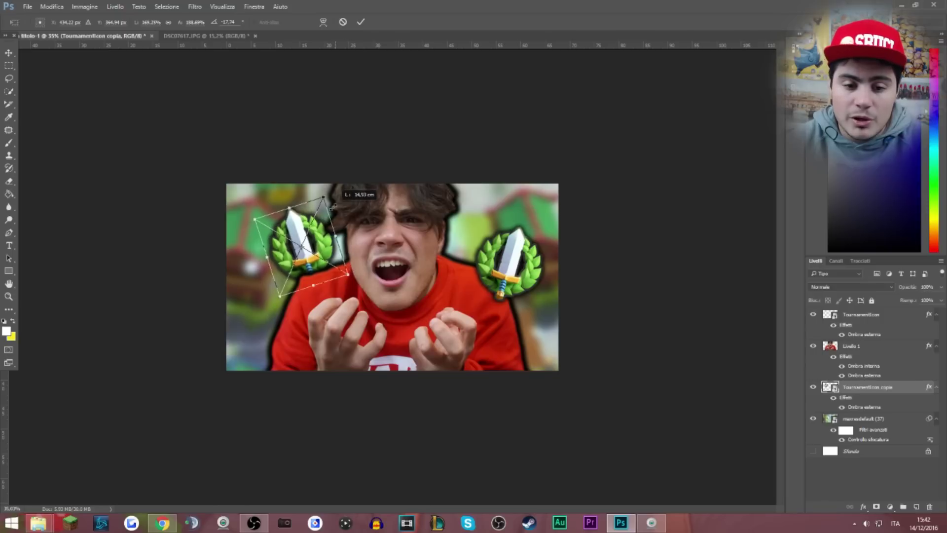
drag(338, 197, 339, 180)
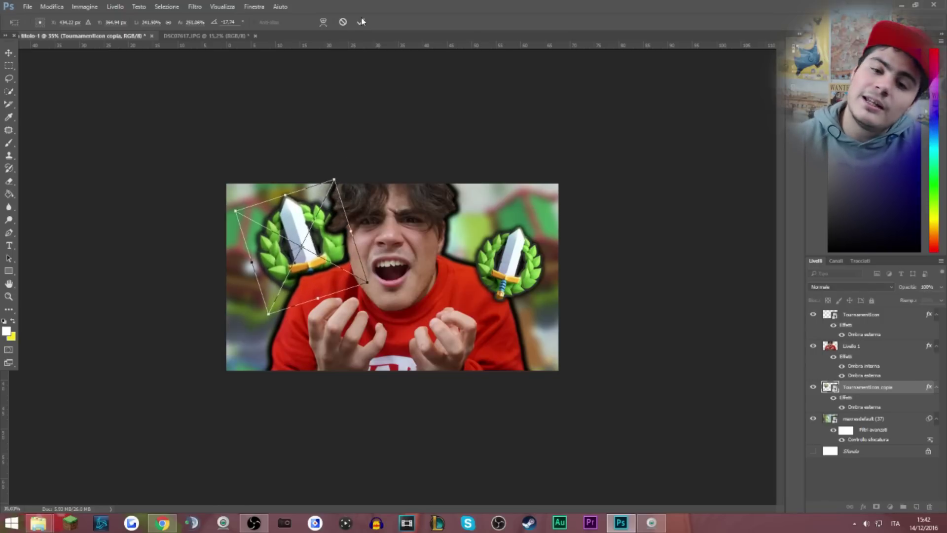
click(361, 22)
- Enlarge the original tournament icon and place it at the image's lower right corner, and check the thumbnail at small size
click(892, 314)
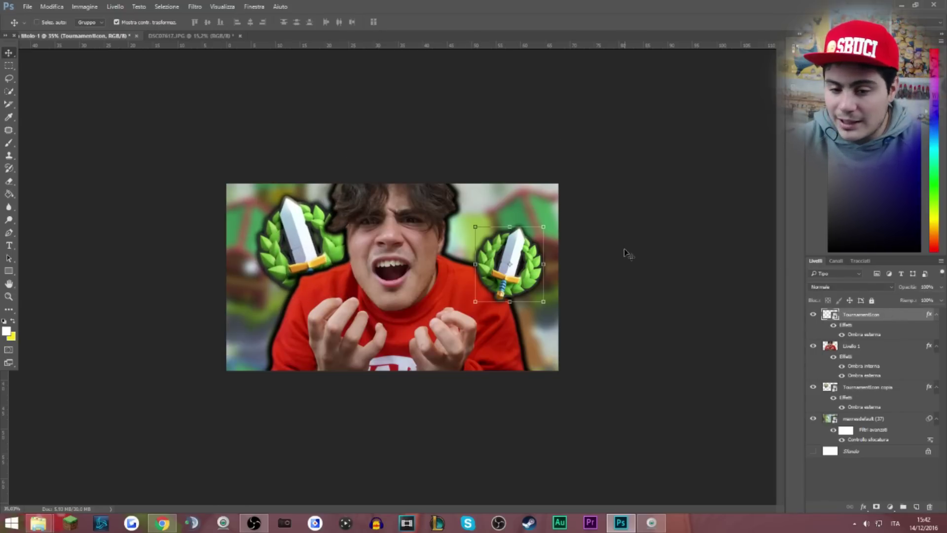
drag(547, 224, 560, 244)
key(Return)
scroll(523, 217, down, 5)
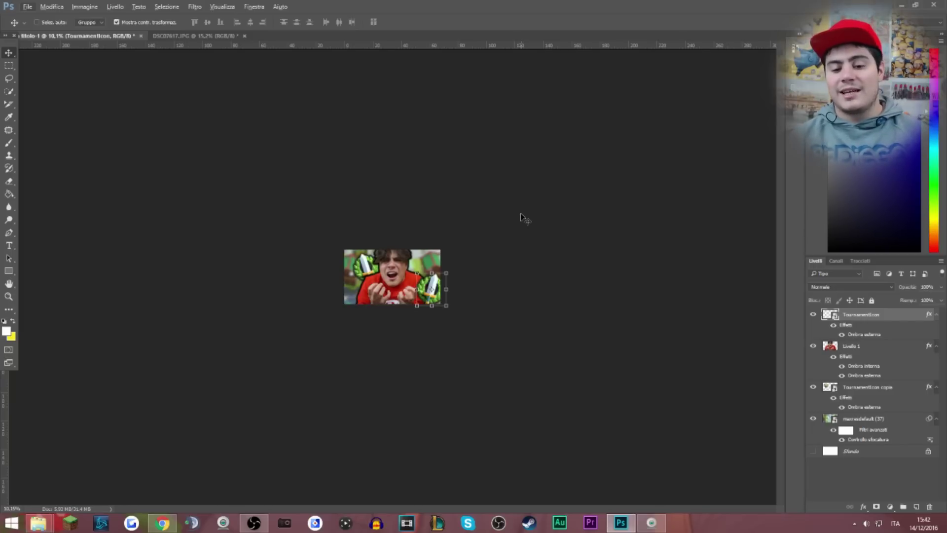
- Select the duplicated tournament icon beneath the person and tilt it clockwise so its sword leans toward the hair
scroll(520, 214, up, 3)
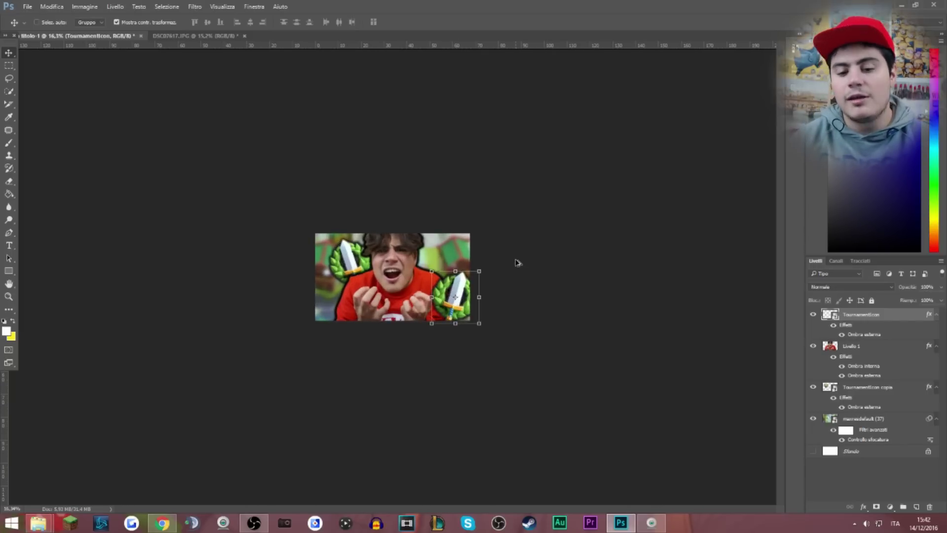
scroll(517, 263, up, 4)
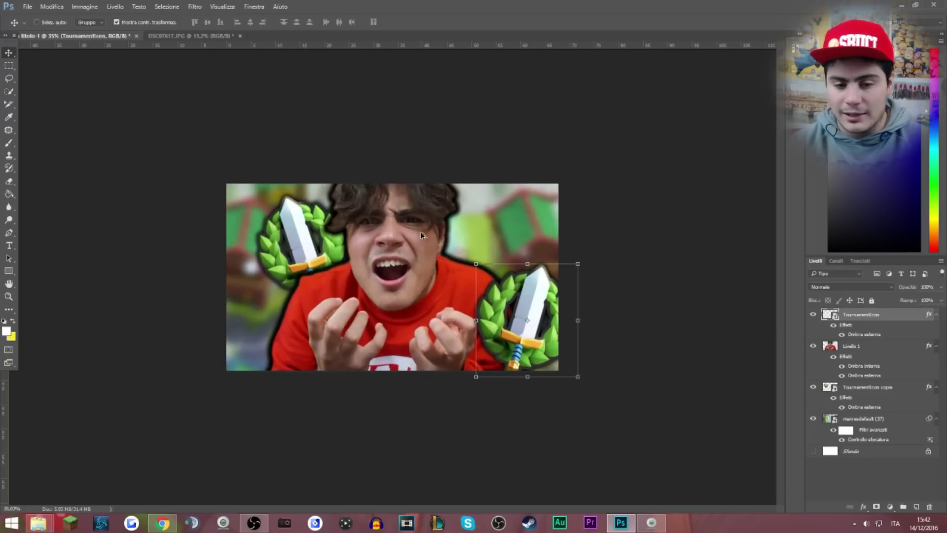
key(alt+bracketleft)
key(alt+bracketleft)
scroll(655, 281, up, 1)
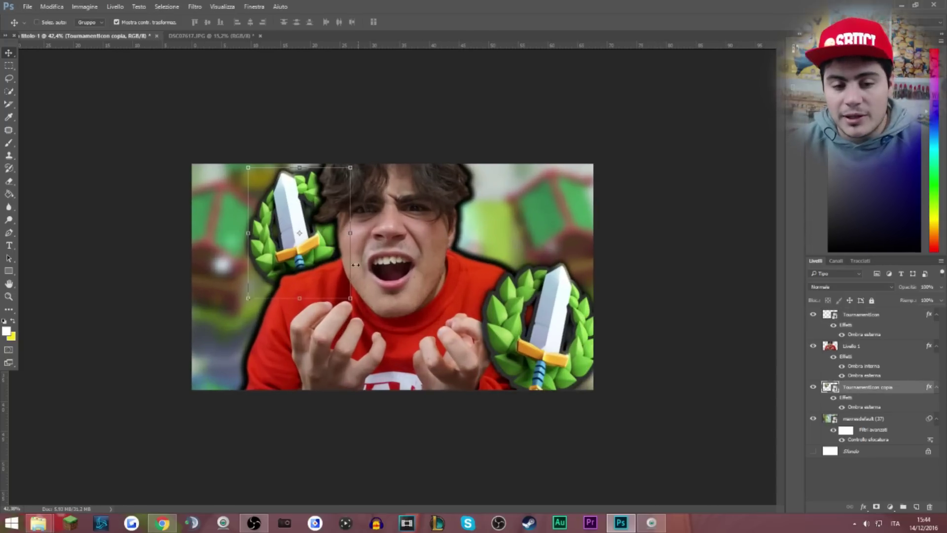
key(ctrl)
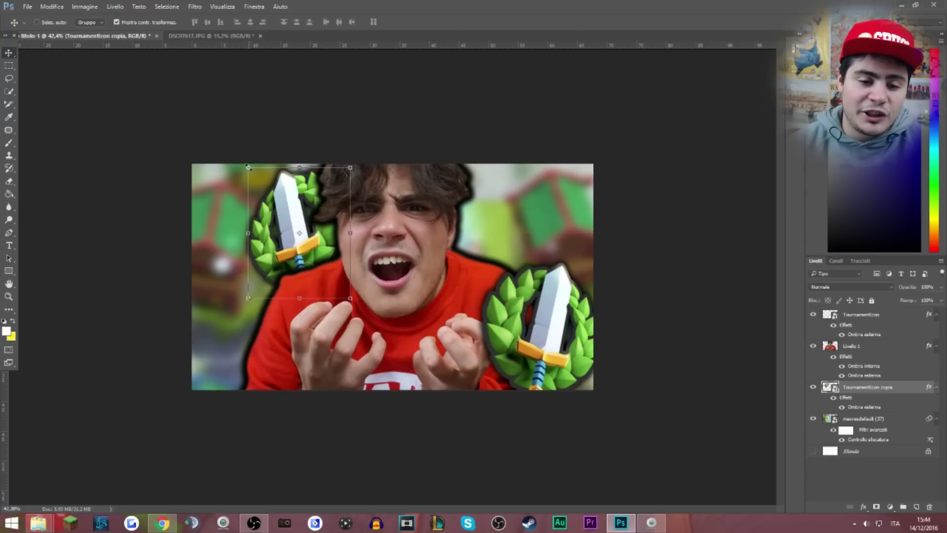
key(ctrl)
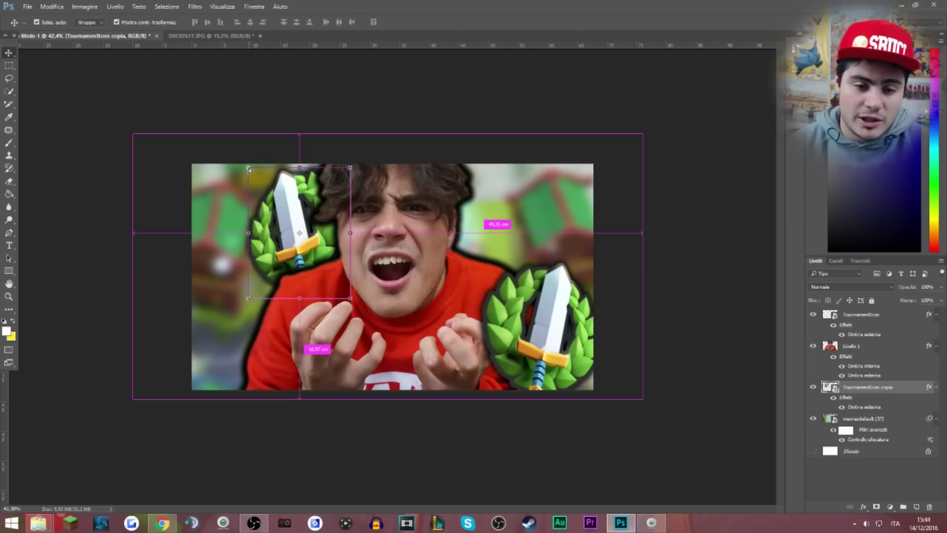
drag(249, 167, 336, 133)
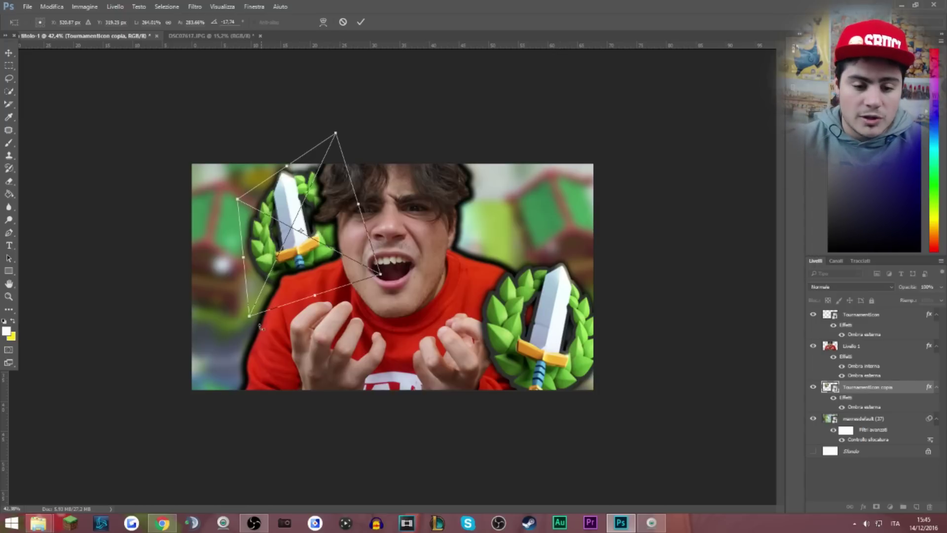
drag(250, 318, 231, 298)
key(Escape)
key(ctrl+minus)
key(ctrl+minus)
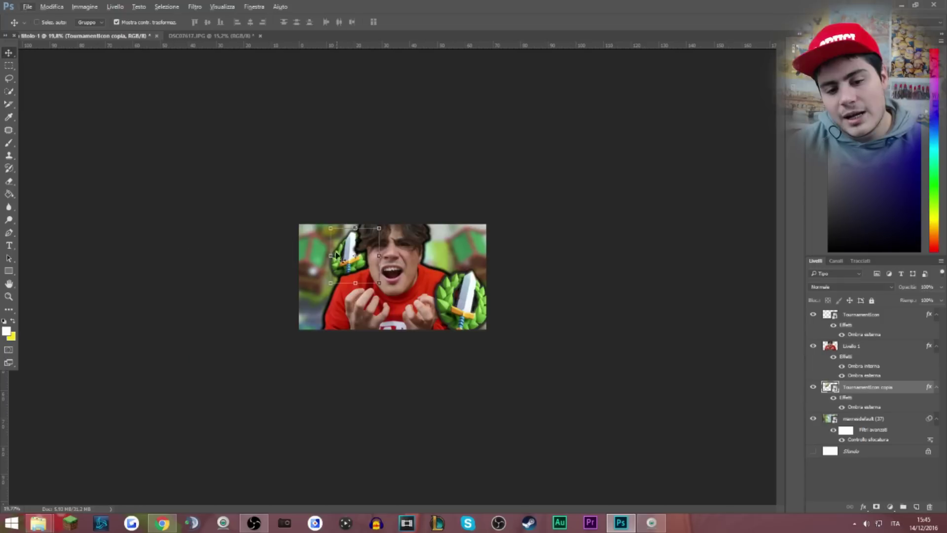
- Enlarge the tilted tournament icon beside the hair slightly, and check the thumbnail at small size
mouse_move(381, 224)
mouse_down()
mouse_move(384, 205)
mouse_move(388, 233)
mouse_up()
click(360, 22)
key(ctrl+minus)
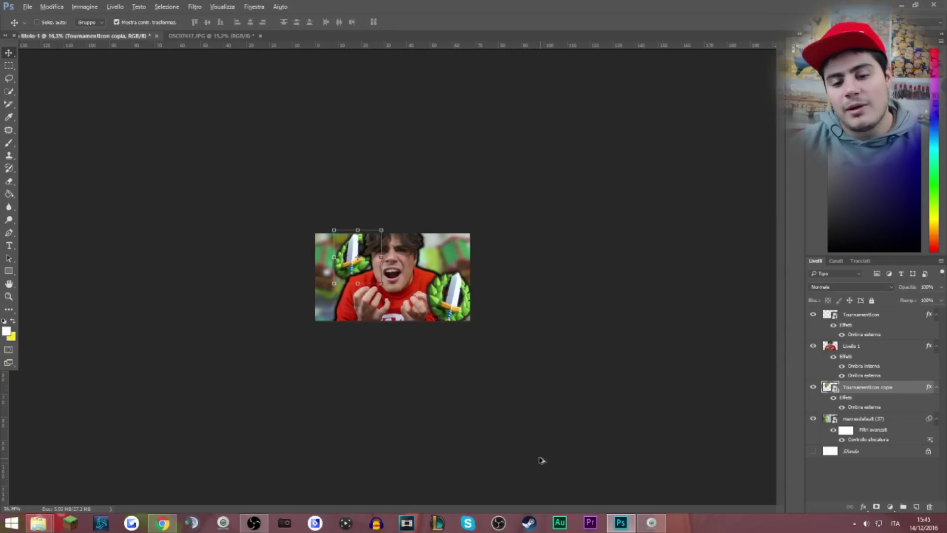
- Bring apple-touch-icon from the CLASH ROYALE folder into the thumbnail as a layer beneath the person
key(ctrl+plus)
key(ctrl+plus)
key(ctrl+plus)
mouse_move(43, 524)
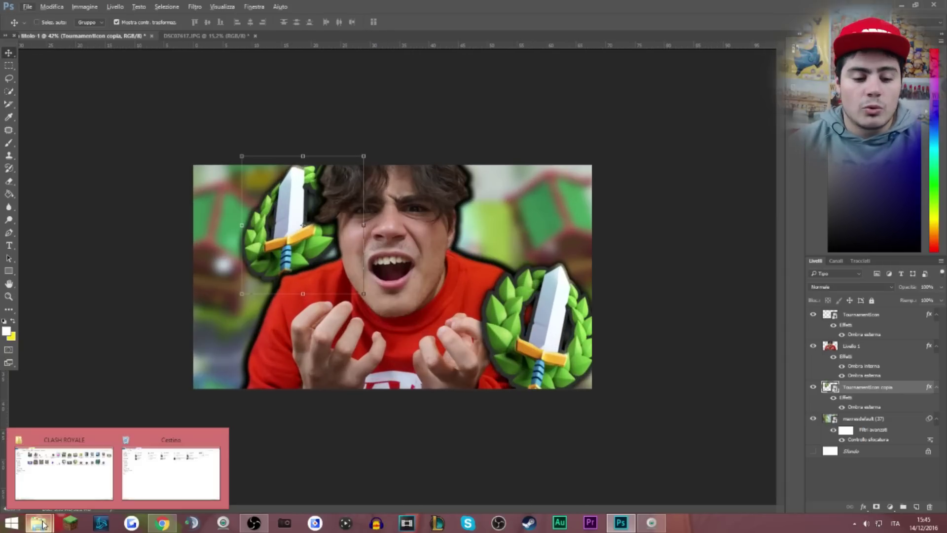
click(53, 468)
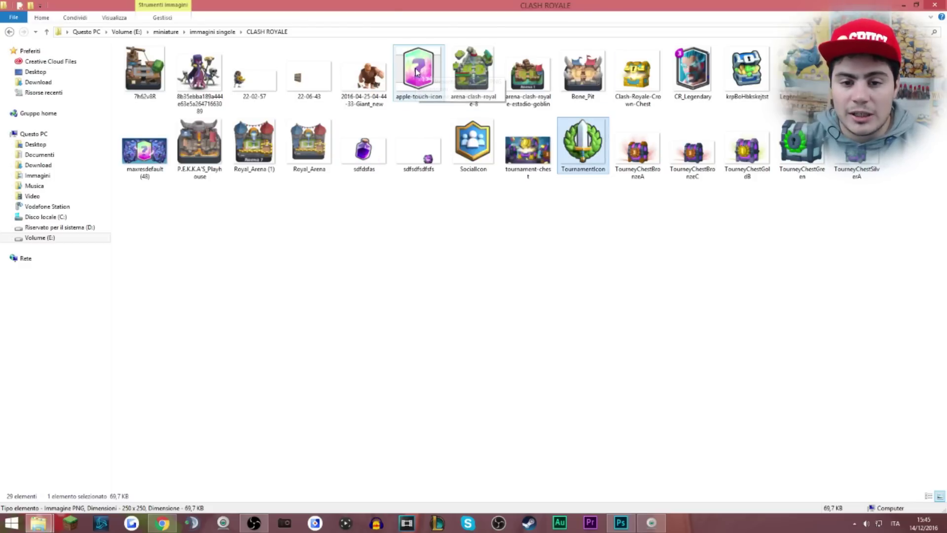
mouse_move(418, 71)
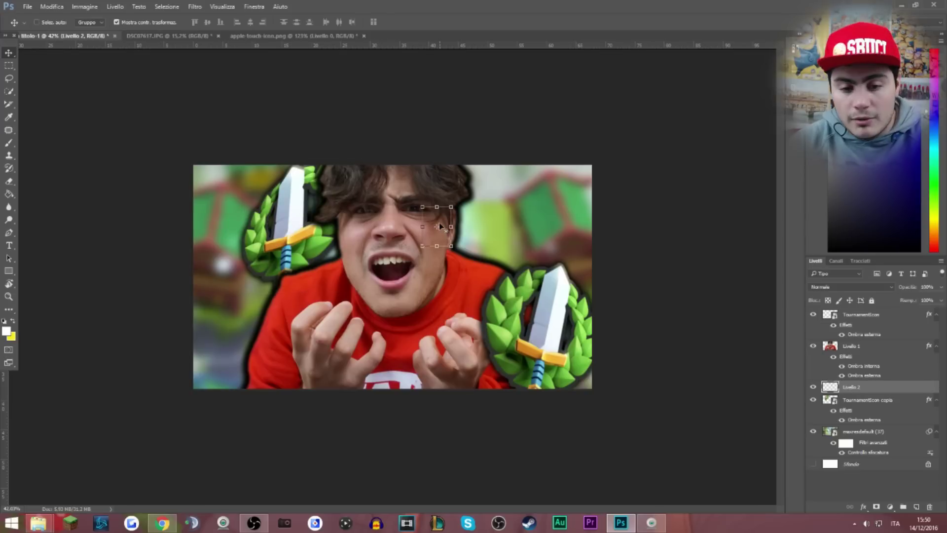
- Enlarge the question-mark card, tilt it slightly clockwise and position it in the image's upper right corner behind the tournament icon
drag(451, 205, 547, 159)
drag(587, 183, 591, 209)
drag(513, 207, 547, 196)
click(435, 22)
- Duplicate the question-mark card into the image's lower left corner and move the copy's layer above the person
key(ctrl+minus)
key(ctrl+j)
drag(478, 237, 296, 316)
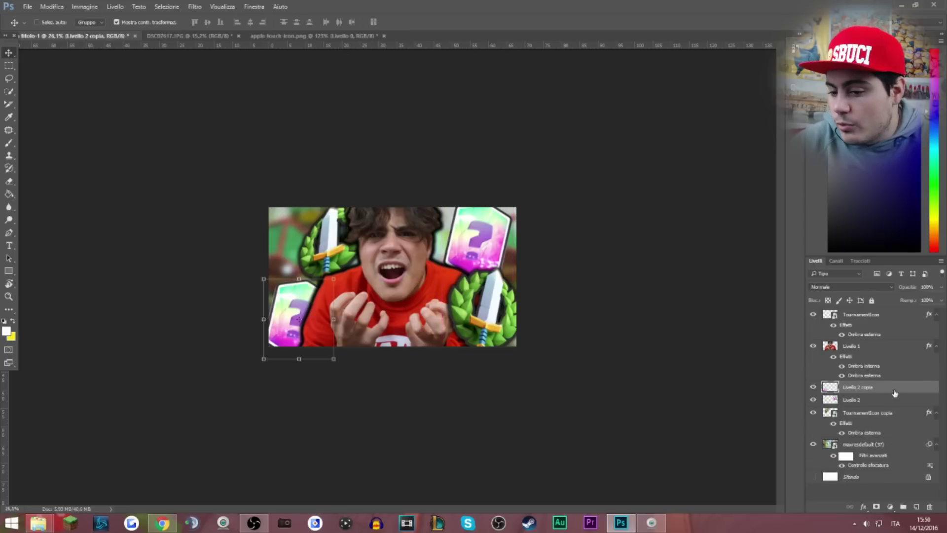
drag(895, 394, 895, 347)
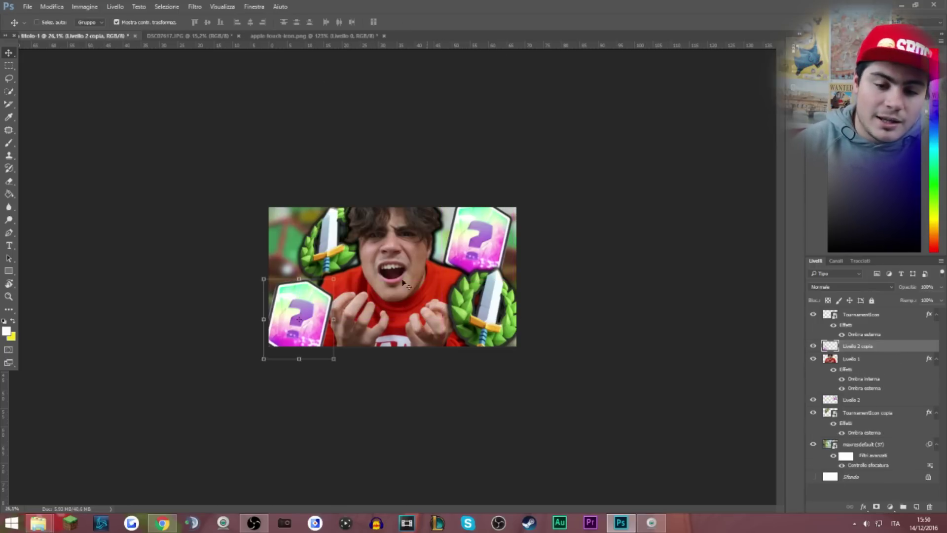
- Tilt the duplicated card further clockwise in the lower left corner, and check the thumbnail at small size
key(ctrl+t)
drag(341, 274, 432, 59)
click(435, 23)
scroll(551, 355, down, 3)
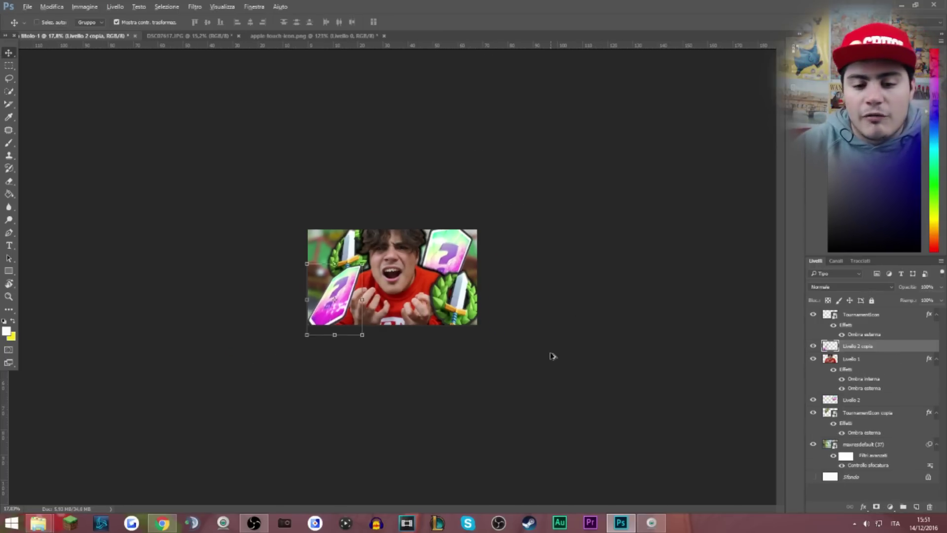
scroll(554, 359, up, 2)
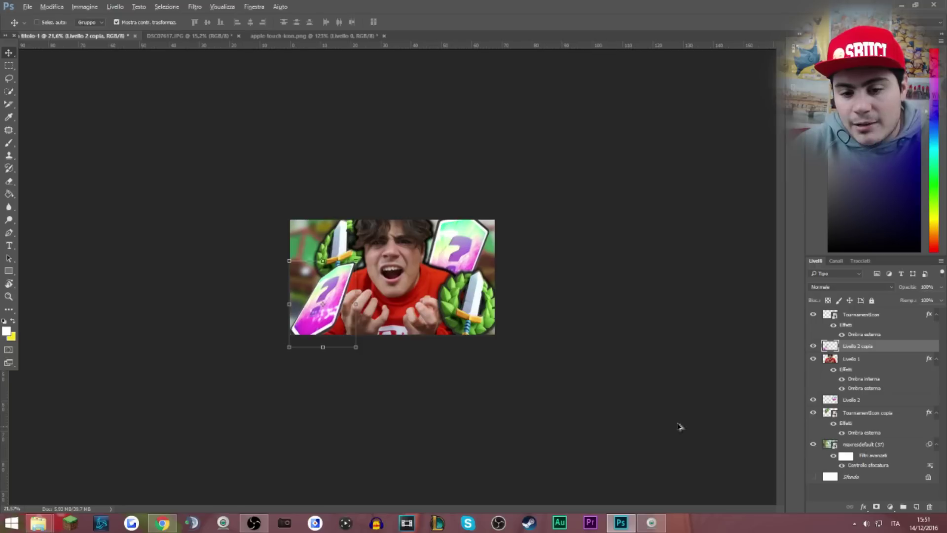
- Add a Multiply drop shadow with 100% opacity and 0 px distance to the duplicated card, and strengthen its spread
double_click(894, 353)
click(606, 261)
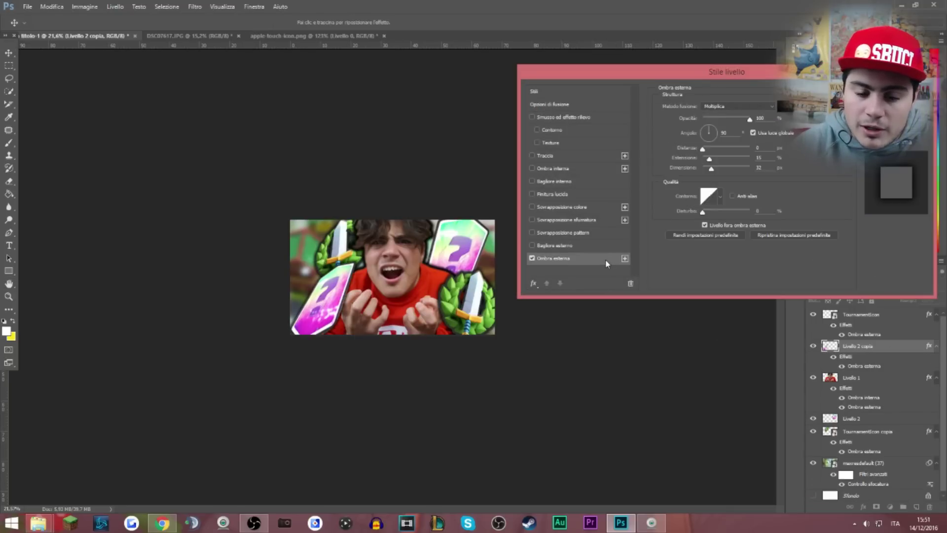
mouse_move(709, 163)
mouse_down()
mouse_move(724, 164)
mouse_move(713, 171)
mouse_up()
key(Return)
- Copy the duplicated card's layer style and paste it onto the original card's layer, Livello 2
right_click(890, 346)
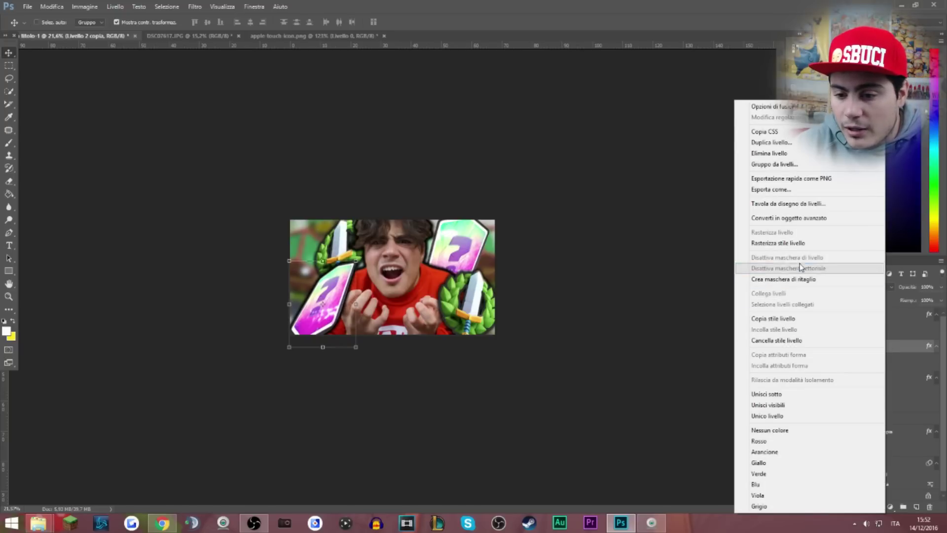
click(779, 318)
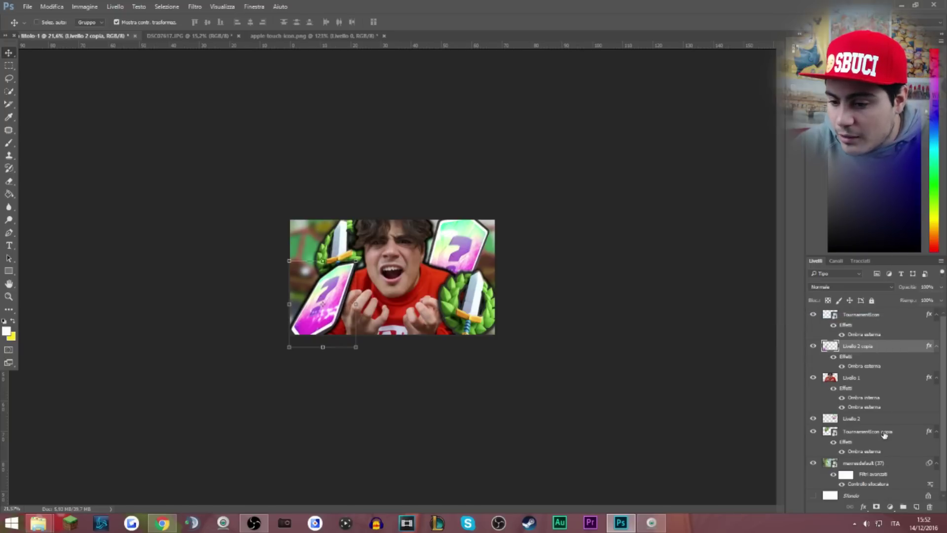
click(895, 419)
right_click(895, 419)
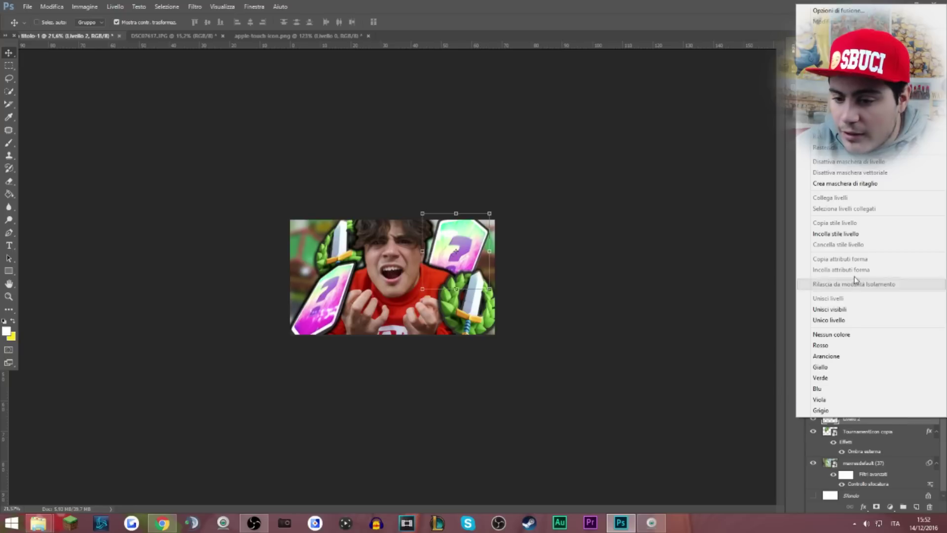
click(852, 235)
scroll(602, 390, down, 4)
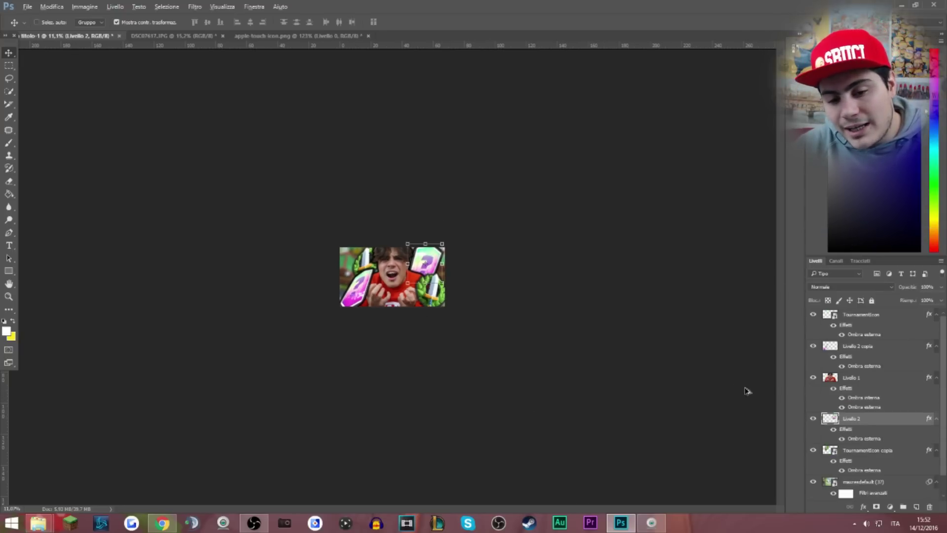
- Select the person, both cards and both tournament icons, scale them together to about 111.6%, and shift them slightly toward the image's left edge
key(ctrl)
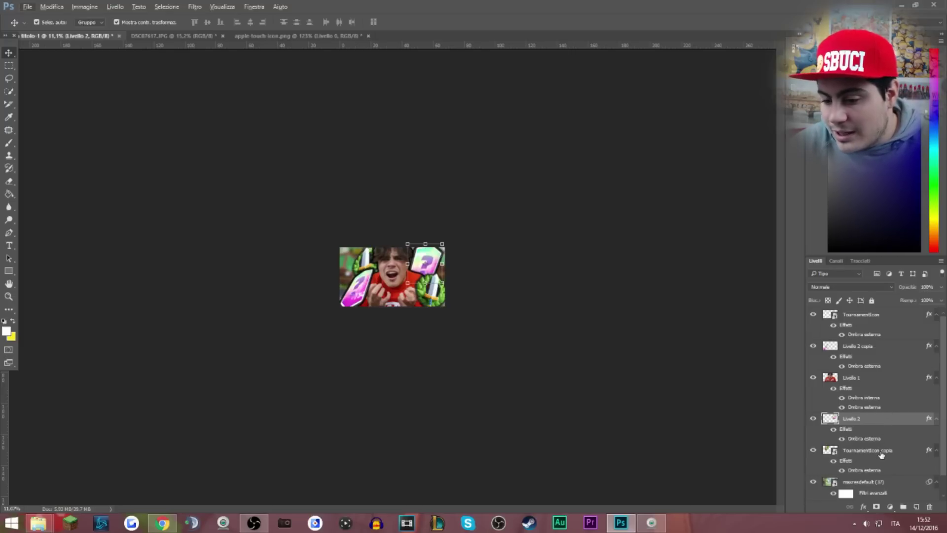
ctrl+click(882, 454)
ctrl+click(864, 379)
ctrl+click(862, 349)
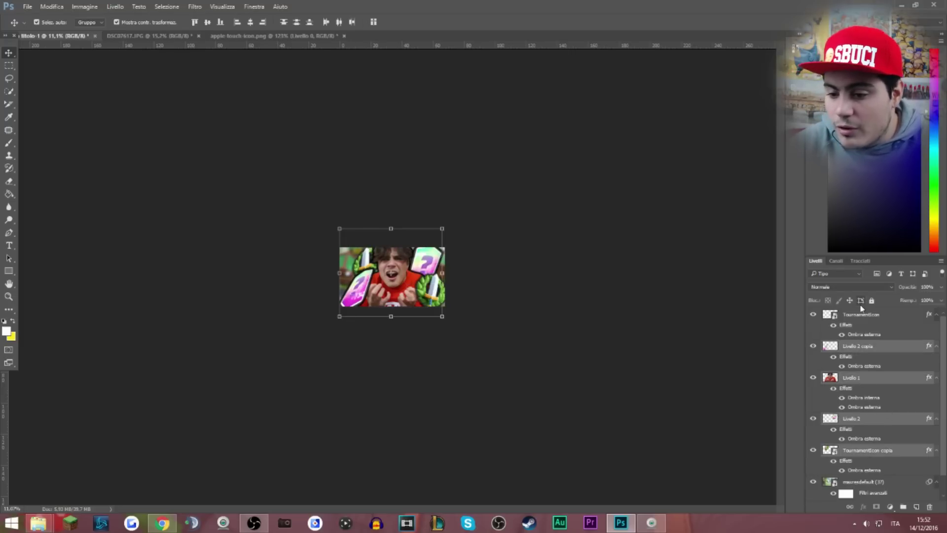
ctrl+click(862, 315)
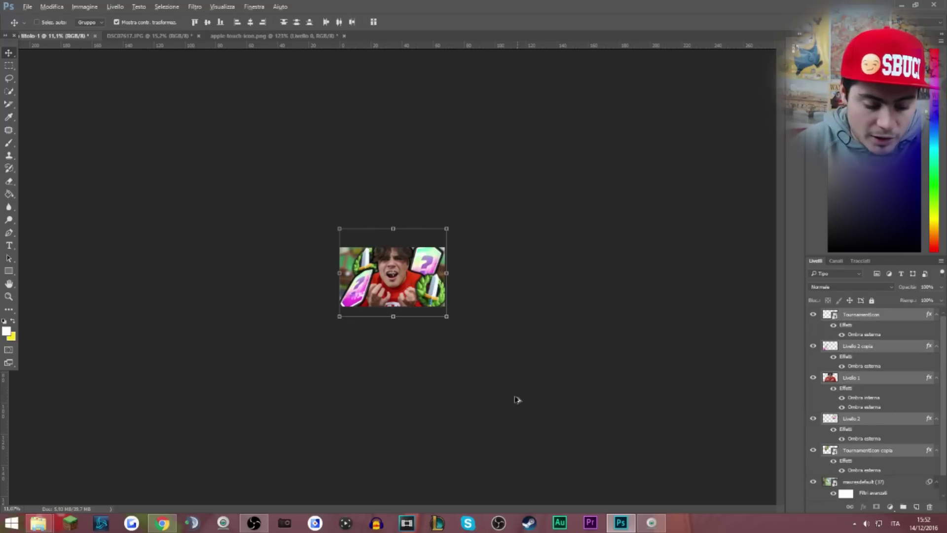
scroll(513, 397, up, 3)
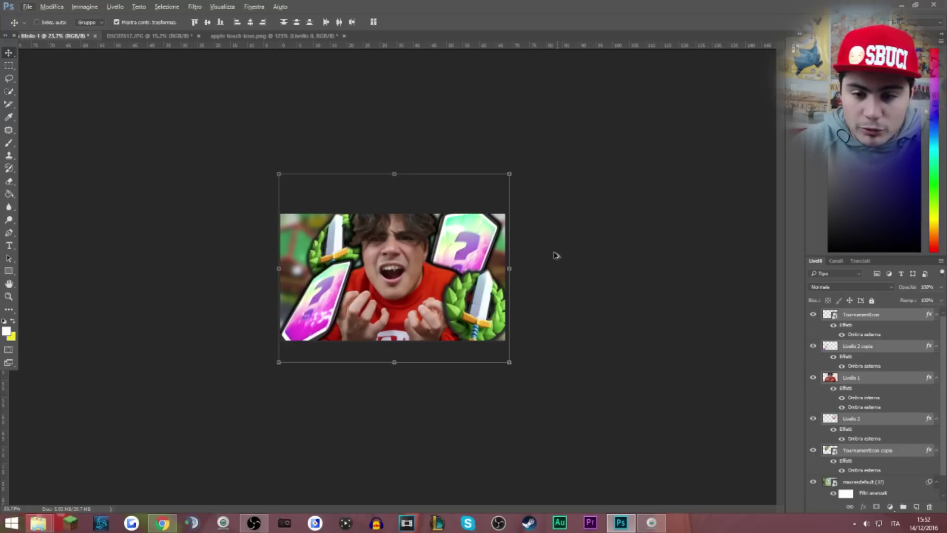
drag(510, 174, 518, 163)
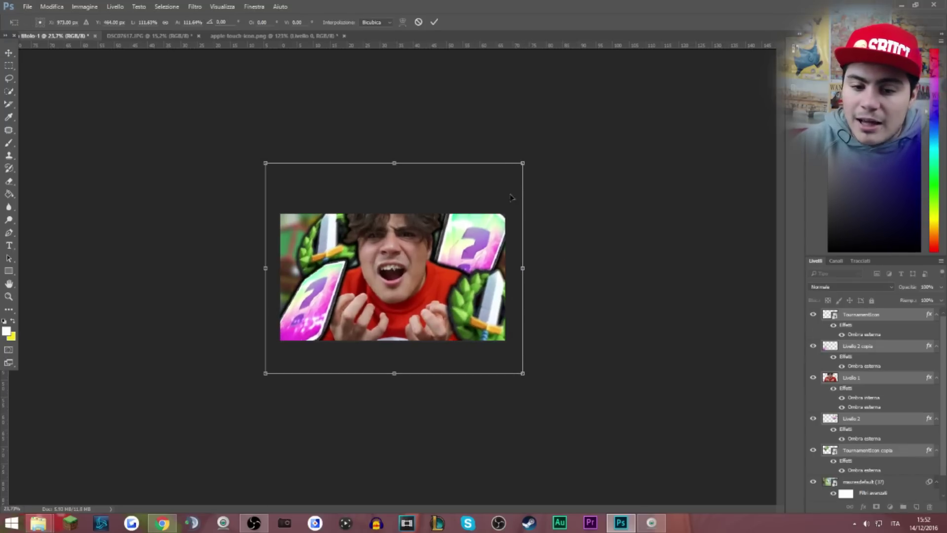
drag(473, 232, 457, 229)
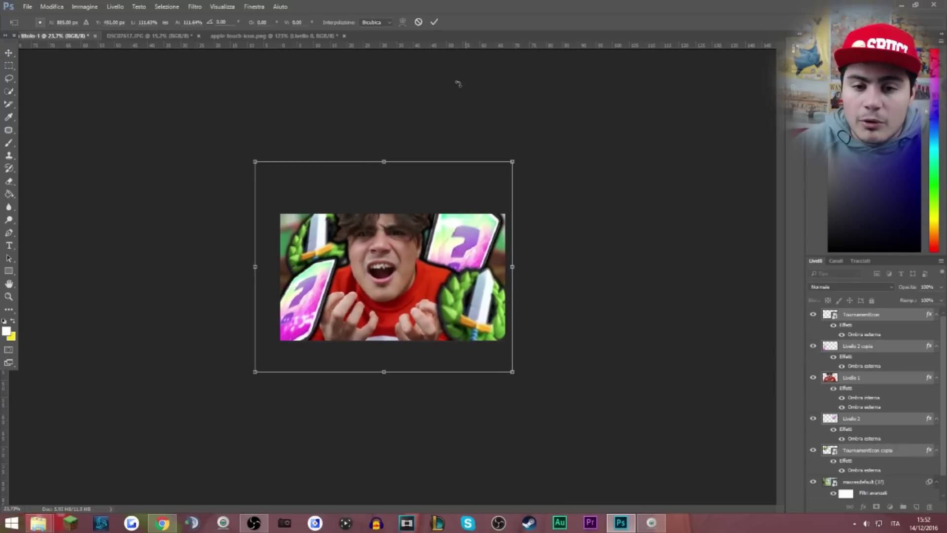
click(434, 22)
scroll(626, 296, down, 4)
scroll(606, 316, up, 3)
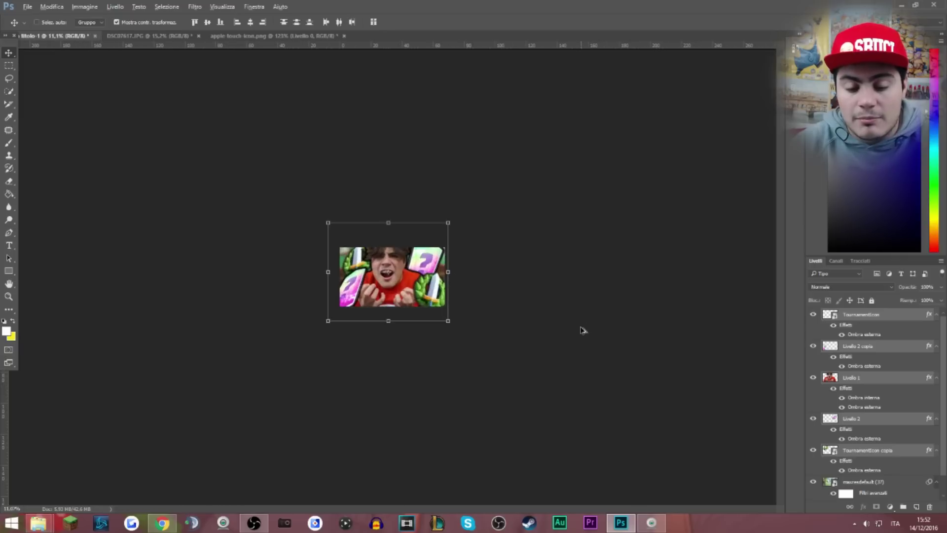
scroll(587, 350, down, 4)
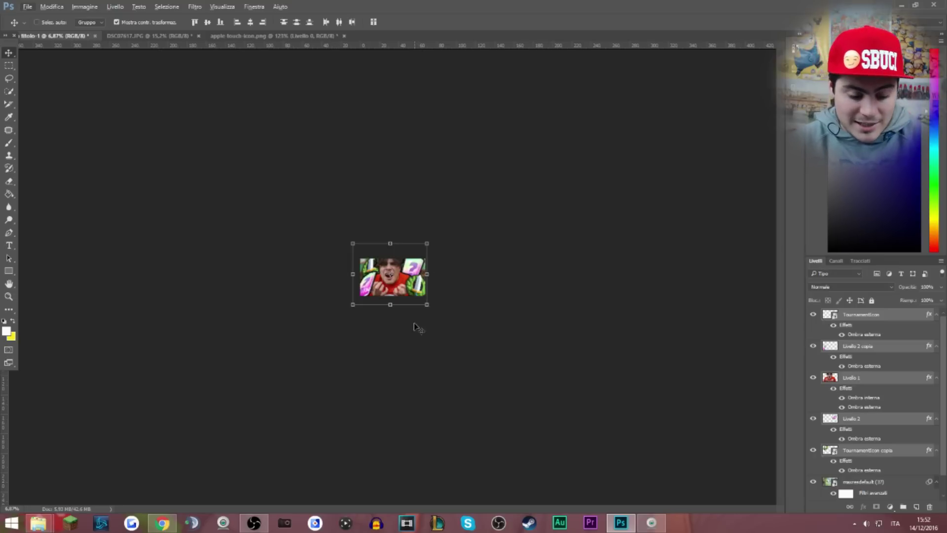
- Add a Brightness/Contrast adjustment layer above the TournamentIcon layer
scroll(407, 330, up, 5)
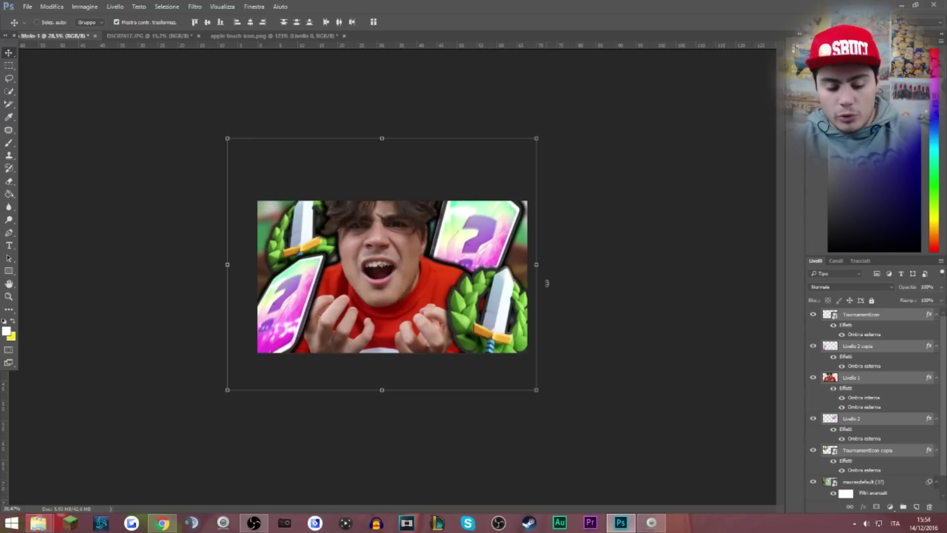
key(ctrl+plus)
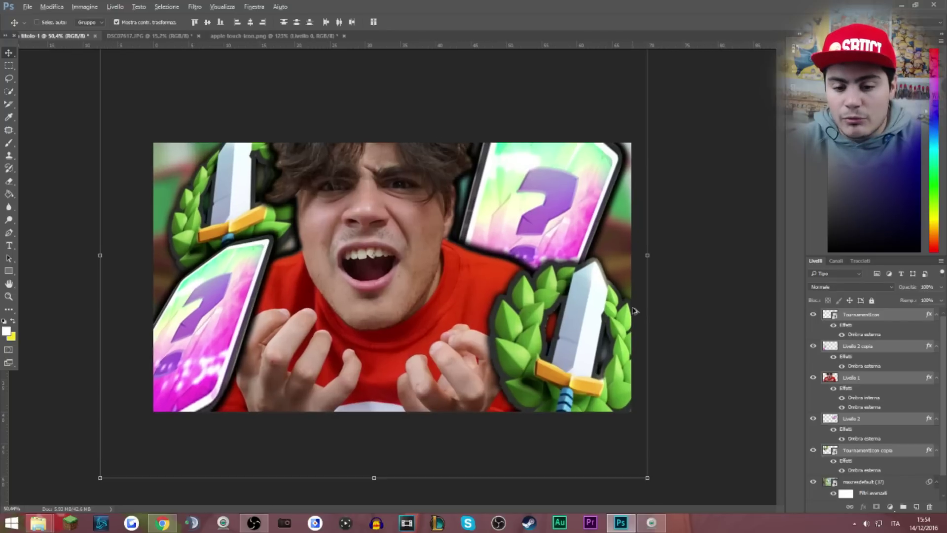
click(902, 318)
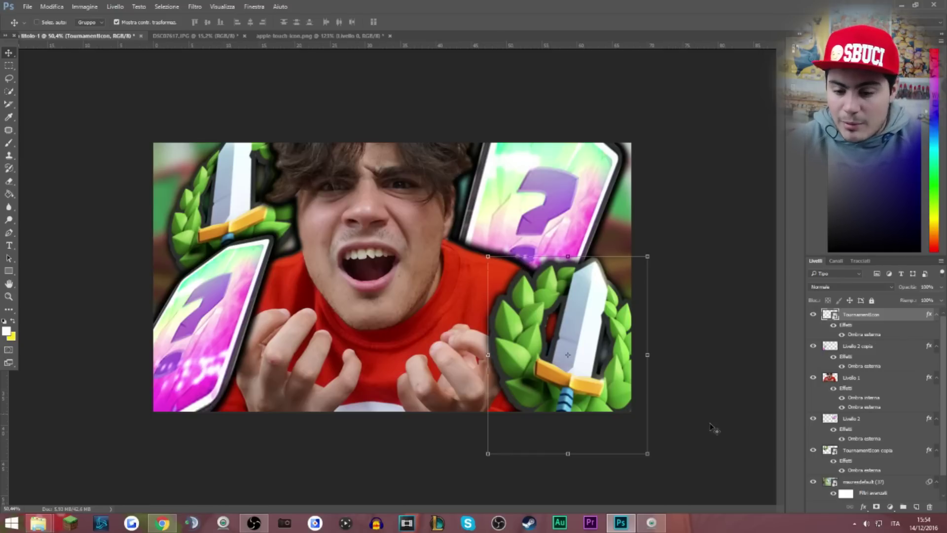
click(890, 509)
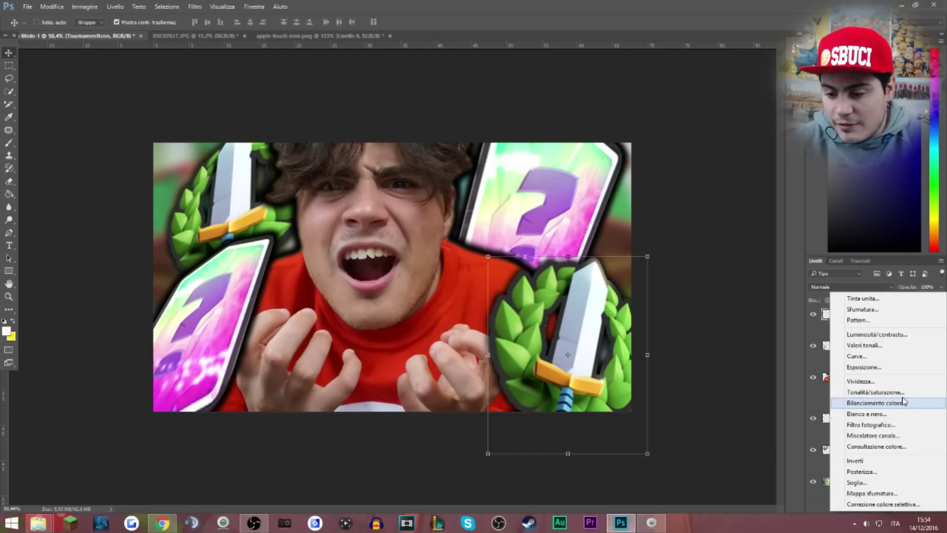
click(901, 336)
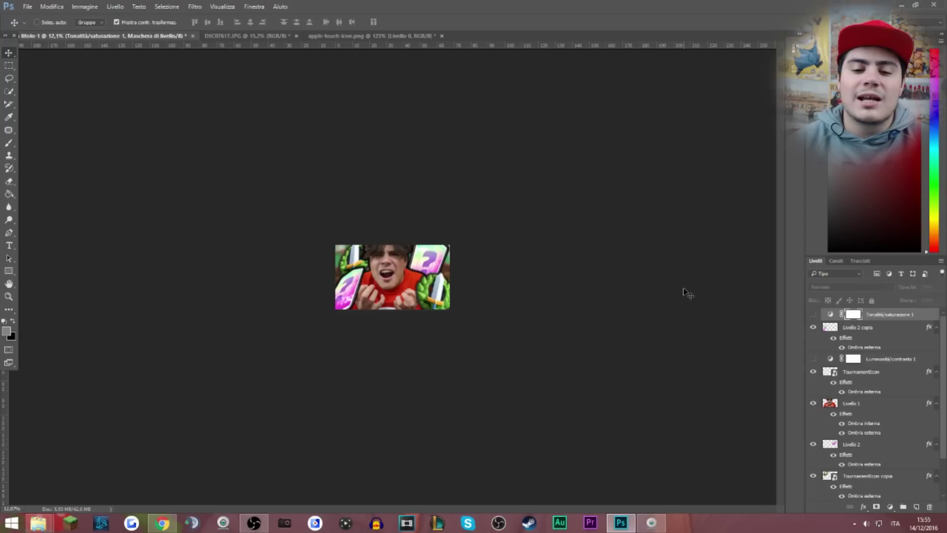
- Toggle the Hue/Saturation adjustment layer's visibility to compare the thumbnail with and without it
scroll(682, 292, up, 5)
scroll(674, 291, down, 1)
scroll(674, 291, down, 1)
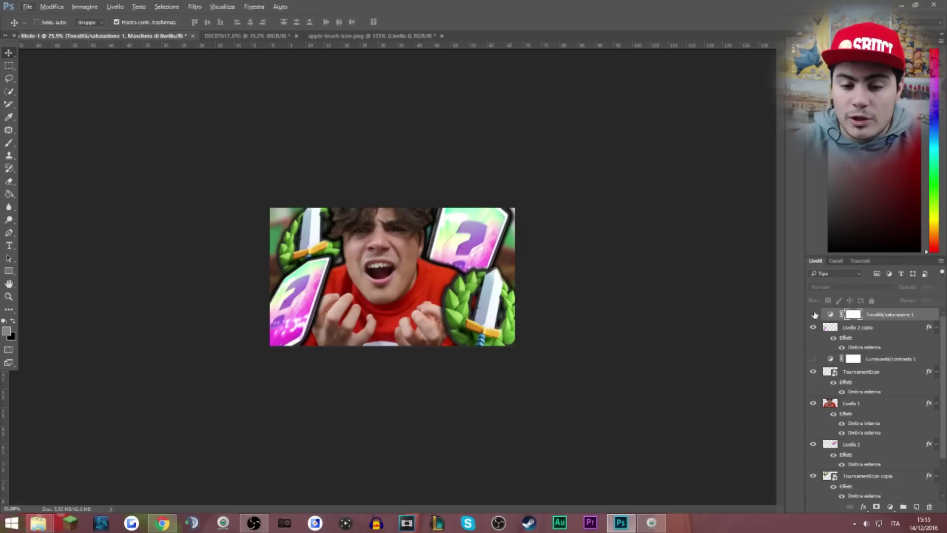
click(813, 314)
click(813, 314)
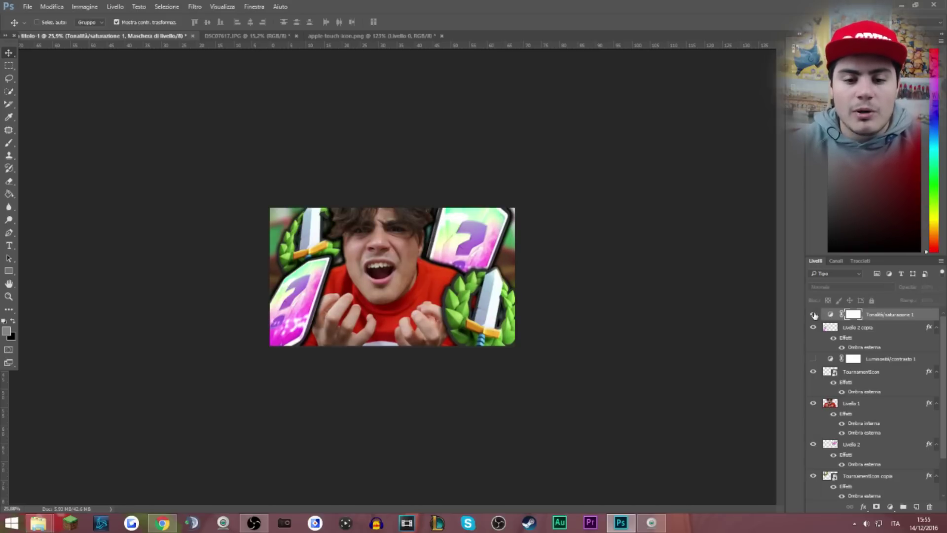
- Compare the thumbnail with the Hue/Saturation adjustment layer hidden and shown, leaving the layer visible
click(813, 314)
click(814, 314)
click(814, 314)
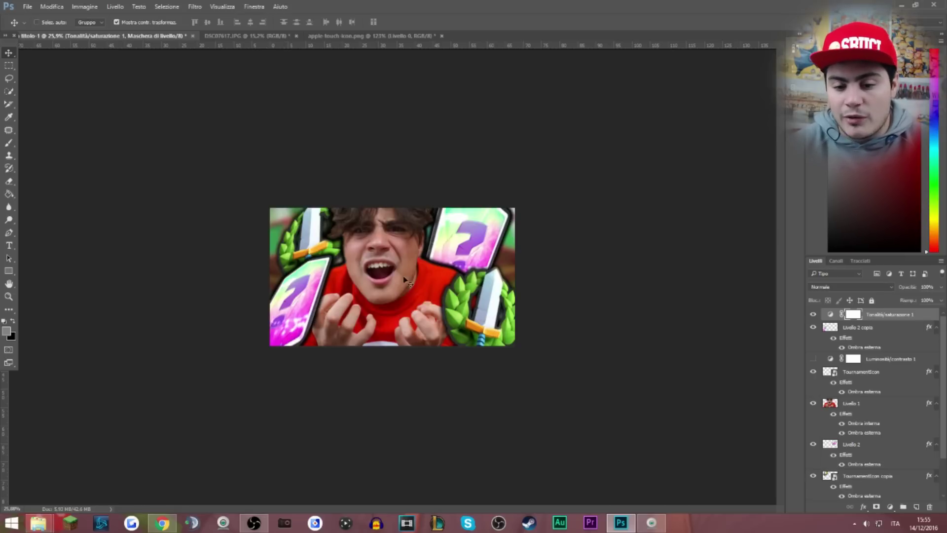
click(814, 314)
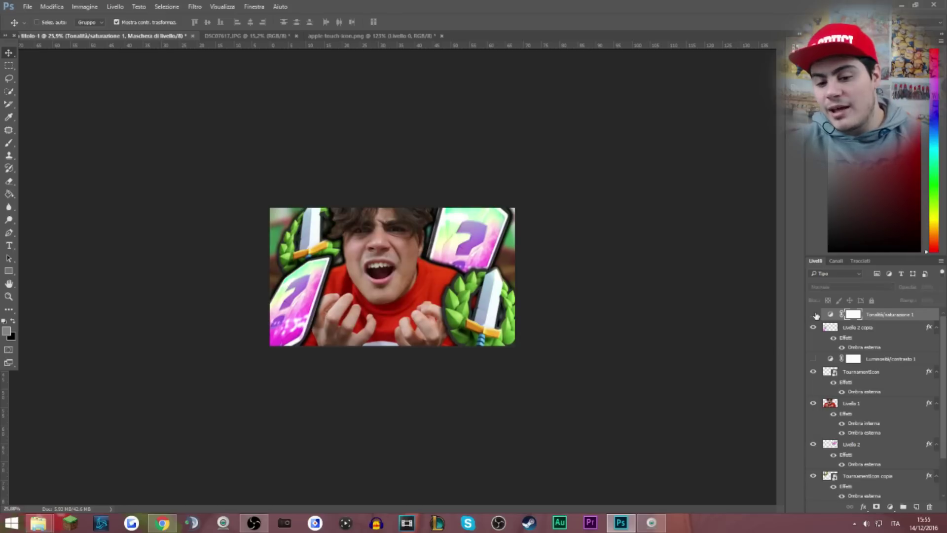
click(813, 314)
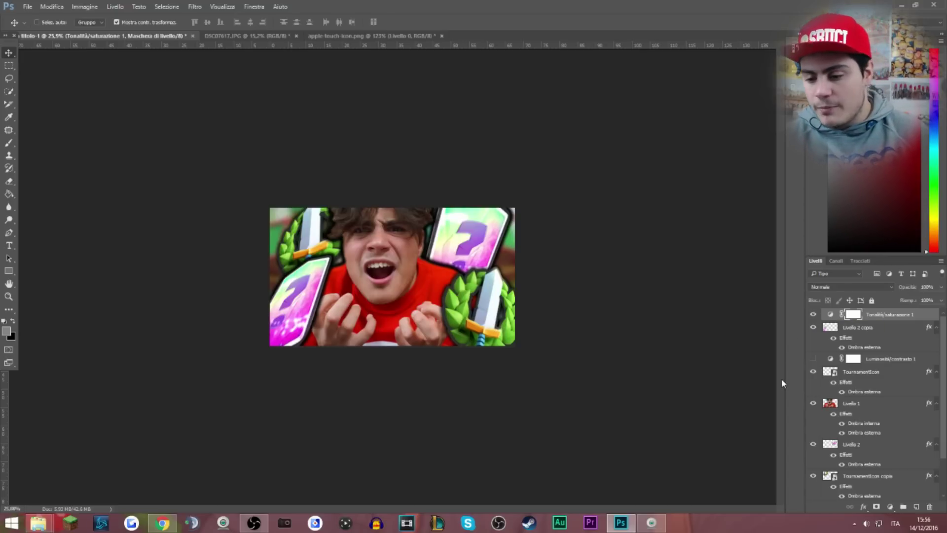
- Show the Brightness/Contrast adjustment layer and open its settings to review the brightness and contrast values
click(811, 361)
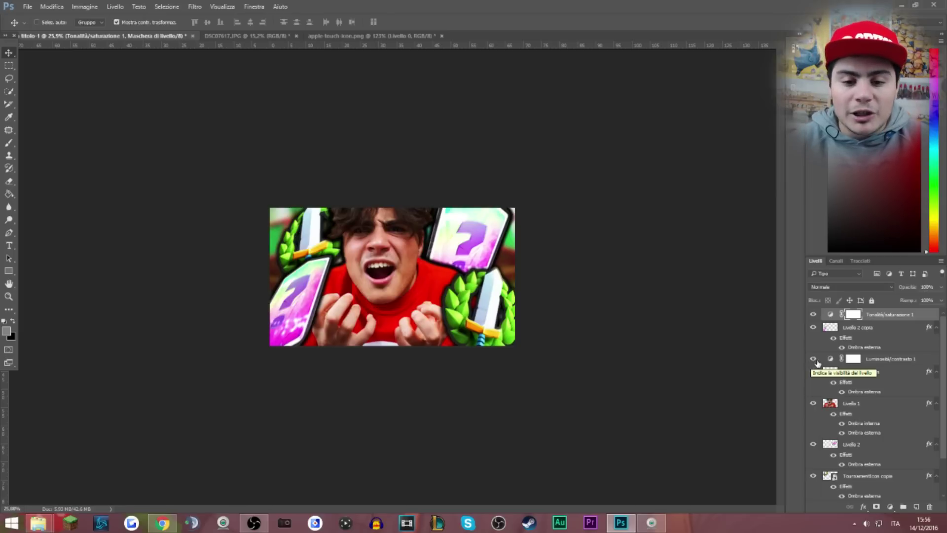
double_click(910, 360)
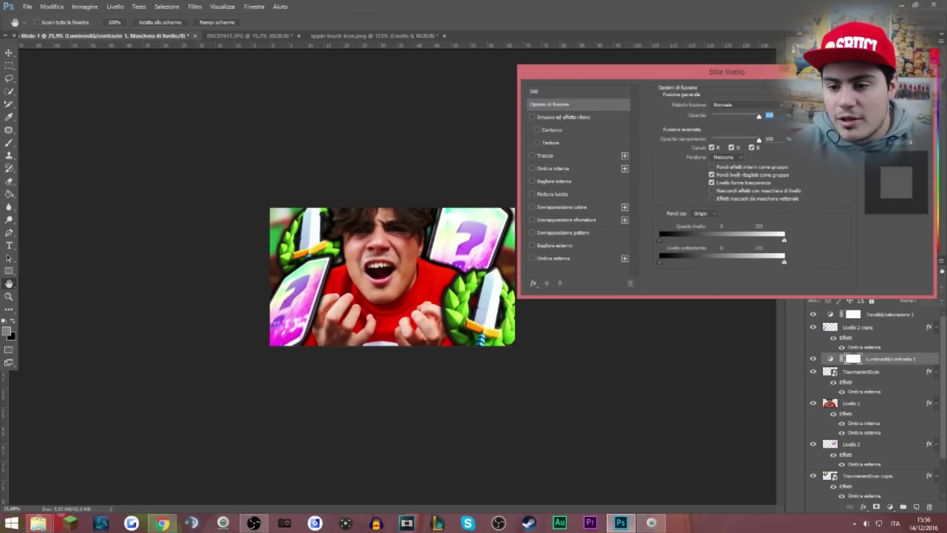
key(Escape)
click(830, 358)
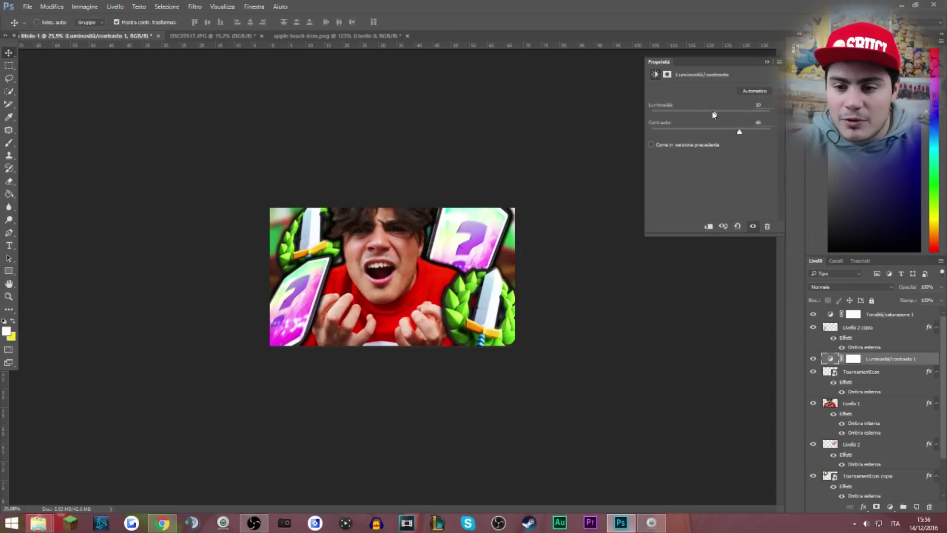
drag(714, 114, 741, 132)
drag(720, 121, 758, 119)
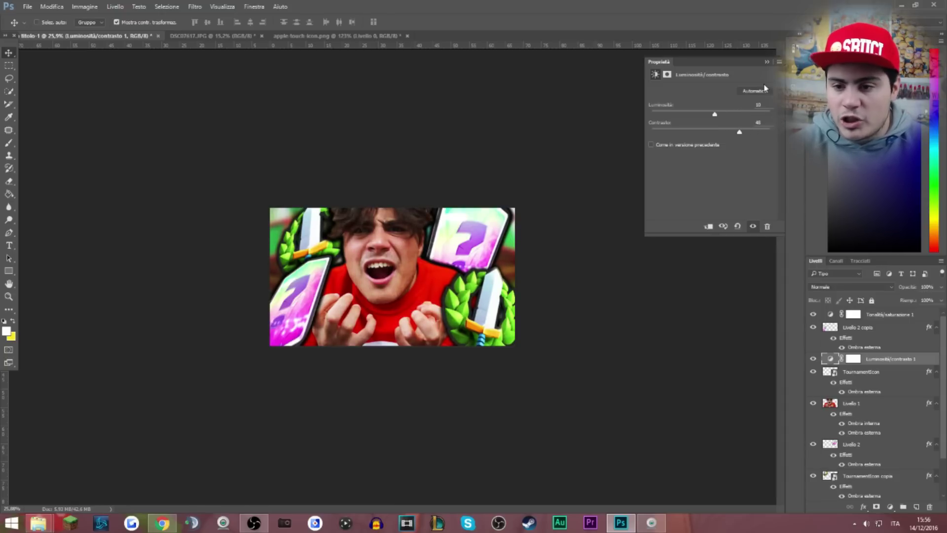
click(811, 393)
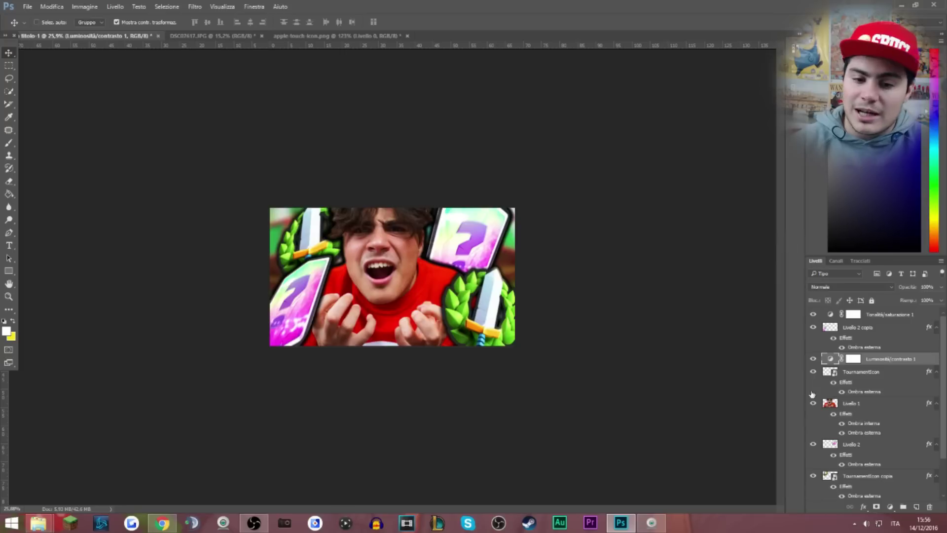
- Toggle the Brightness/Contrast adjustment layer's visibility to compare the thumbnail with and without it, leaving it visible
click(813, 360)
click(813, 360)
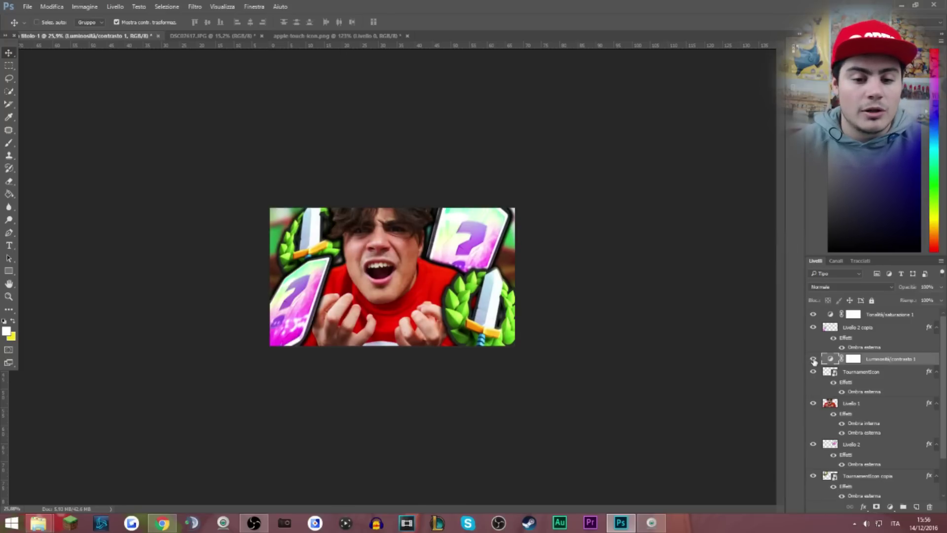
click(813, 359)
click(813, 359)
click(814, 359)
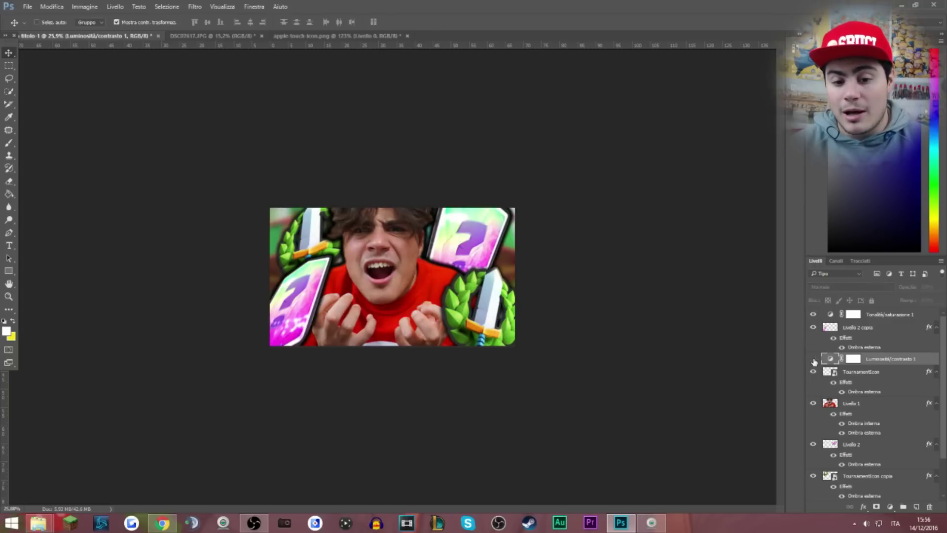
click(813, 359)
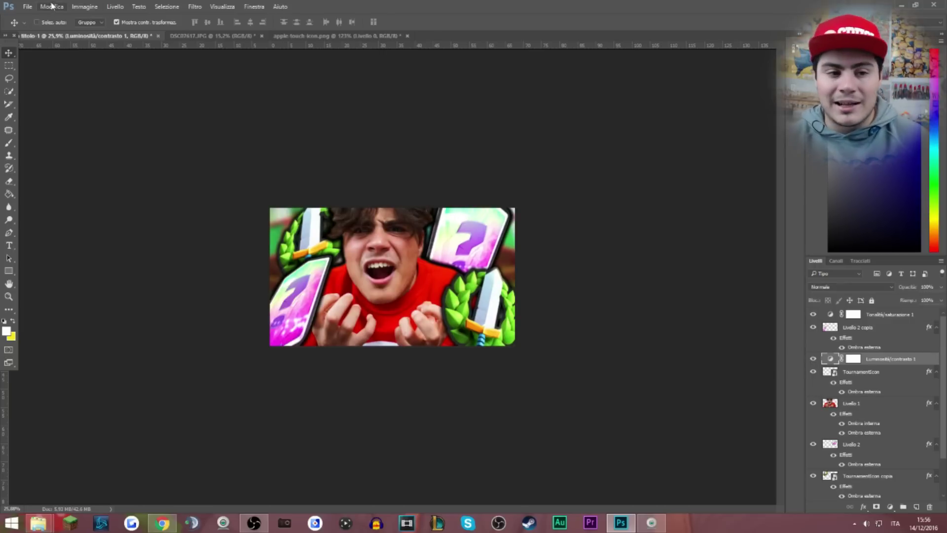
- Save the thumbnail as a JPEG copy named Senza titolo-1 in the finite folder, using maximum quality and the standard baseline format
click(28, 6)
click(40, 118)
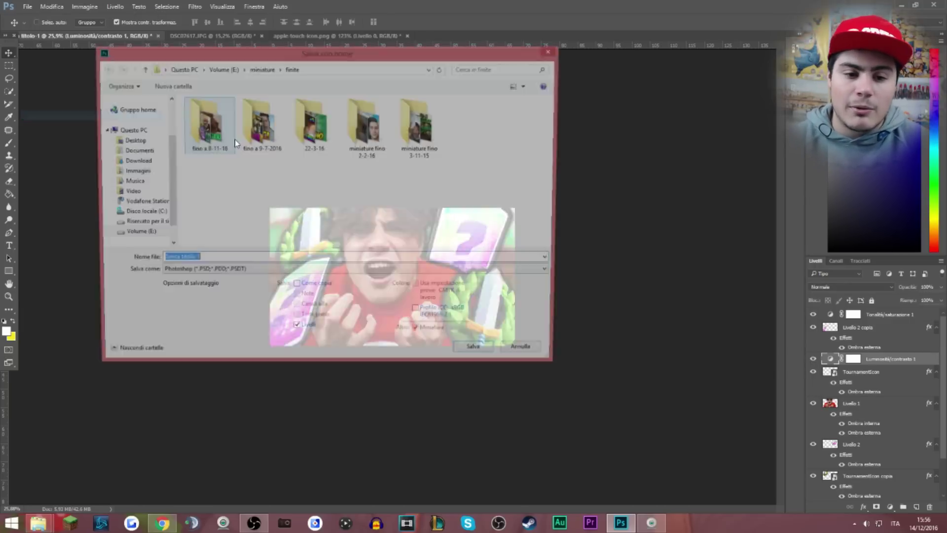
click(235, 279)
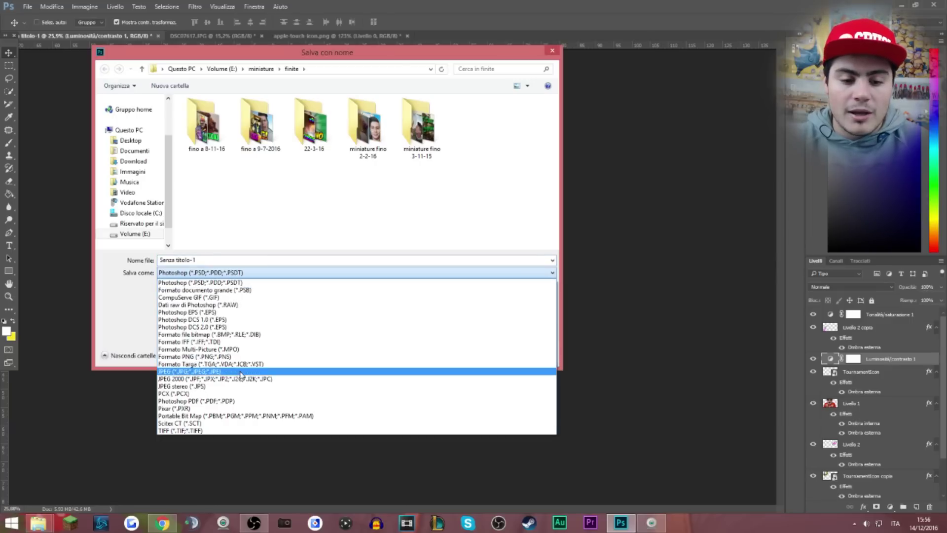
click(246, 369)
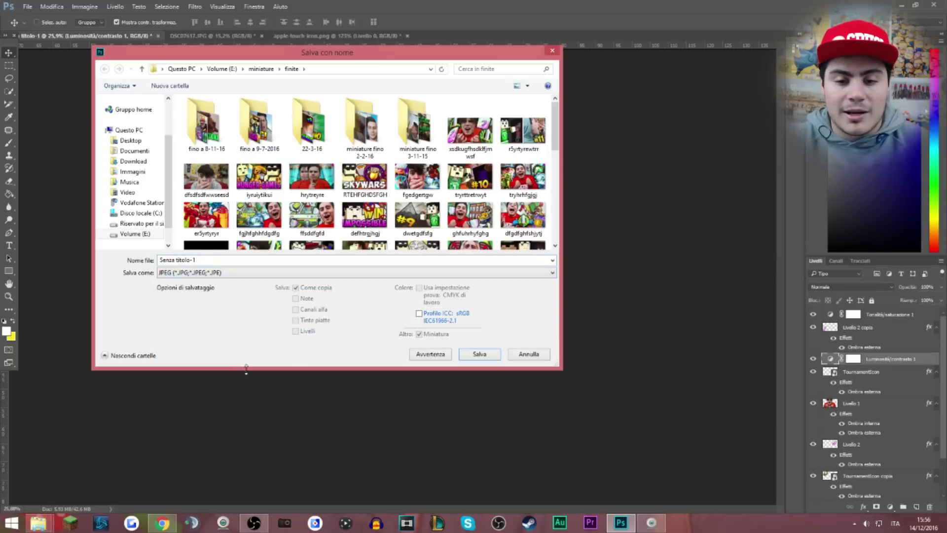
click(499, 356)
click(497, 262)
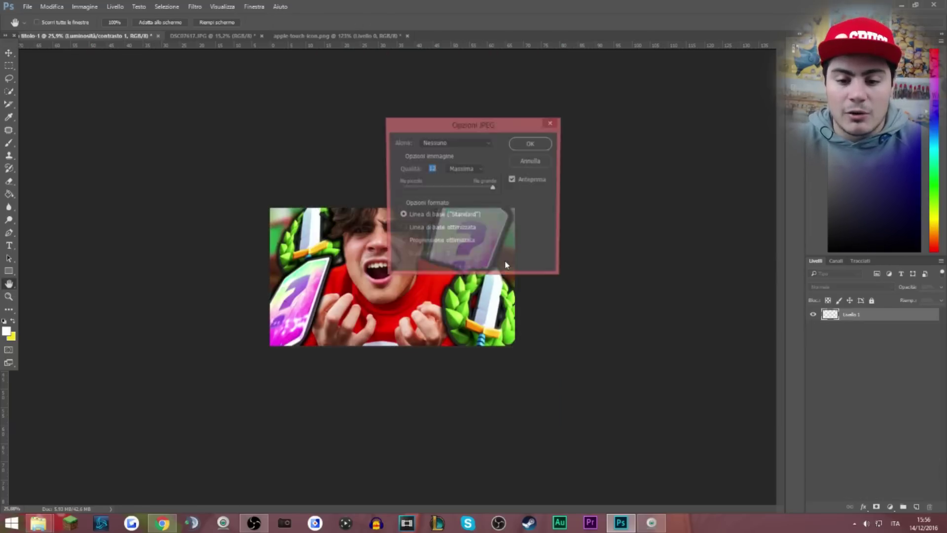
click(532, 142)
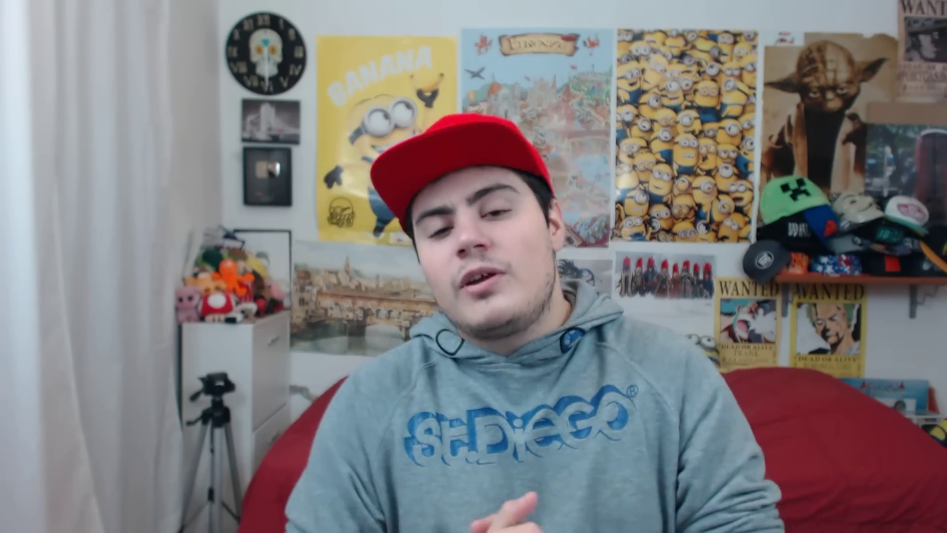